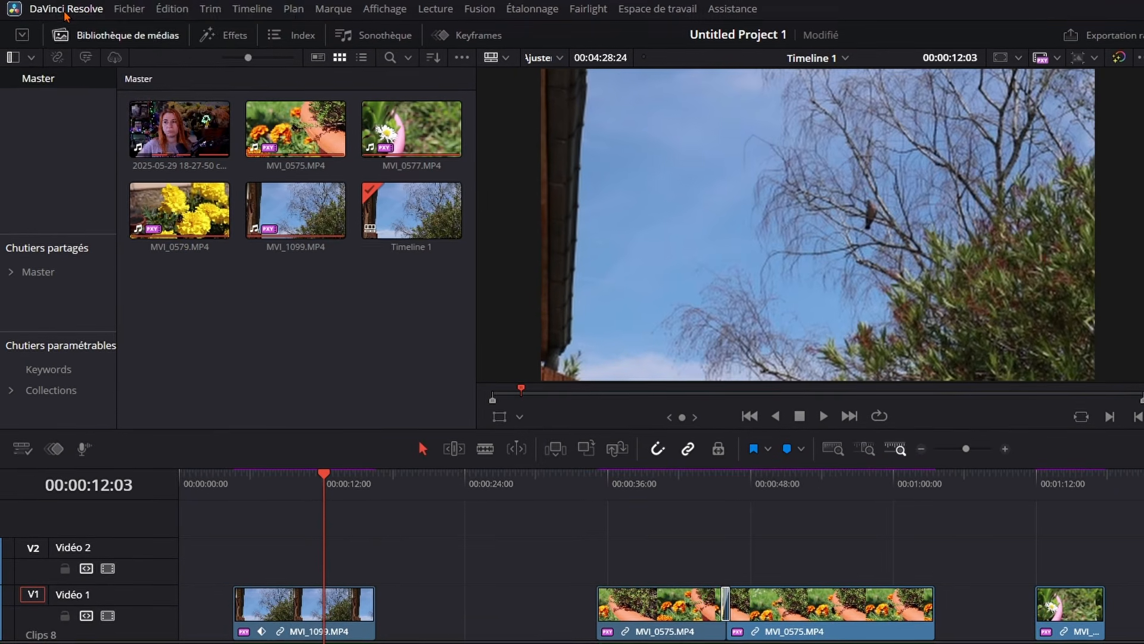
# Open the keyboard customization window and view the shortcuts that use the Shift modifier.
pyautogui.click(50, 9)
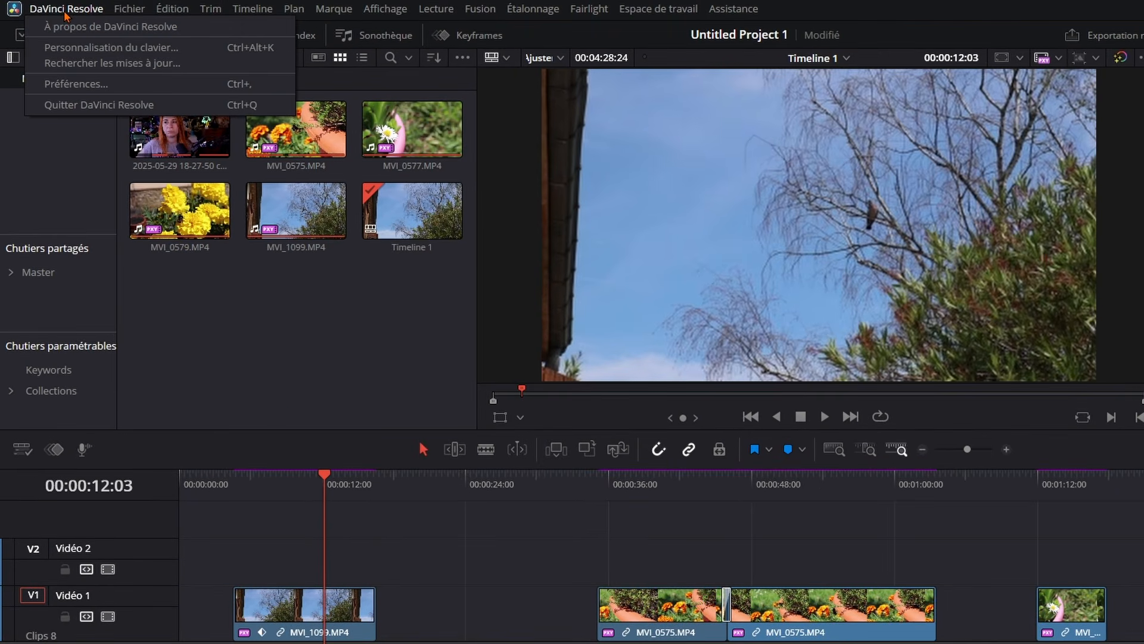
pyautogui.click(92, 50)
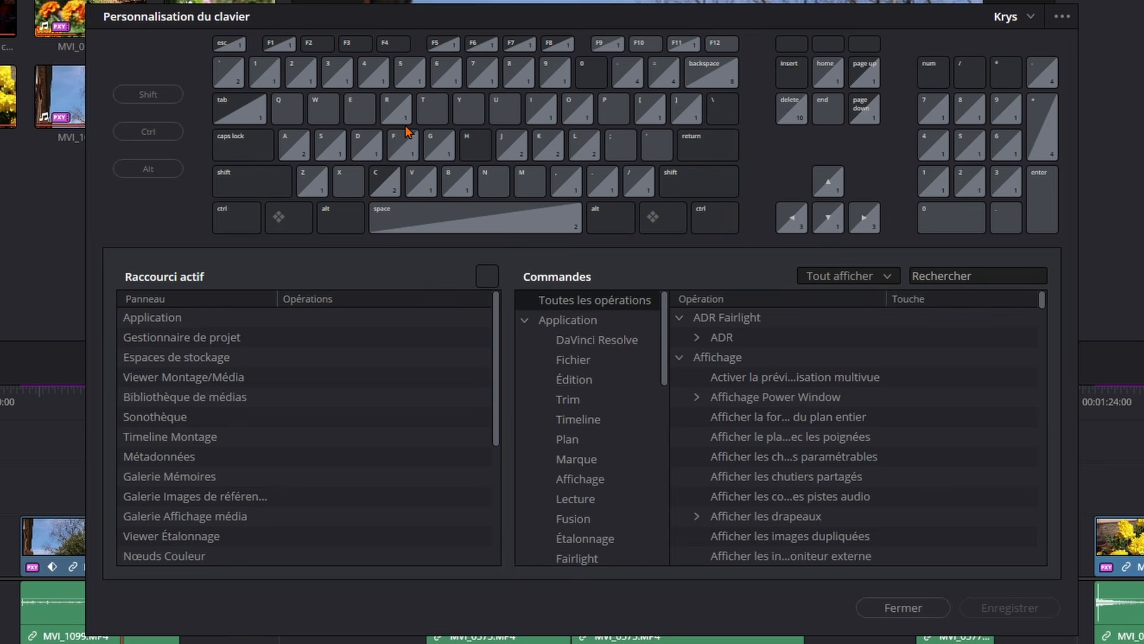
pyautogui.click(256, 189)
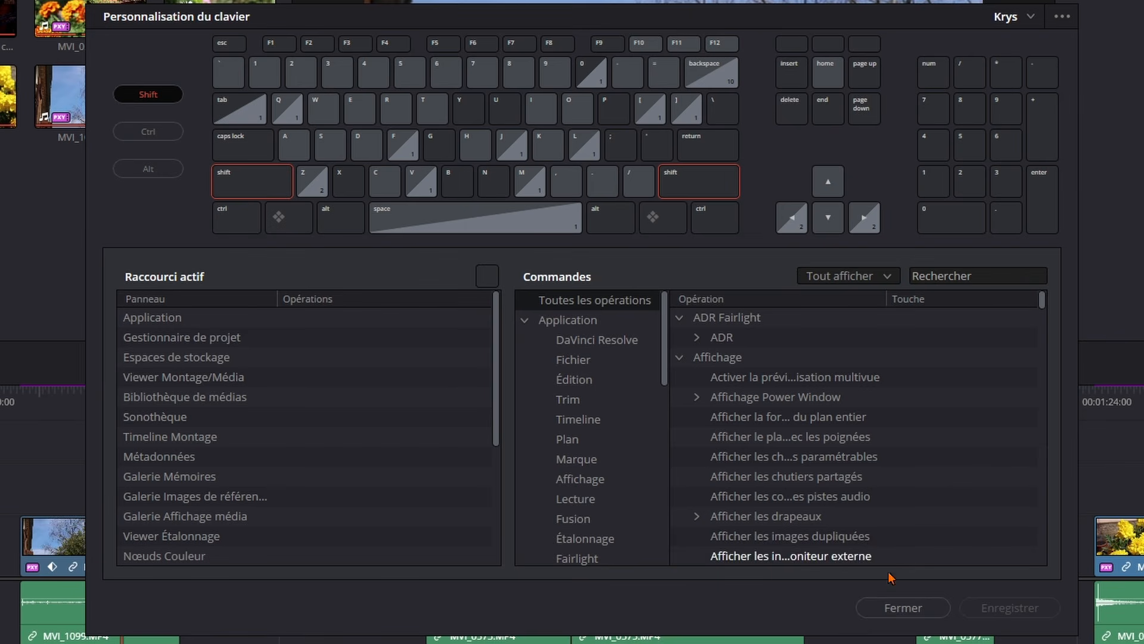
pyautogui.click(243, 191)
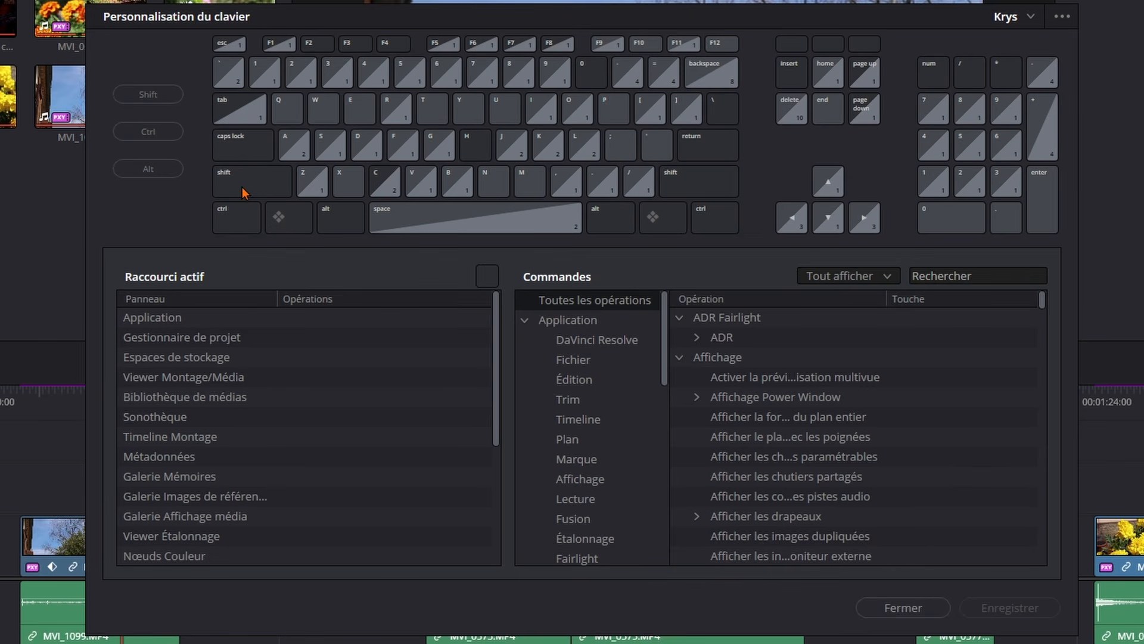
# Look up which commands are assigned to Ctrl+C in the keyboard customization.
pyautogui.click(217, 231)
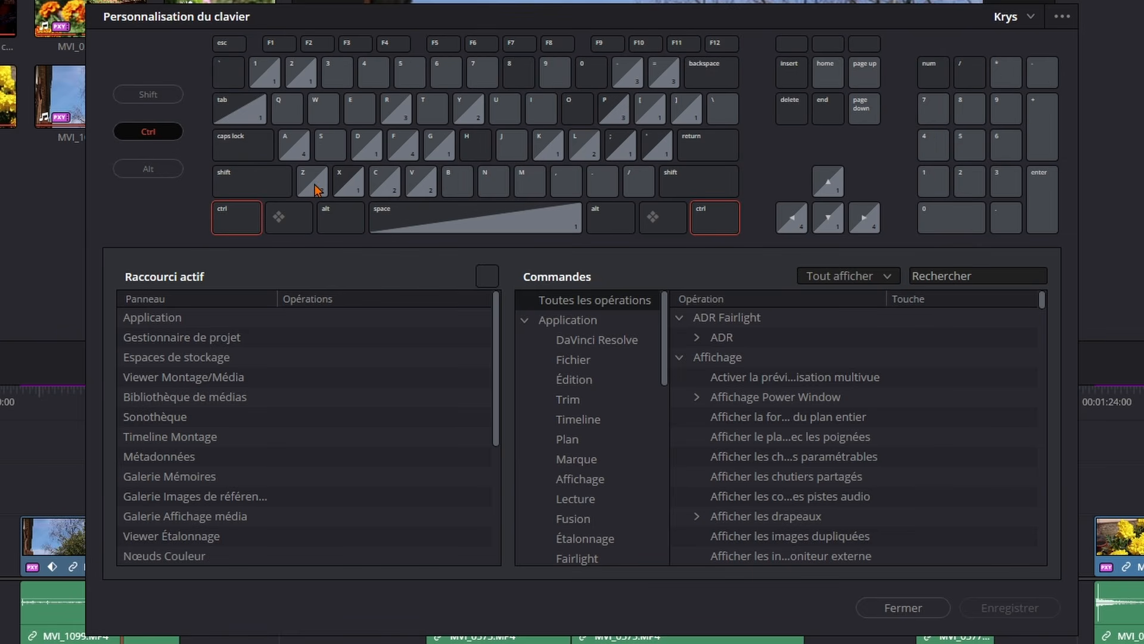
pyautogui.click(375, 191)
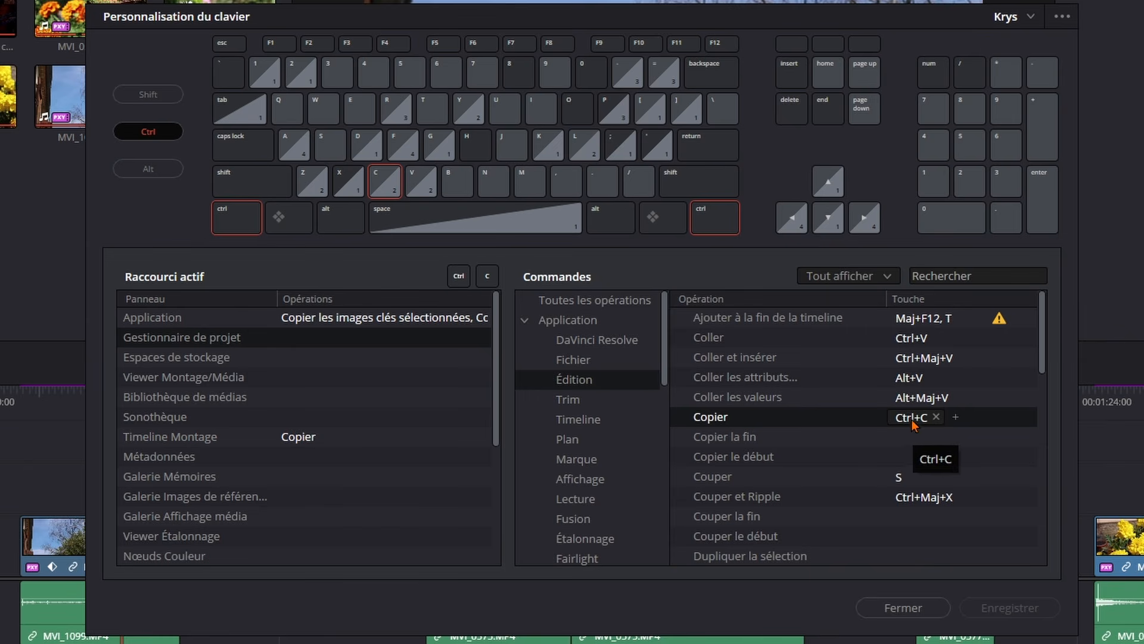
pyautogui.click(394, 181)
pyautogui.click(241, 223)
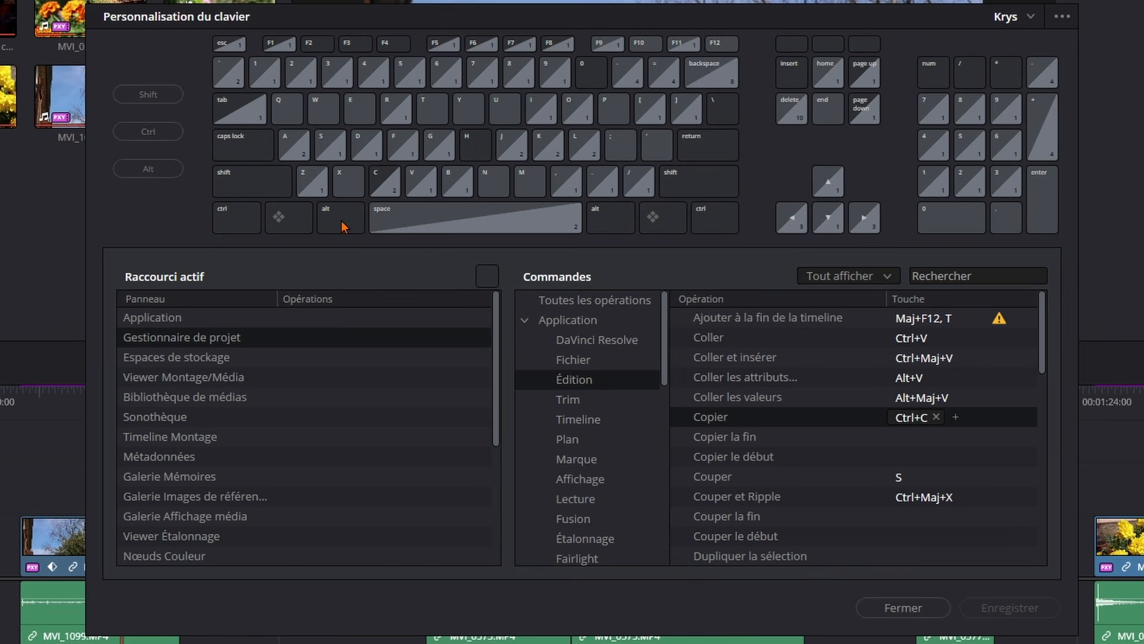
# Look up which commands are assigned to Alt+C for comparison.
pyautogui.click(341, 222)
pyautogui.click(390, 182)
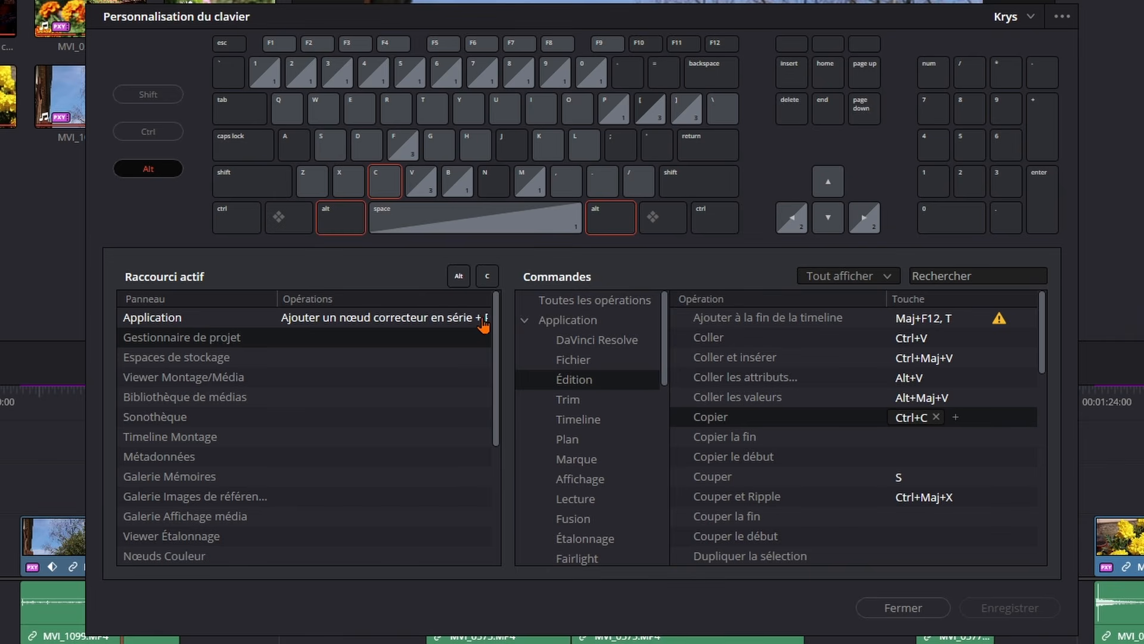
pyautogui.click(341, 221)
# Look up the commands assigned to Ctrl+V and Ctrl+B, and close the keyboard customization without changes.
pyautogui.click(239, 221)
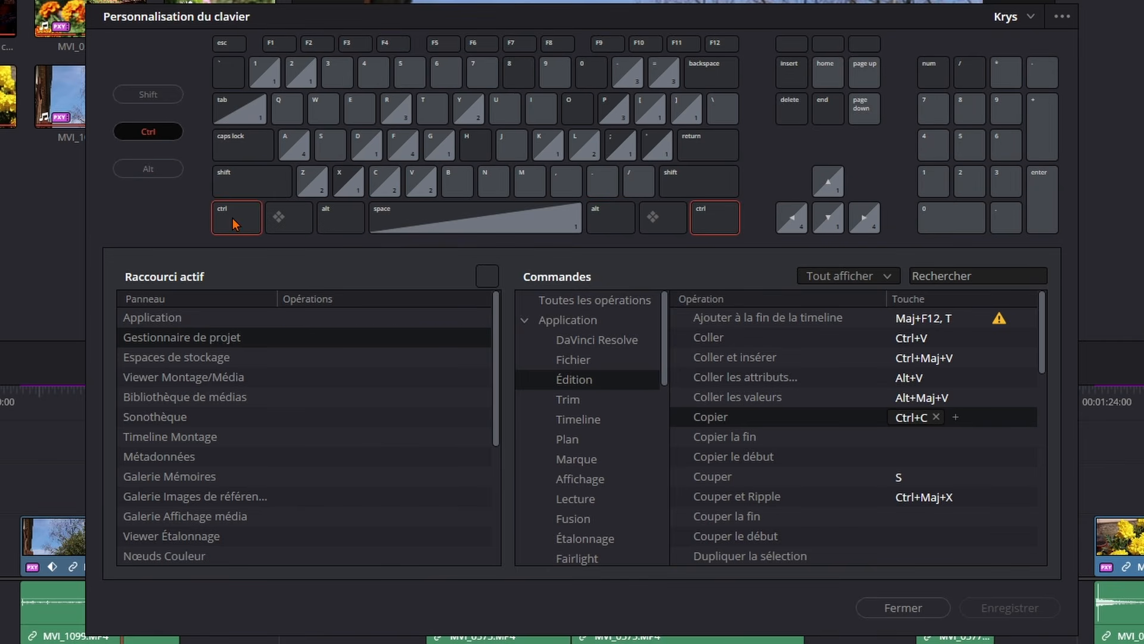
pyautogui.click(413, 181)
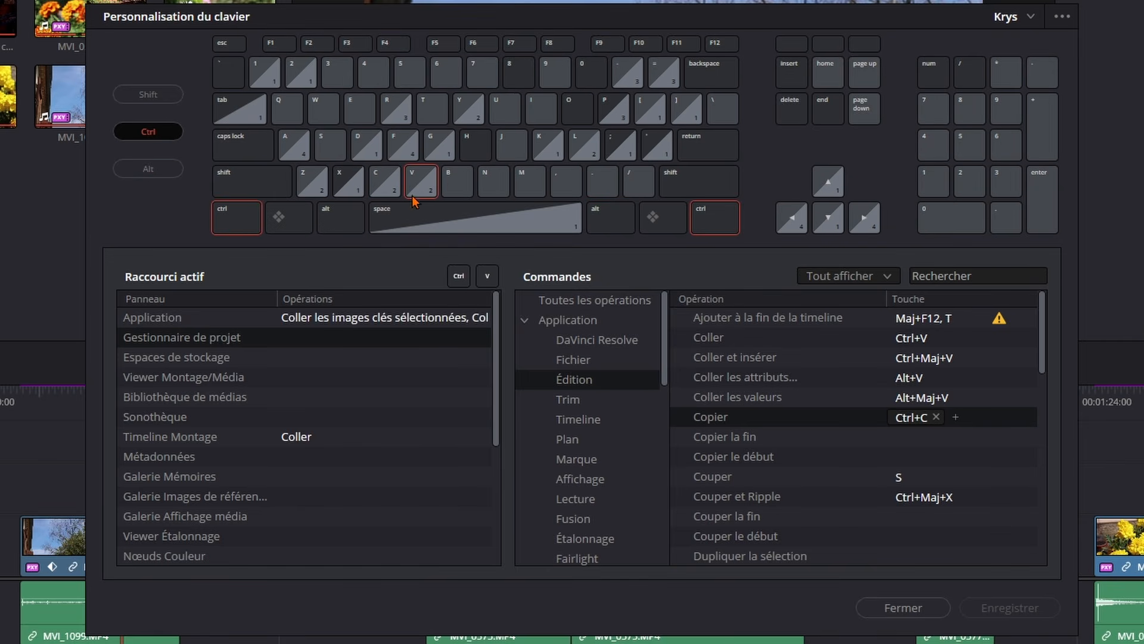
pyautogui.click(427, 186)
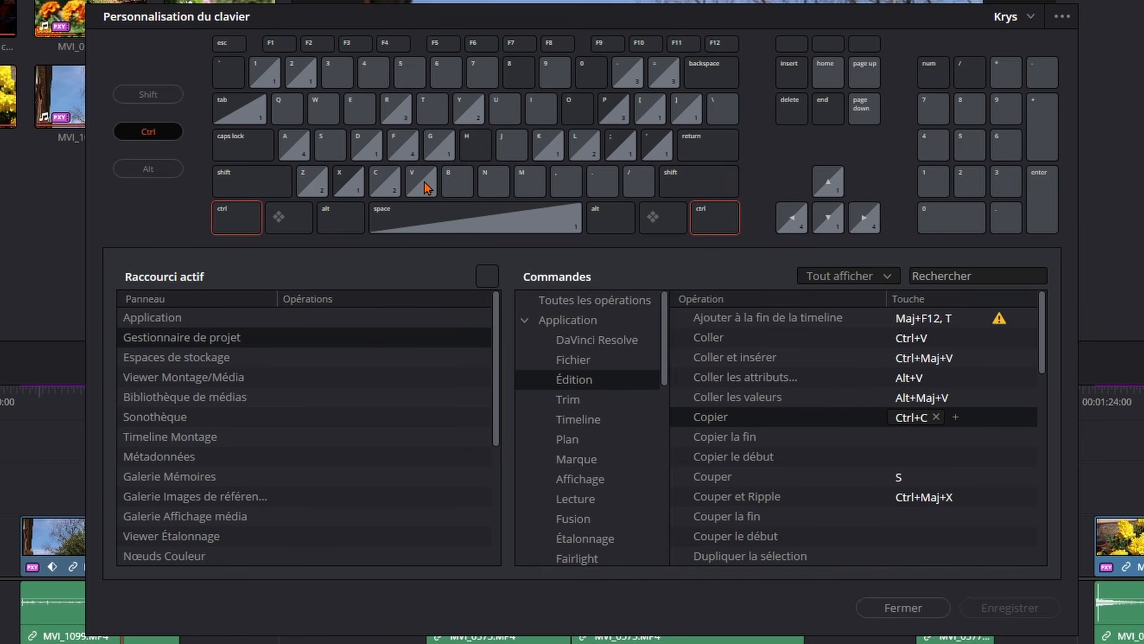
pyautogui.click(465, 185)
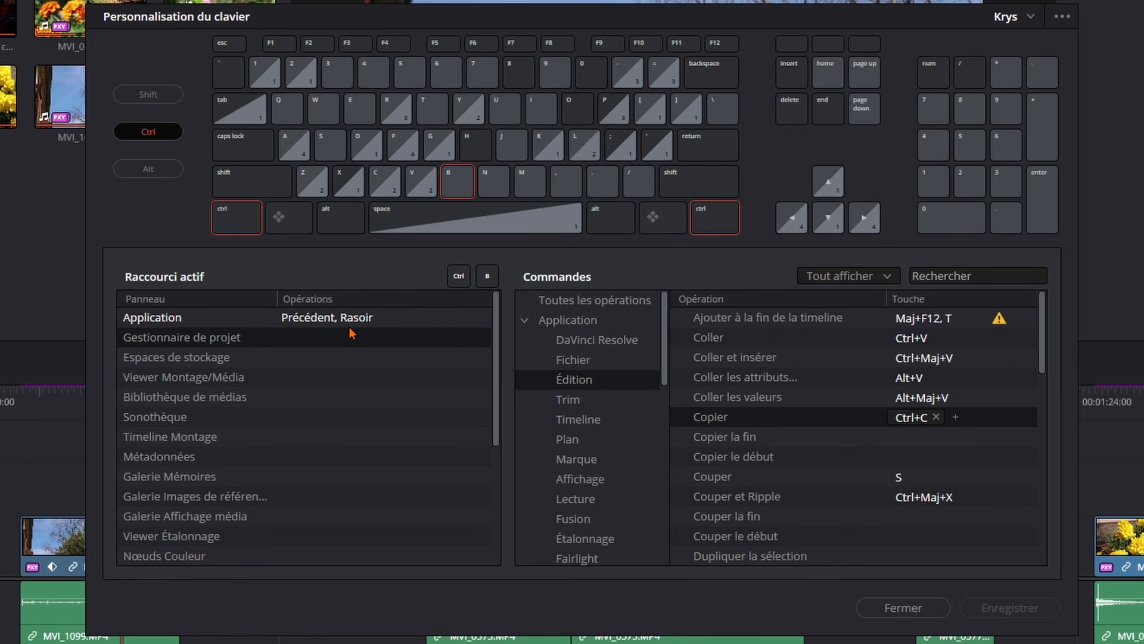
pyautogui.click(460, 190)
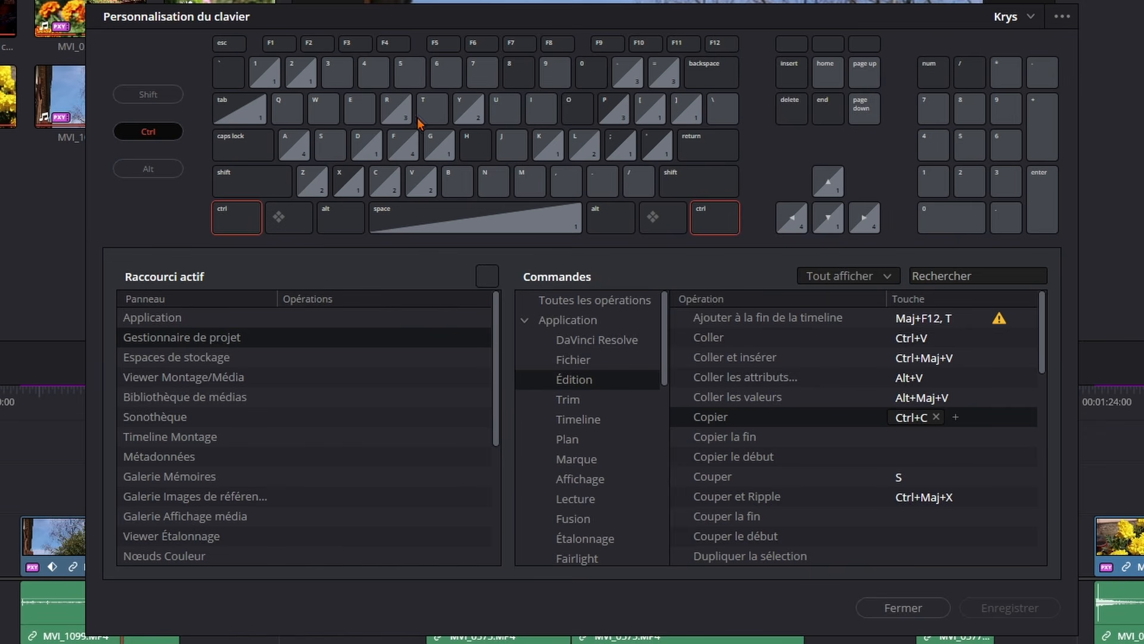
pyautogui.click(218, 224)
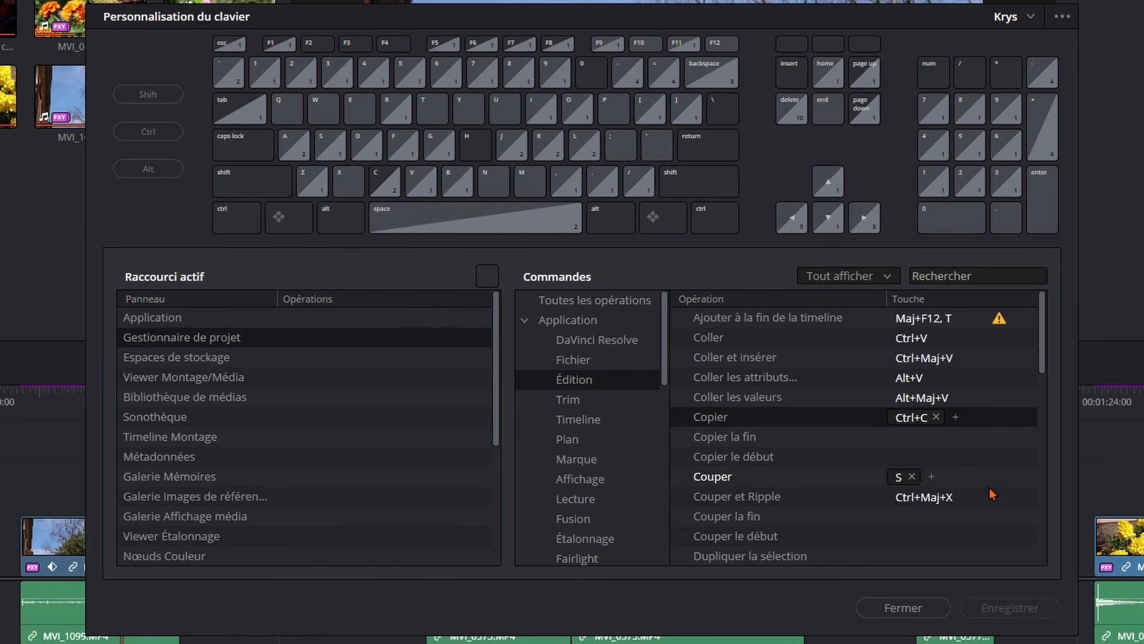
pyautogui.click(888, 607)
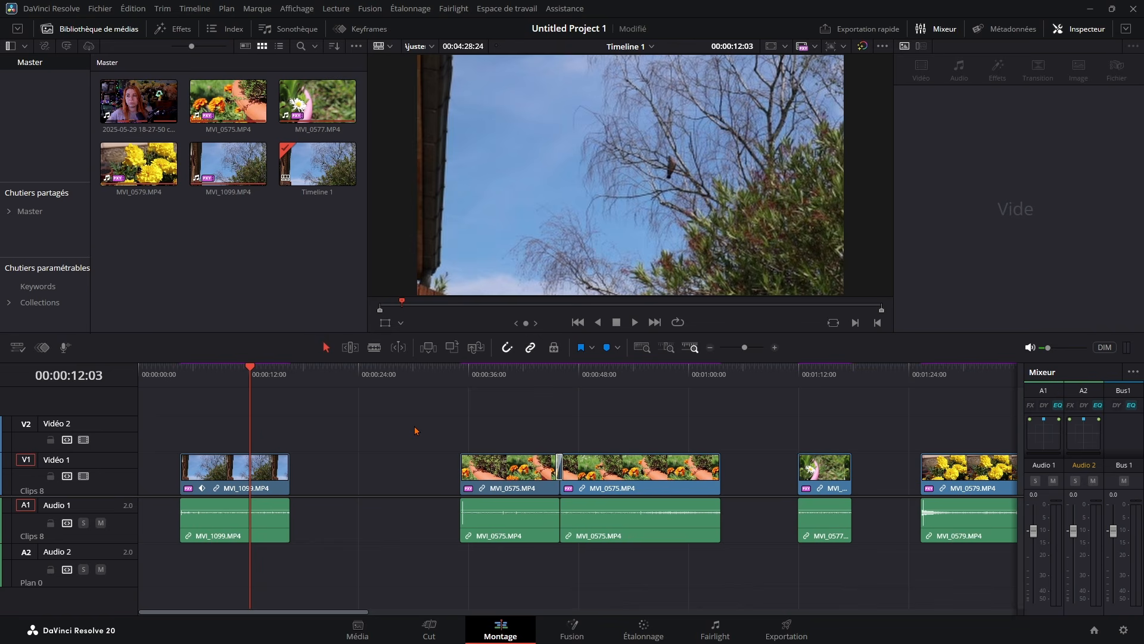
# Move the MVI_1099.MP4 clip with its audio to the very start of the timeline.
pyautogui.click(340, 477)
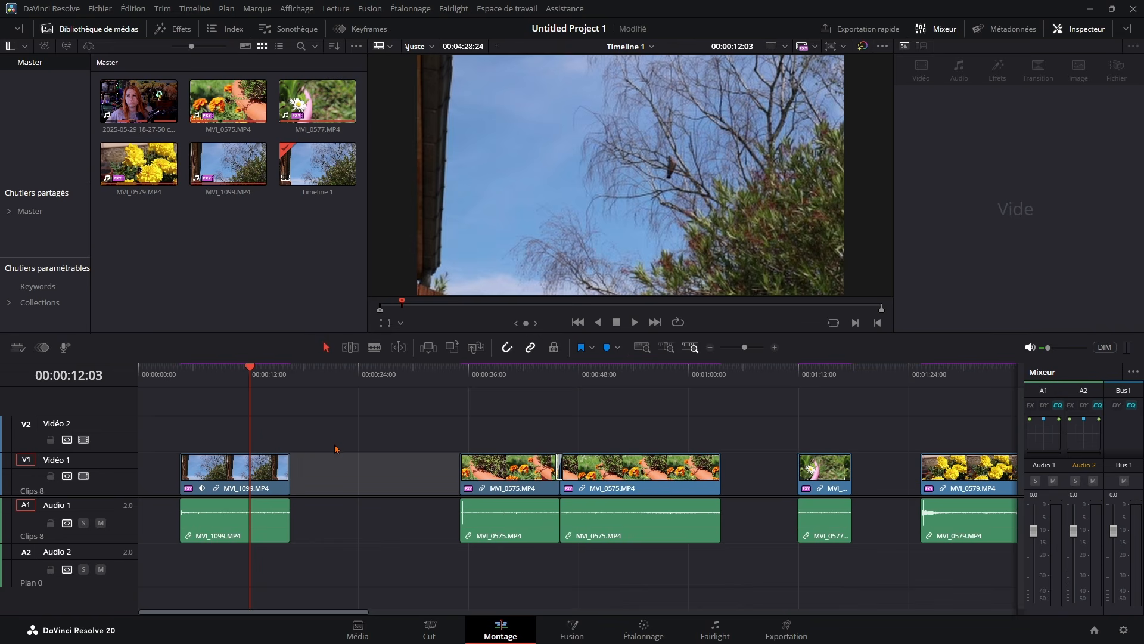
pyautogui.click(276, 415)
pyautogui.click(239, 471)
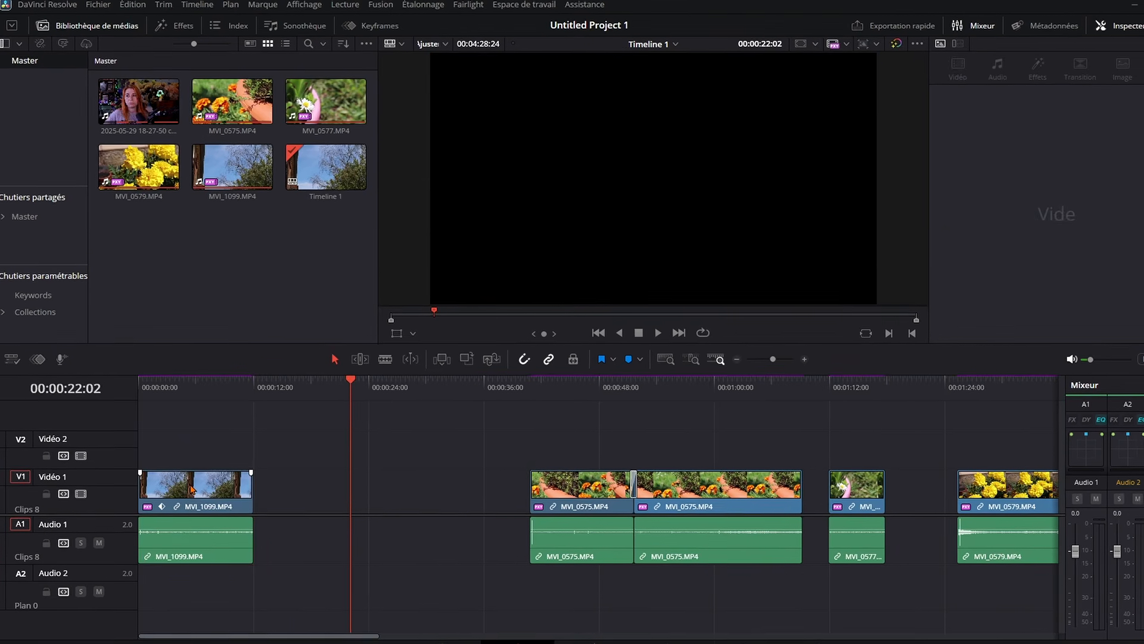
# Paste a copy of the MVI_1099.MP4 clip at 00:00:12:01 and delete that copy.
pyautogui.moveTo(365, 401); pyautogui.dragTo(262, 400)
pyautogui.rightClick(195, 518)
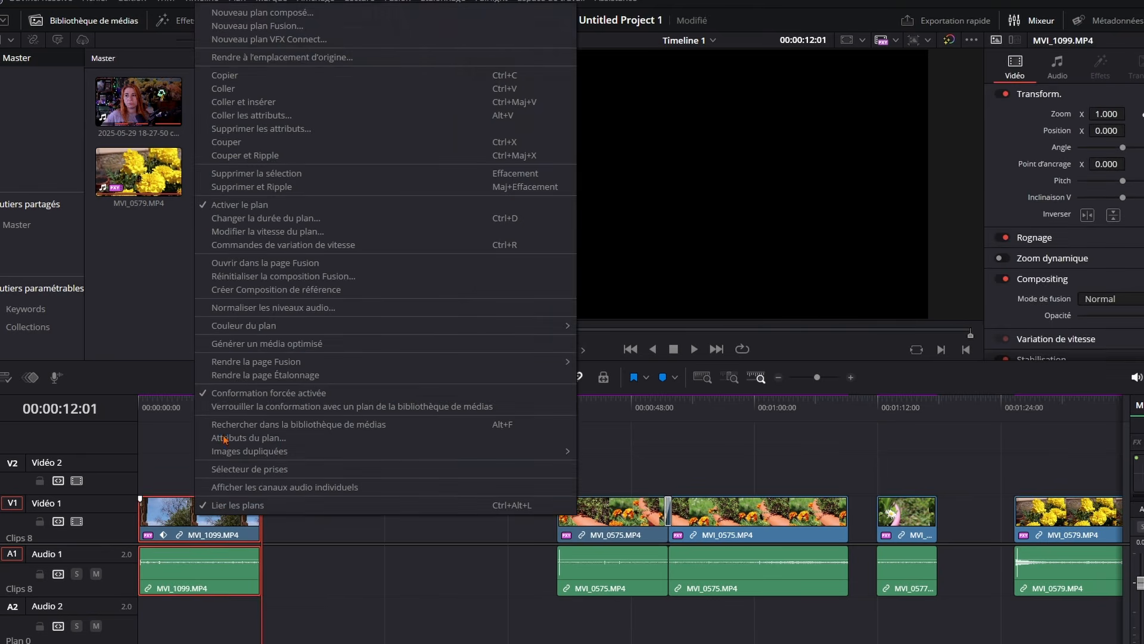
pyautogui.click(228, 83)
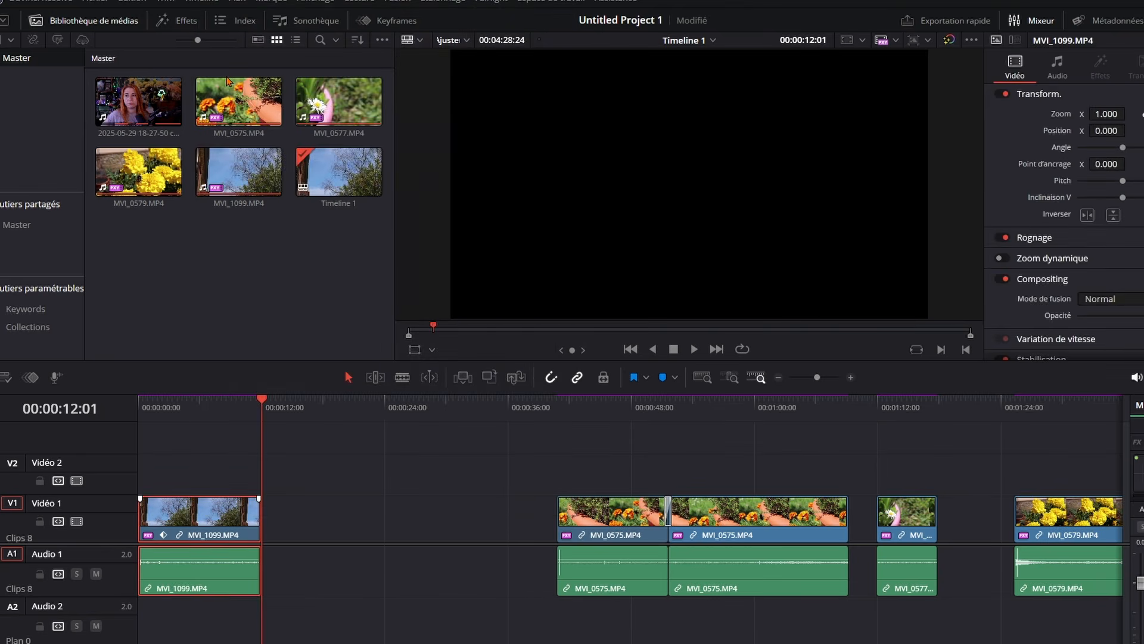
pyautogui.rightClick(285, 524)
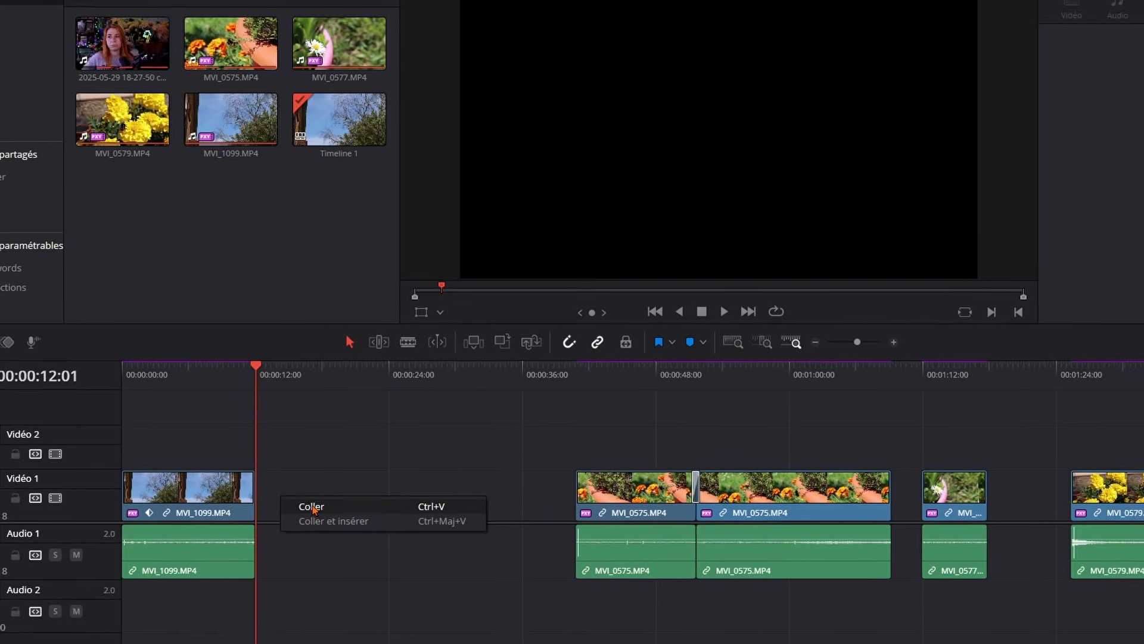
pyautogui.click(311, 513)
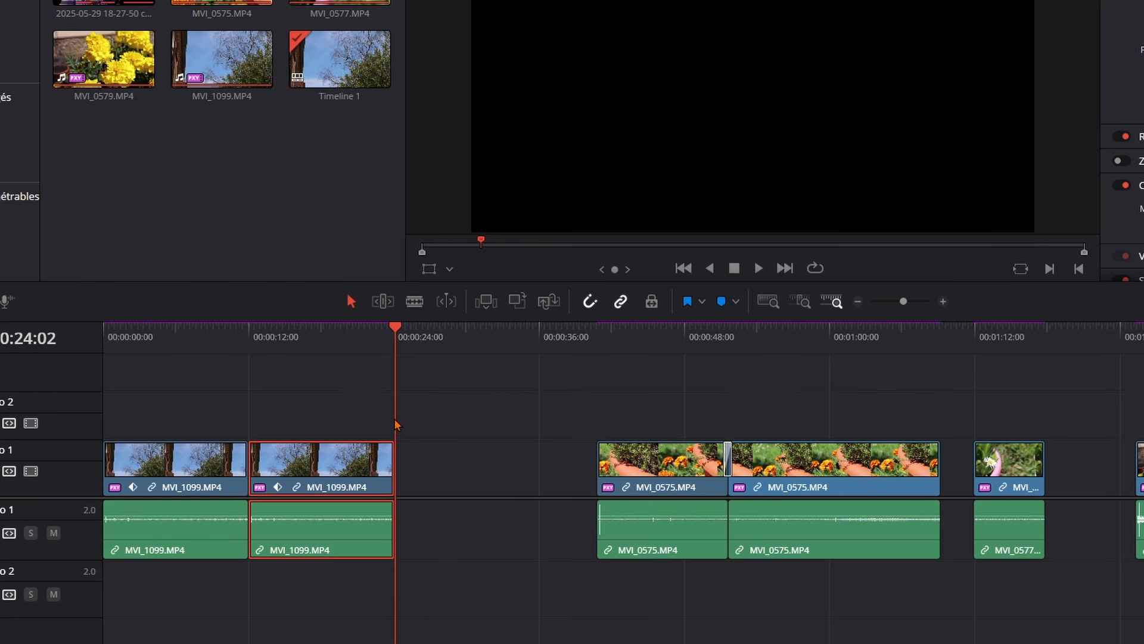
pyautogui.press('Delete')
# Copy the remaining MVI_1099.MP4 clip, paste it directly behind the original, and remove the pasted clip again.
pyautogui.click(191, 480)
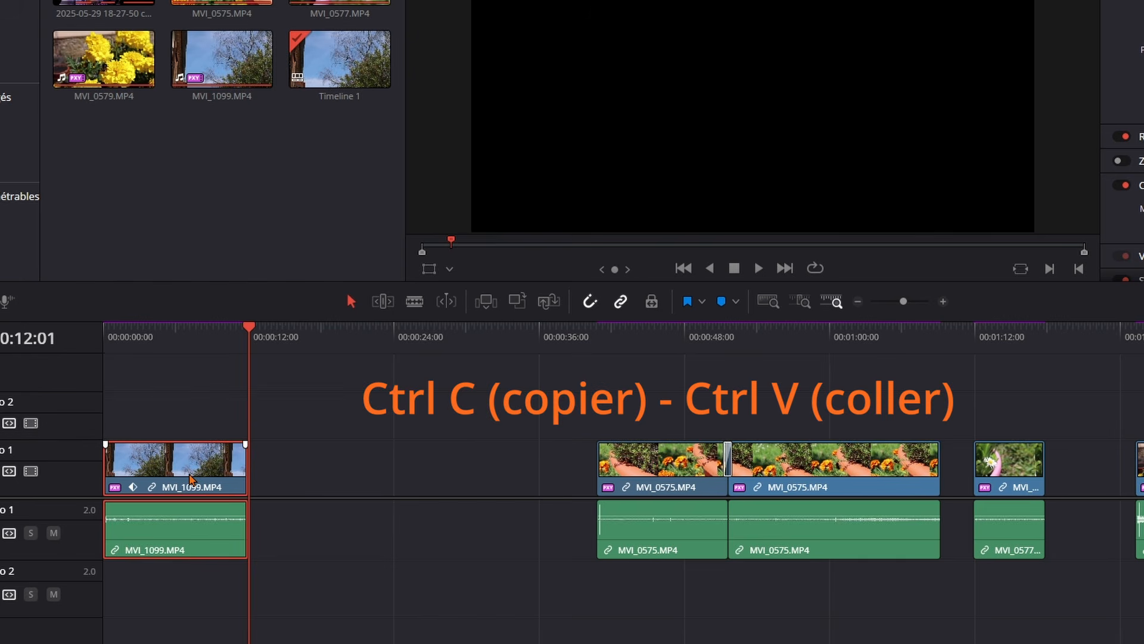
pyautogui.hotkey('ctrl', 'v')
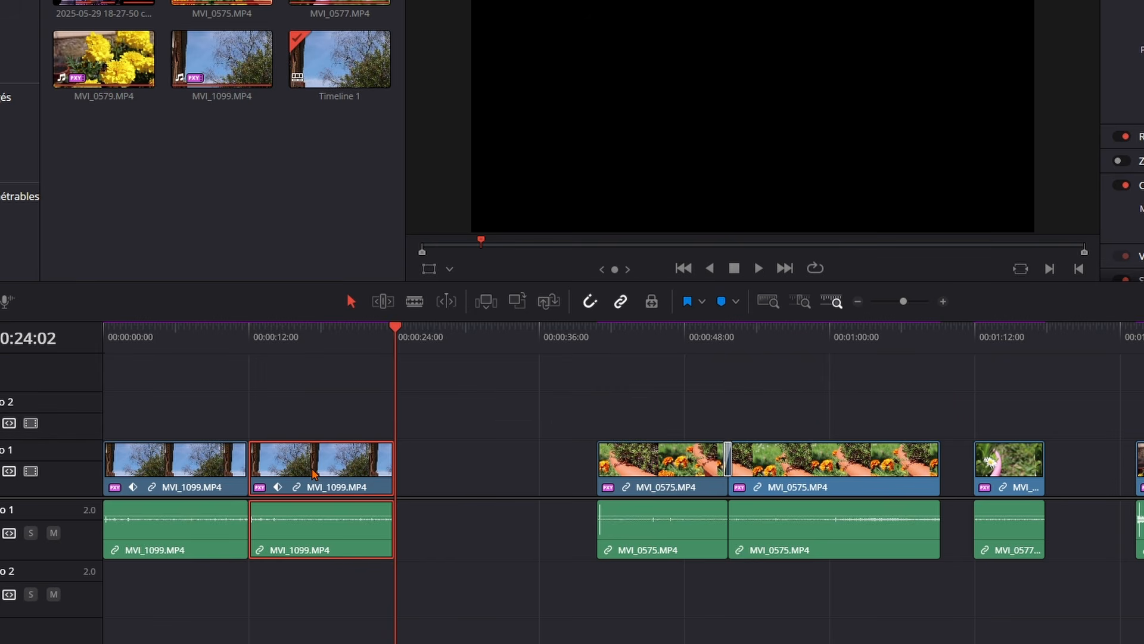
pyautogui.press('Delete')
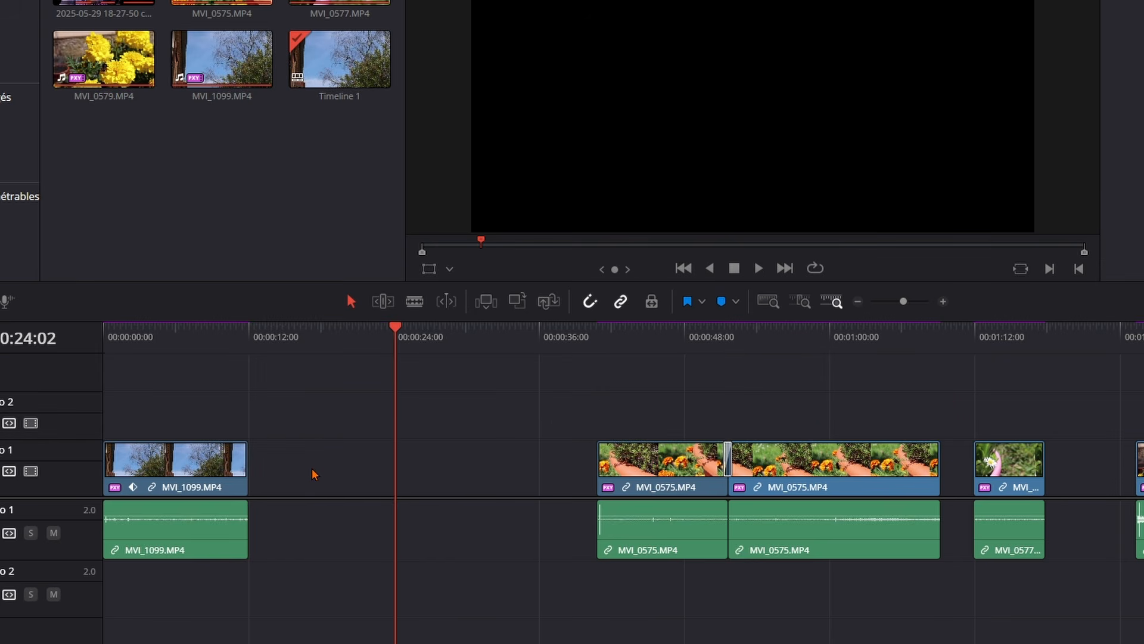
# Duplicate the MVI_1099.MP4 clip on its own track and snap the duplicate against the end of the original.
pyautogui.click(192, 468)
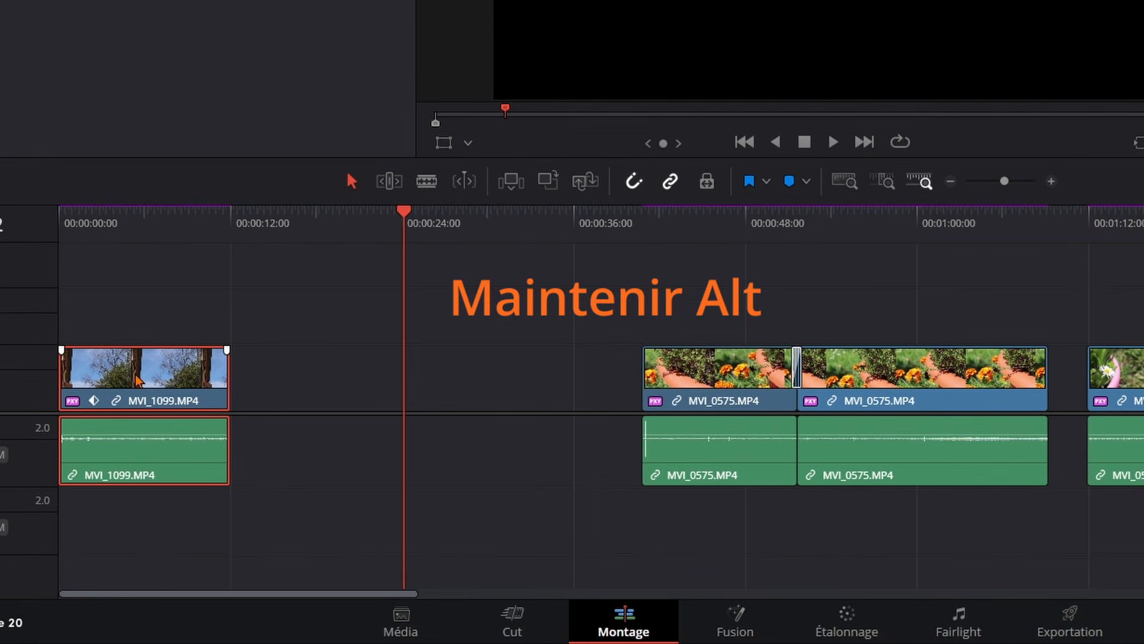
pyautogui.moveTo(138, 375); pyautogui.dragTo(332, 380)
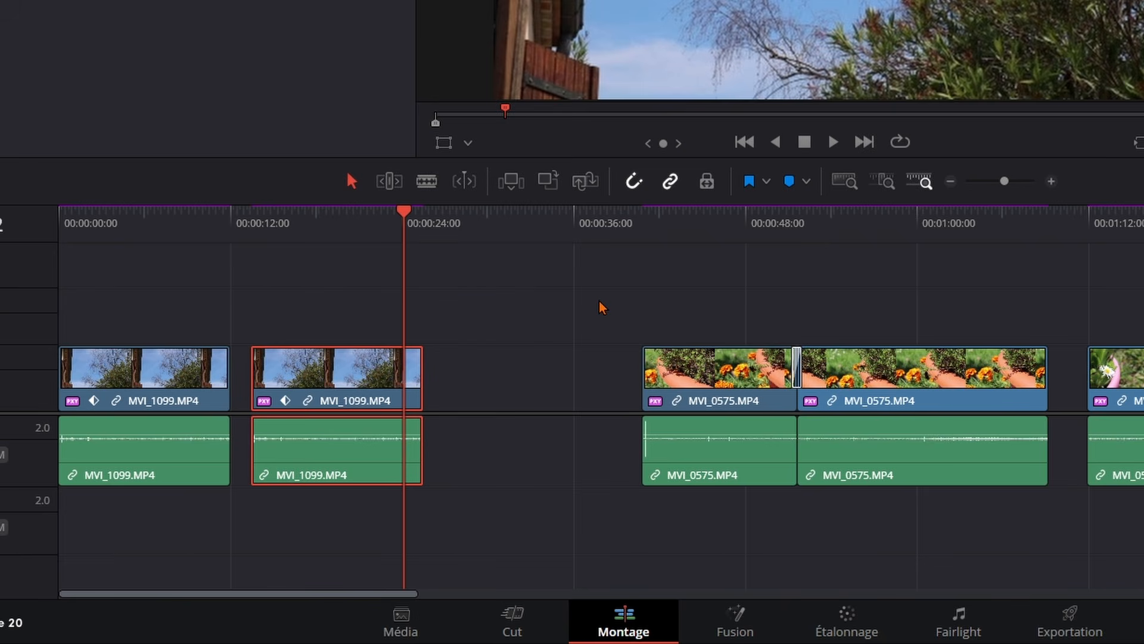
pyautogui.moveTo(334, 375); pyautogui.dragTo(313, 374)
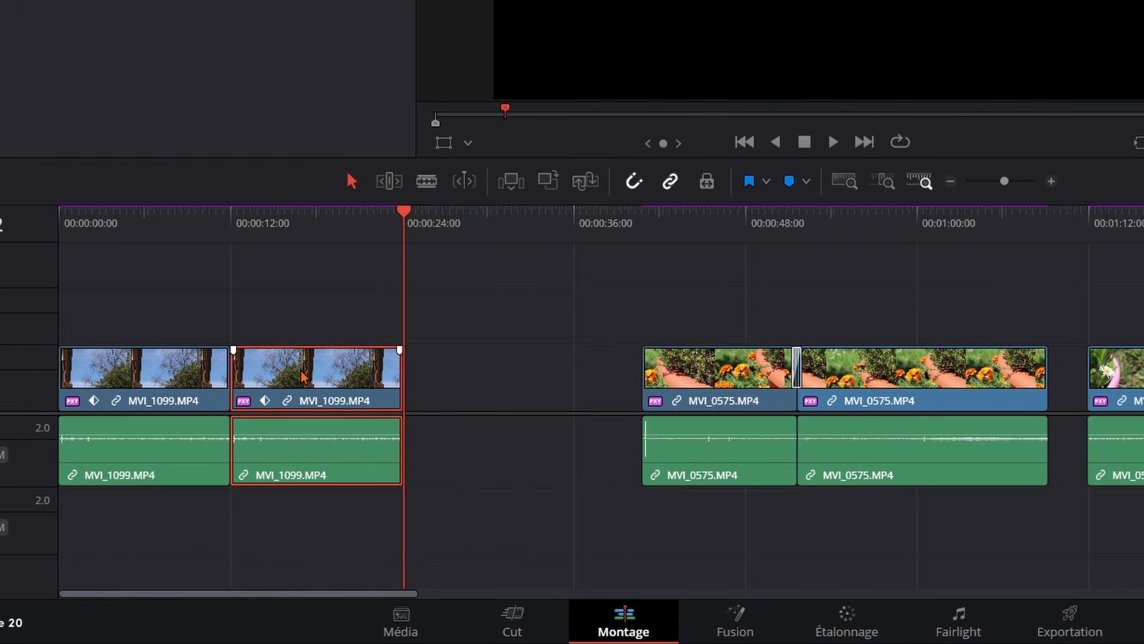
# Duplicate the second MVI_1099.MP4 clip further along the track and delete both duplicates.
pyautogui.moveTo(301, 370); pyautogui.dragTo(493, 377)
pyautogui.press('BackSpace')
pyautogui.click(328, 365)
pyautogui.press('BackSpace')
# Turn off linked selection and duplicate only the audio of the MVI_1099.MP4 clip onto the Audio 2 track.
pyautogui.click(155, 386)
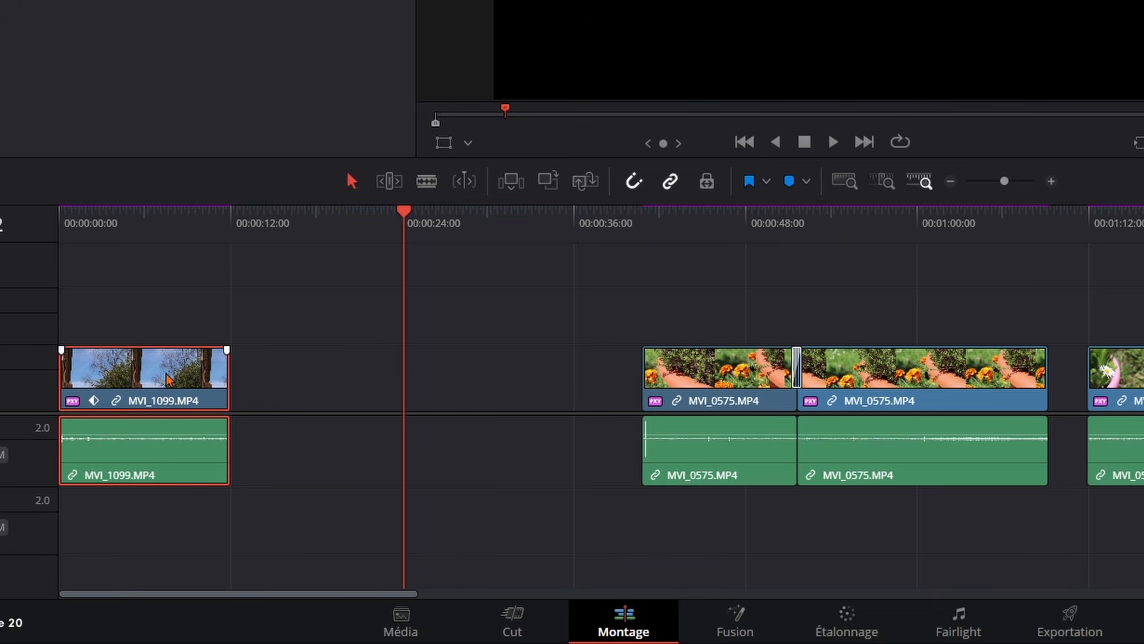
pyautogui.click(670, 183)
pyautogui.click(158, 396)
pyautogui.moveTo(140, 394)
pyautogui.mouseDown()
pyautogui.moveTo(218, 395)
pyautogui.moveTo(140, 395)
pyautogui.mouseUp()
pyautogui.moveTo(158, 471)
pyautogui.mouseDown()
pyautogui.moveTo(216, 471)
pyautogui.moveTo(154, 476)
pyautogui.mouseUp()
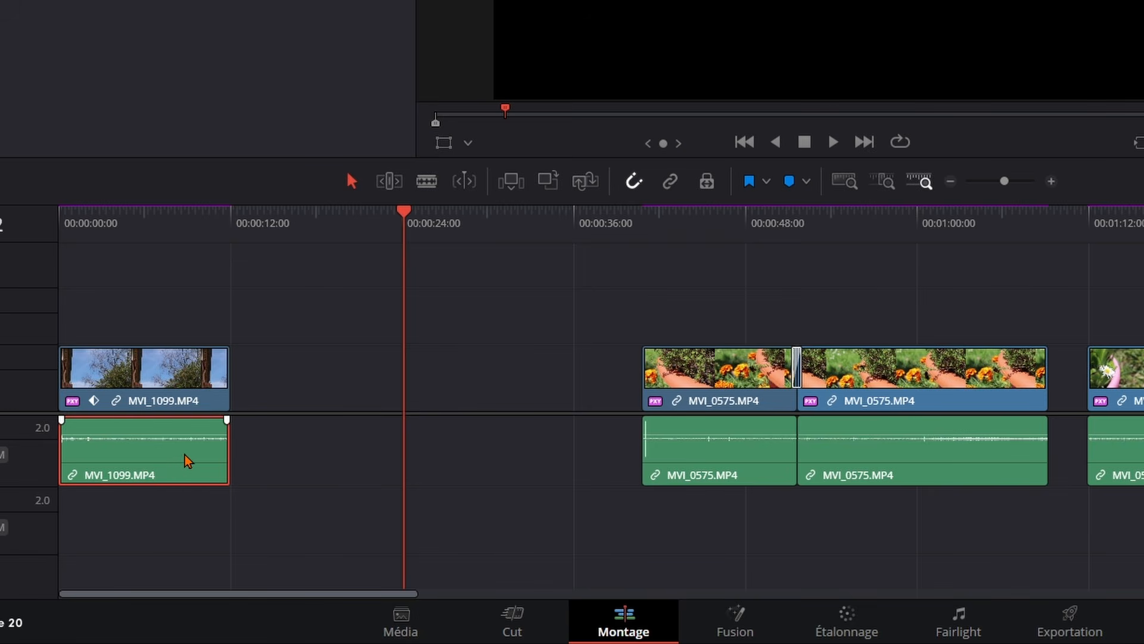
pyautogui.moveTo(187, 460); pyautogui.dragTo(185, 512)
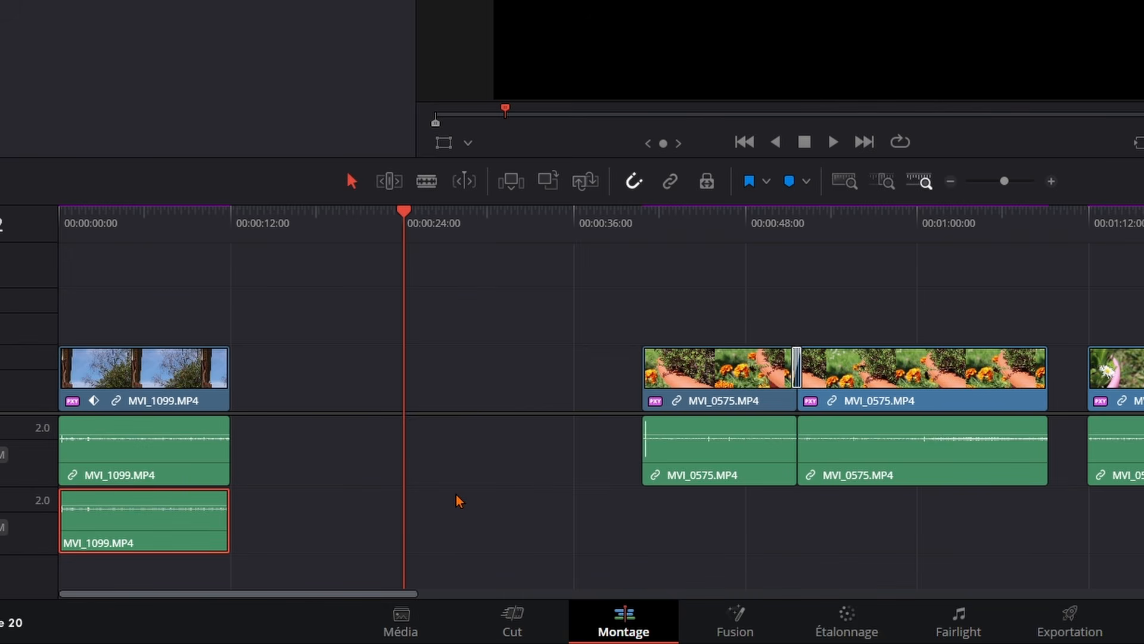
# Duplicate only the video of MVI_1099.MP4 onto the Video 2 track, once above the original and once right after it.
pyautogui.click(161, 381)
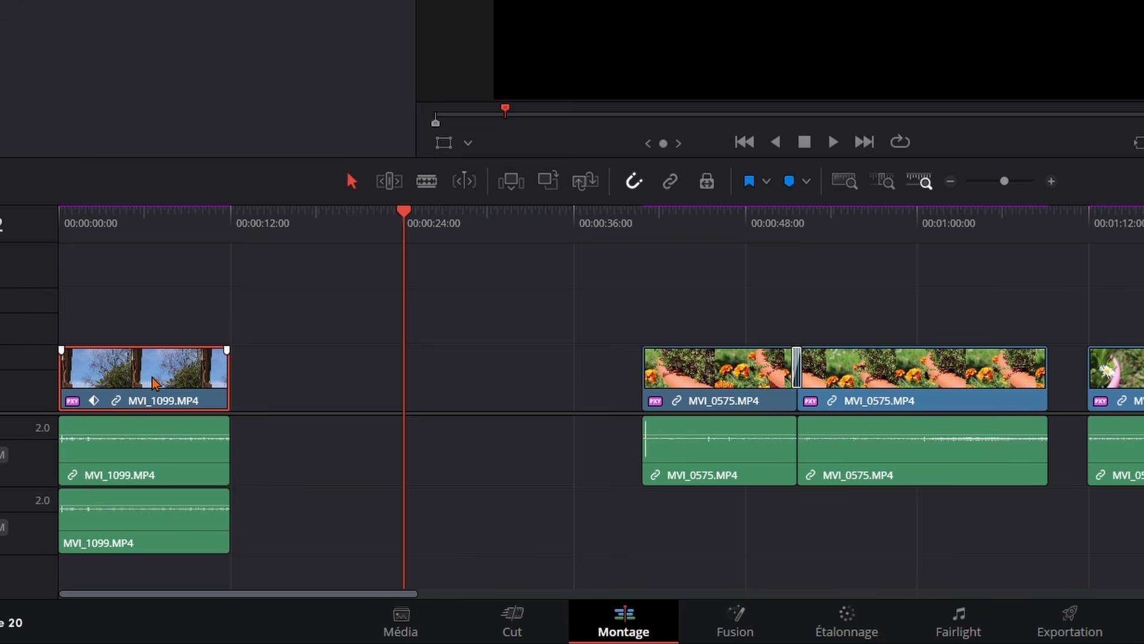
pyautogui.moveTo(154, 382); pyautogui.dragTo(336, 316)
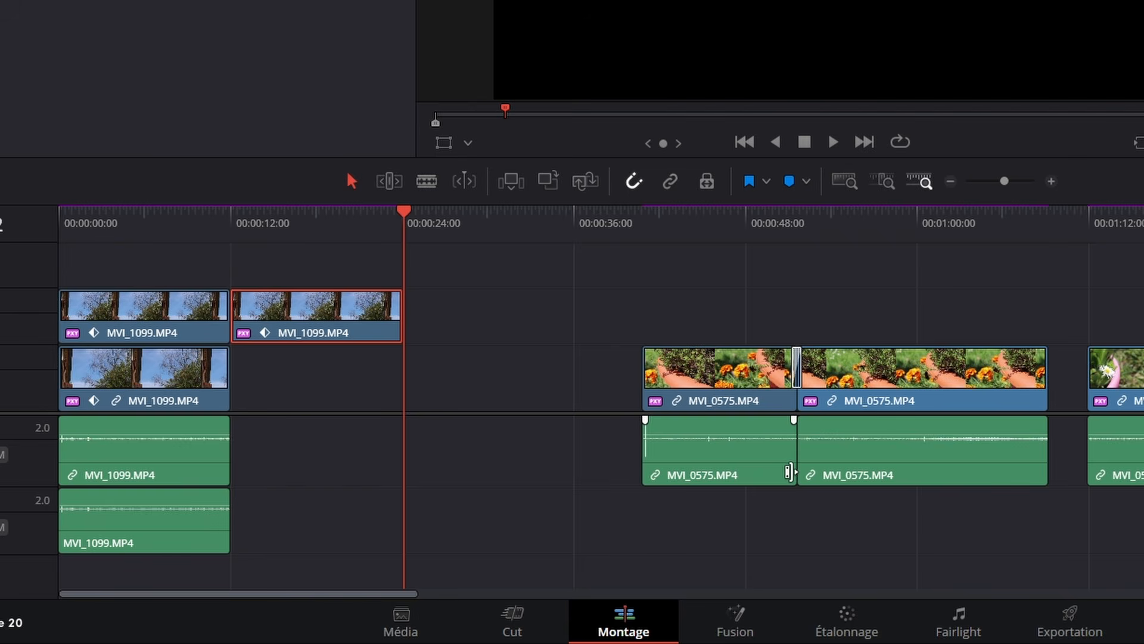
# Undo the recent duplications and deletions until only the original MVI_1099.MP4 clip remains at the timeline start.
pyautogui.hotkey('ctrl', 'z')
pyautogui.hotkey('ctrl', 'z')
pyautogui.hotkey('ctrl', 'z')
pyautogui.hotkey('ctrl', 'z')
pyautogui.hotkey('ctrl', 'z')
pyautogui.hotkey('ctrl', 'z')
pyautogui.hotkey('ctrl', 'z')
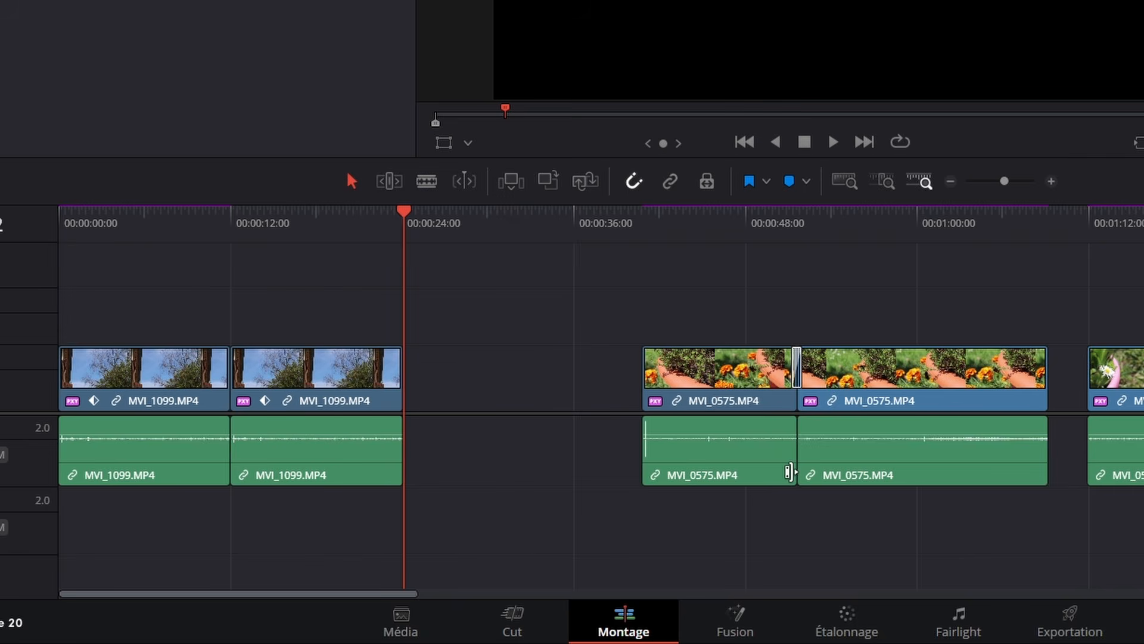
pyautogui.hotkey('ctrl', 'z')
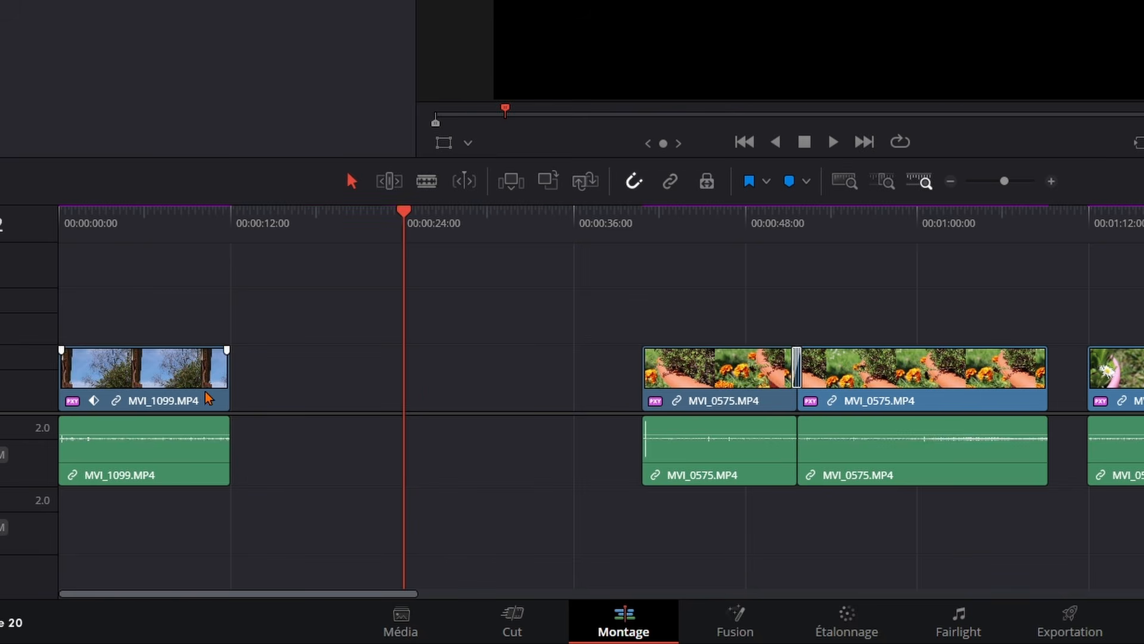
# Turn linked selection back on and duplicate the MVI_1099.MP4 clip with its audio shortly after the original on the same tracks.
pyautogui.moveTo(146, 367); pyautogui.dragTo(332, 367)
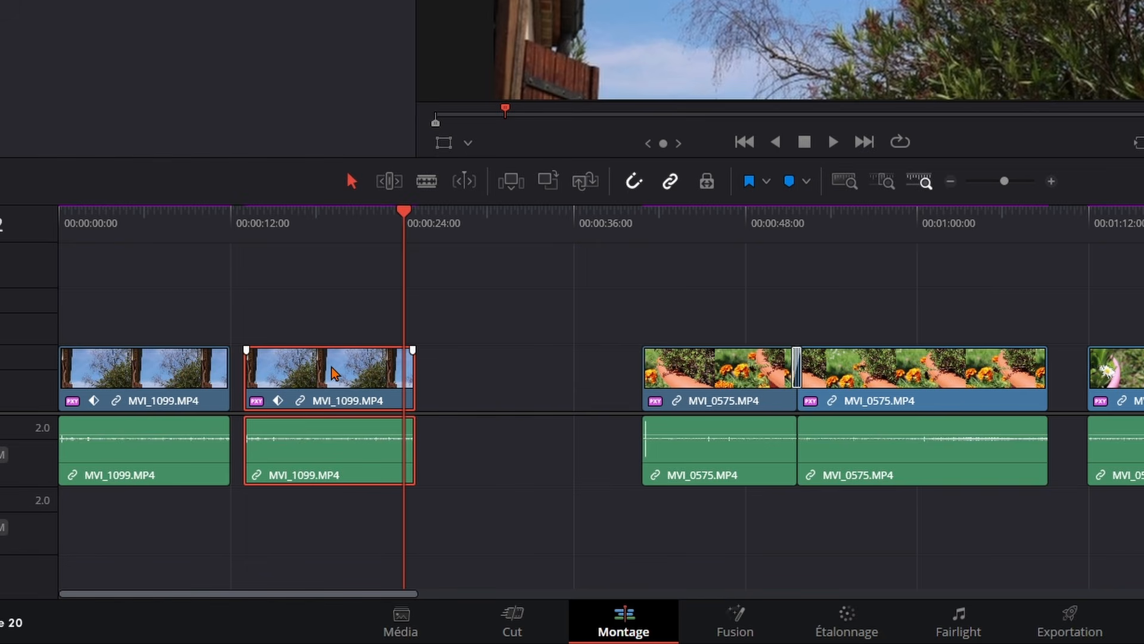
# Move the duplicated MVI_1099.MP4 clip farther along its tracks, then undo the recent clip changes.
pyautogui.moveTo(355, 376); pyautogui.dragTo(392, 392)
pyautogui.click(309, 307)
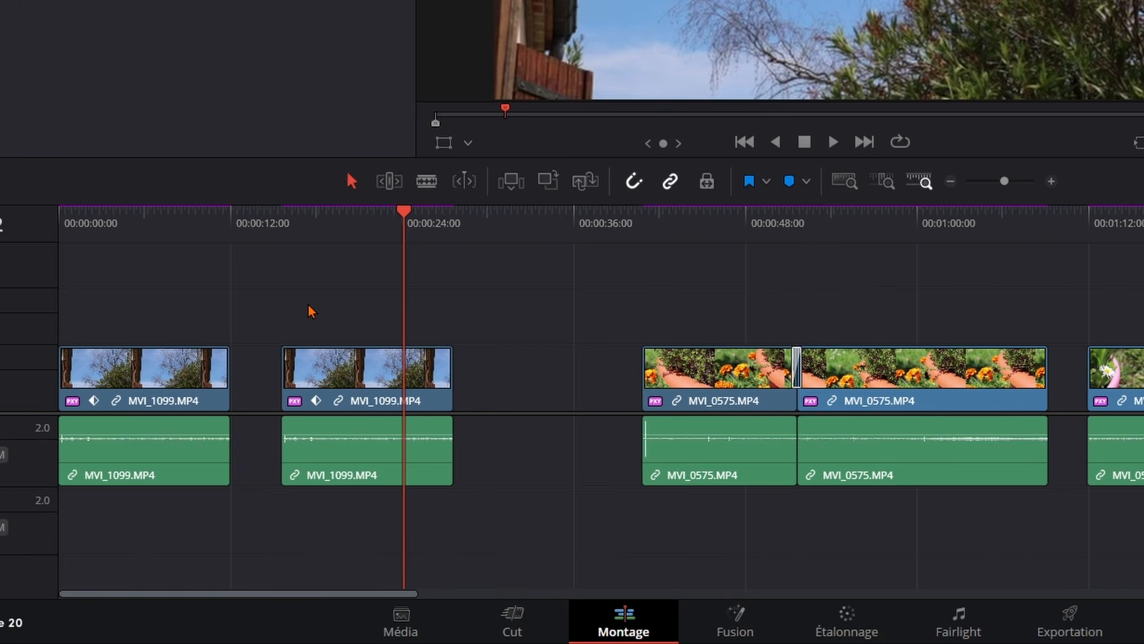
pyautogui.hotkey('ctrl', 'z')
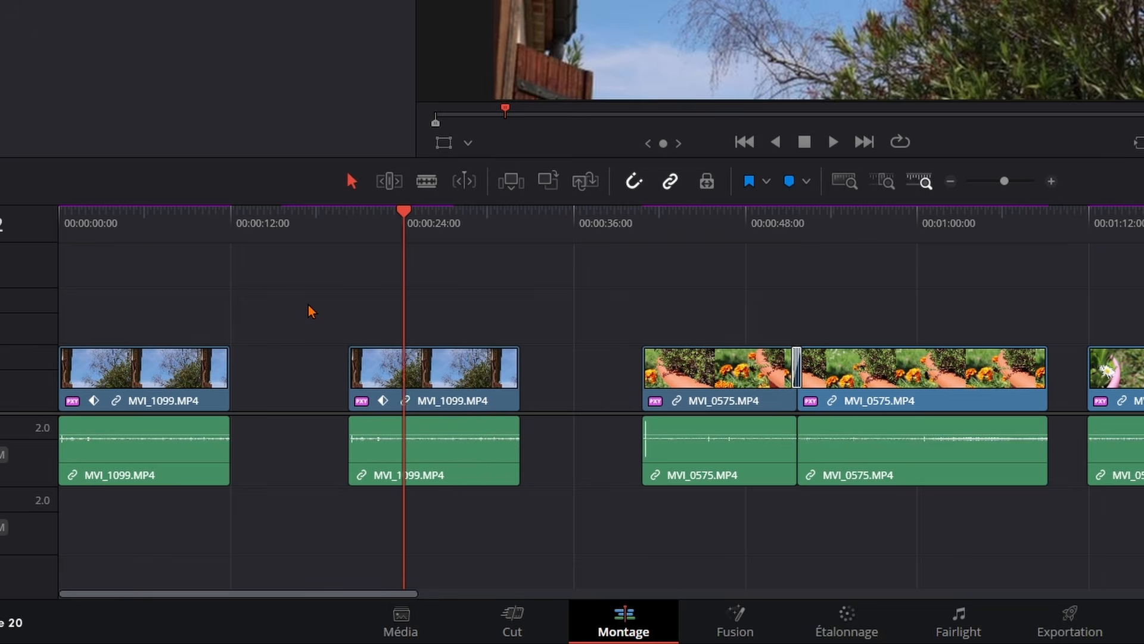
pyautogui.hotkey('ctrl', 'z')
pyautogui.hotkey('ctrl', 'z')
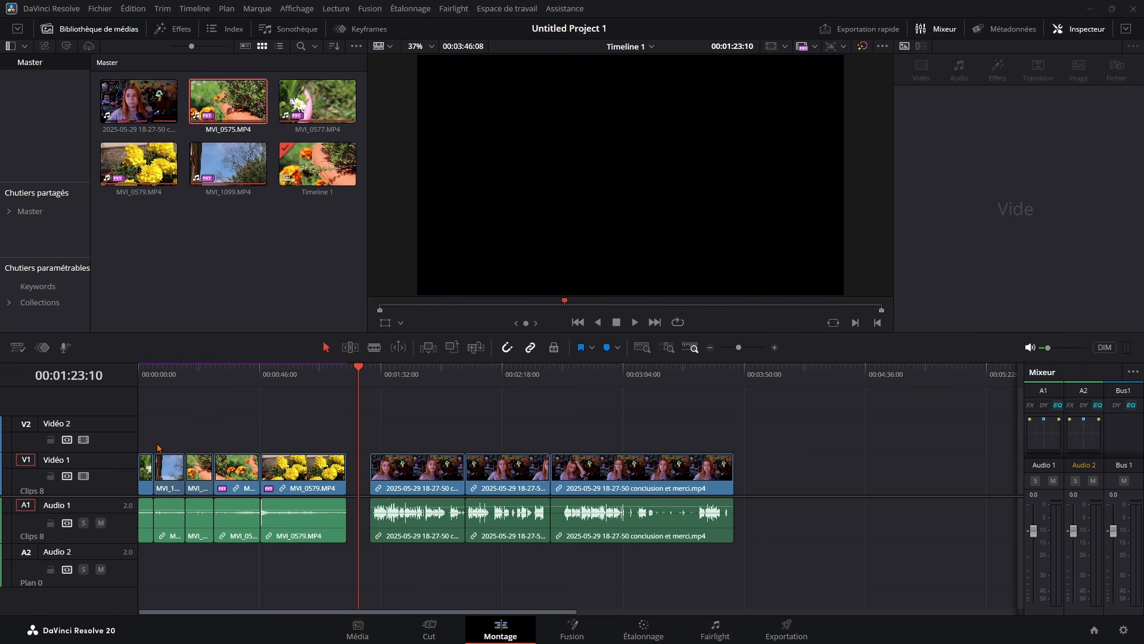
# Look up the Timeline shortcuts for selecting clips backward and forward in the keyboard customization, then close it.
pyautogui.click(51, 8)
pyautogui.click(60, 37)
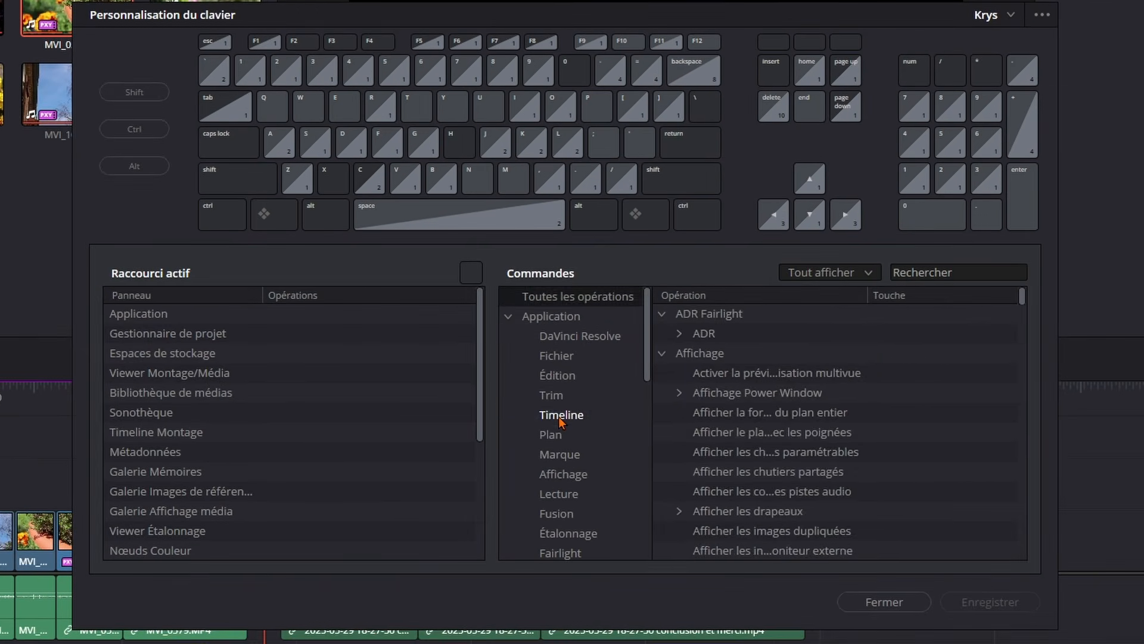
pyautogui.click(554, 396)
pyautogui.scroll(-3, 768, 461)
pyautogui.click(662, 491)
pyautogui.scroll(-2, 832, 442)
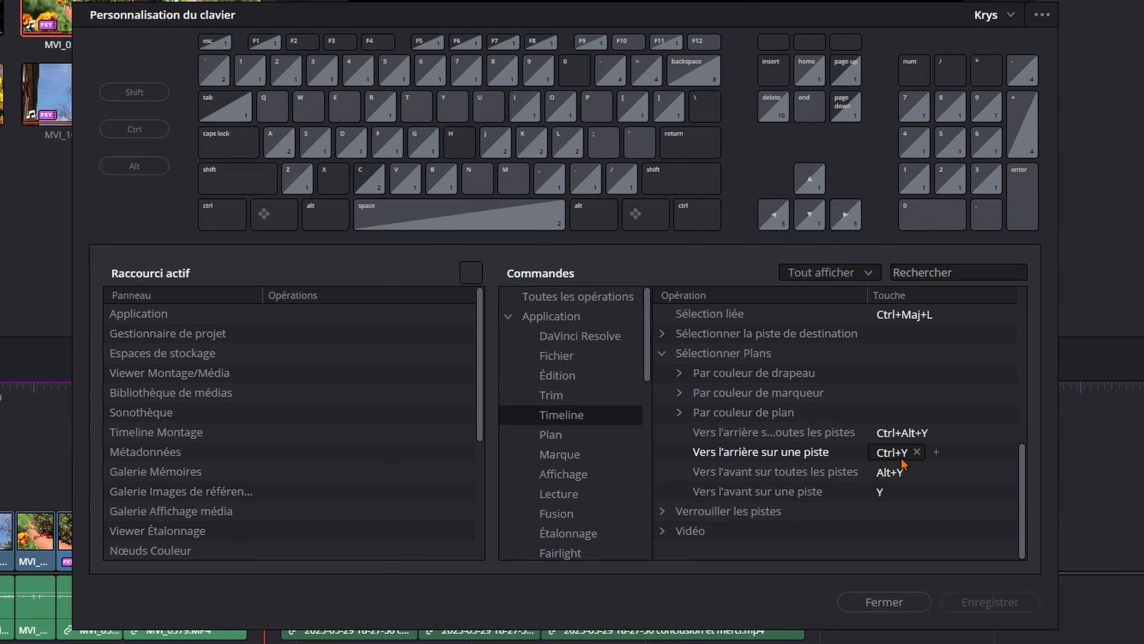
pyautogui.click(884, 602)
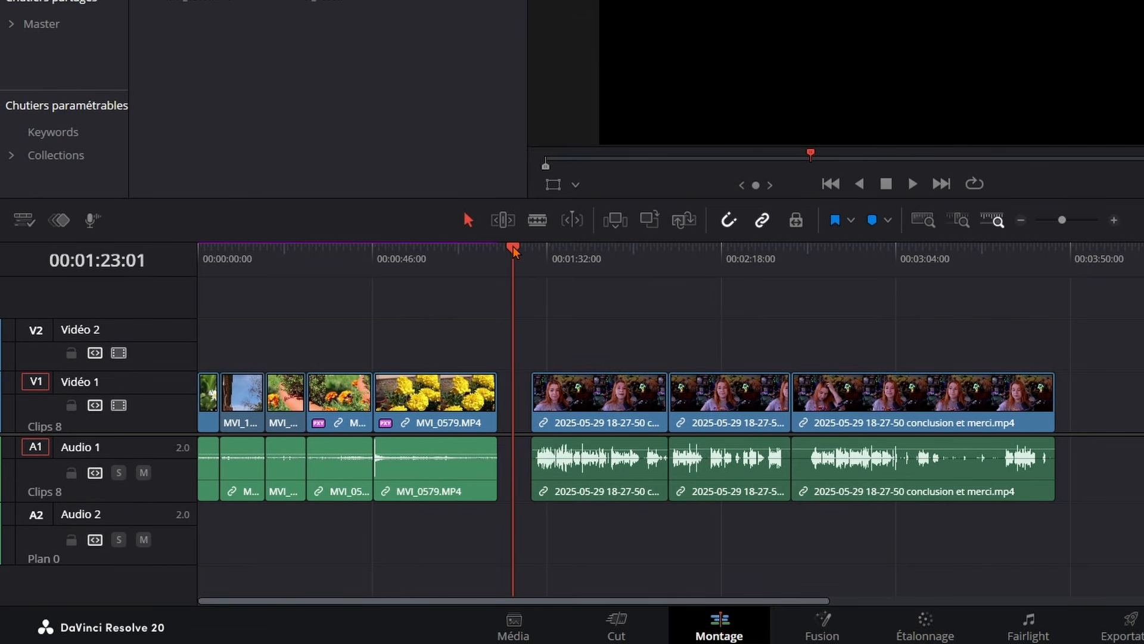
# With the playhead at 00:01:23:01, select all clips before it, then select all clips after it and clear the selection.
pyautogui.hotkey('ctrl', 'y')
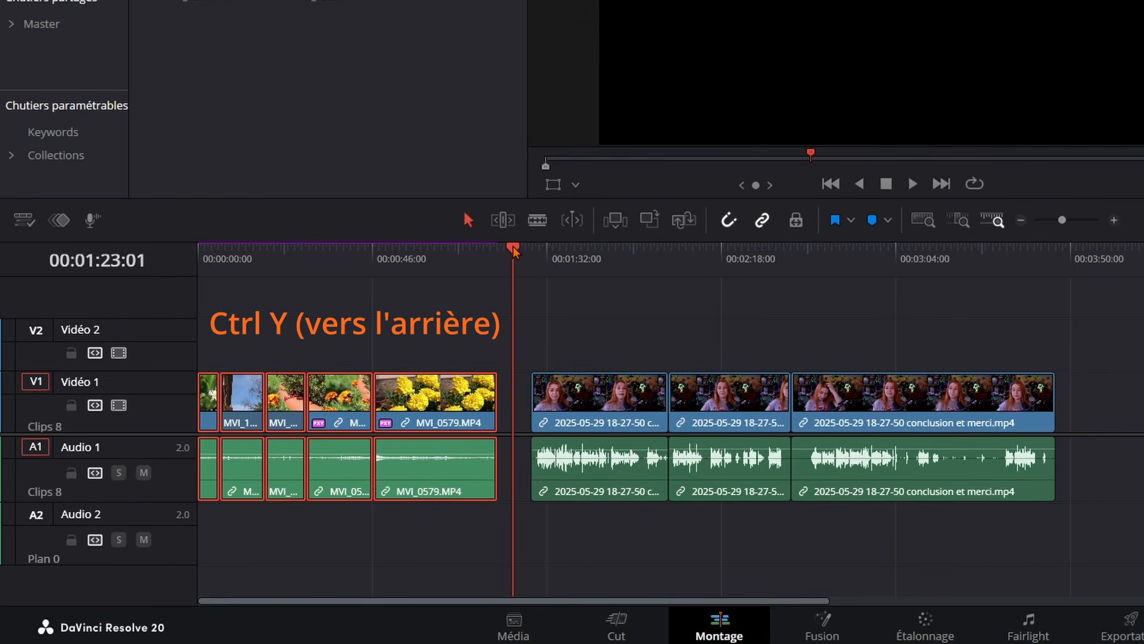
pyautogui.click(483, 347)
pyautogui.press('y')
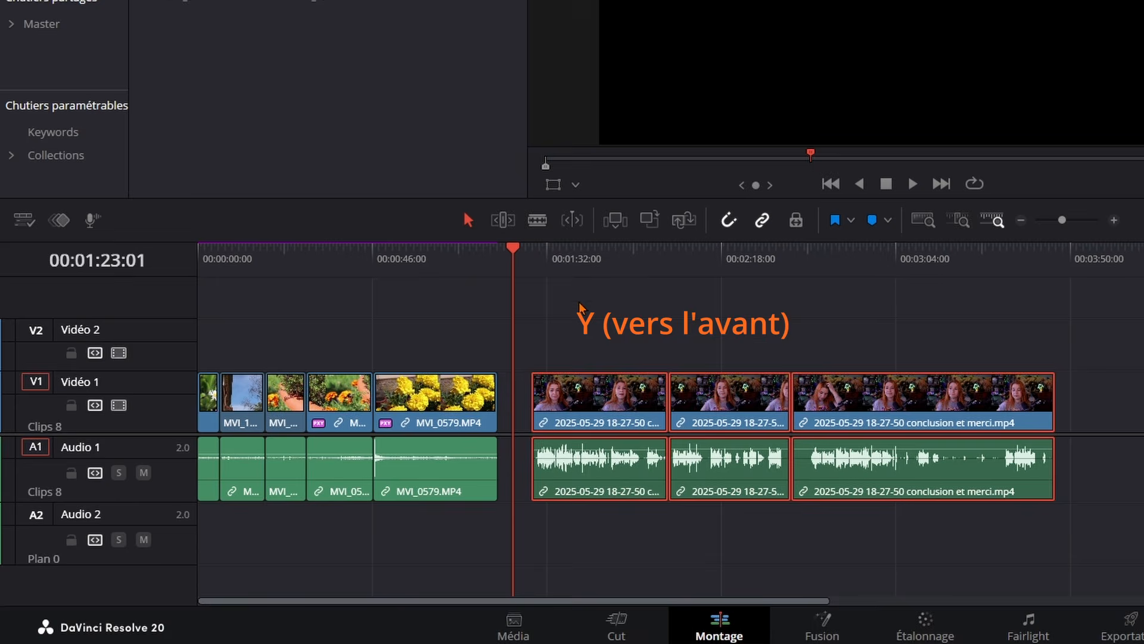
pyautogui.click(579, 303)
# Place the playhead at 00:00:28:21, select the clips backward from it, then the clips forward from it, and deselect.
pyautogui.click(451, 261)
pyautogui.click(508, 308)
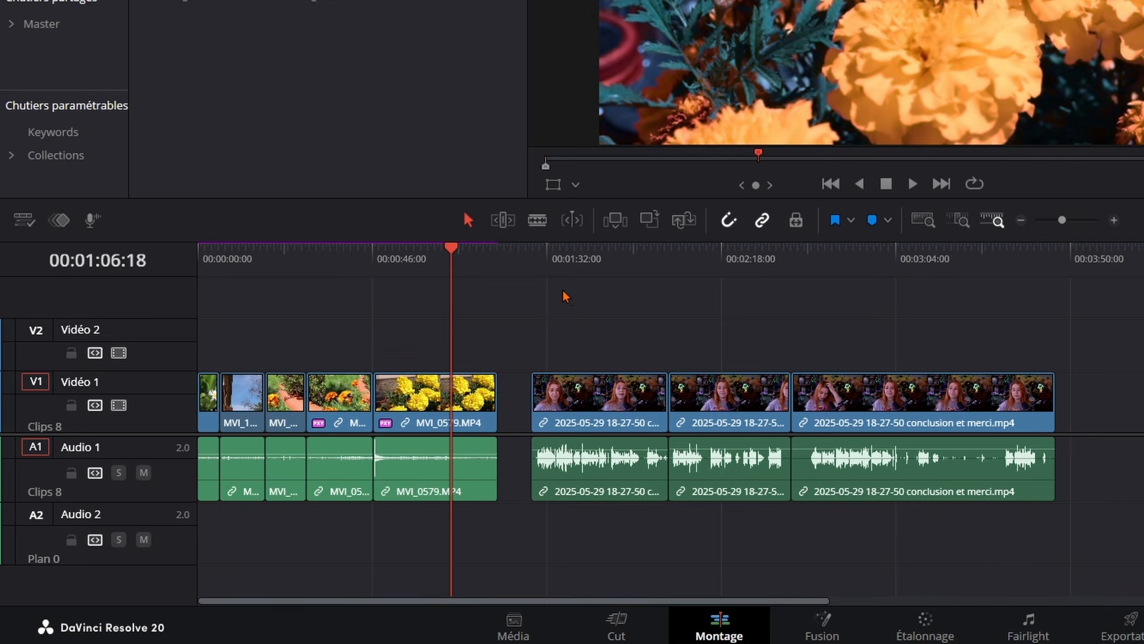
pyautogui.click(580, 257)
pyautogui.click(669, 262)
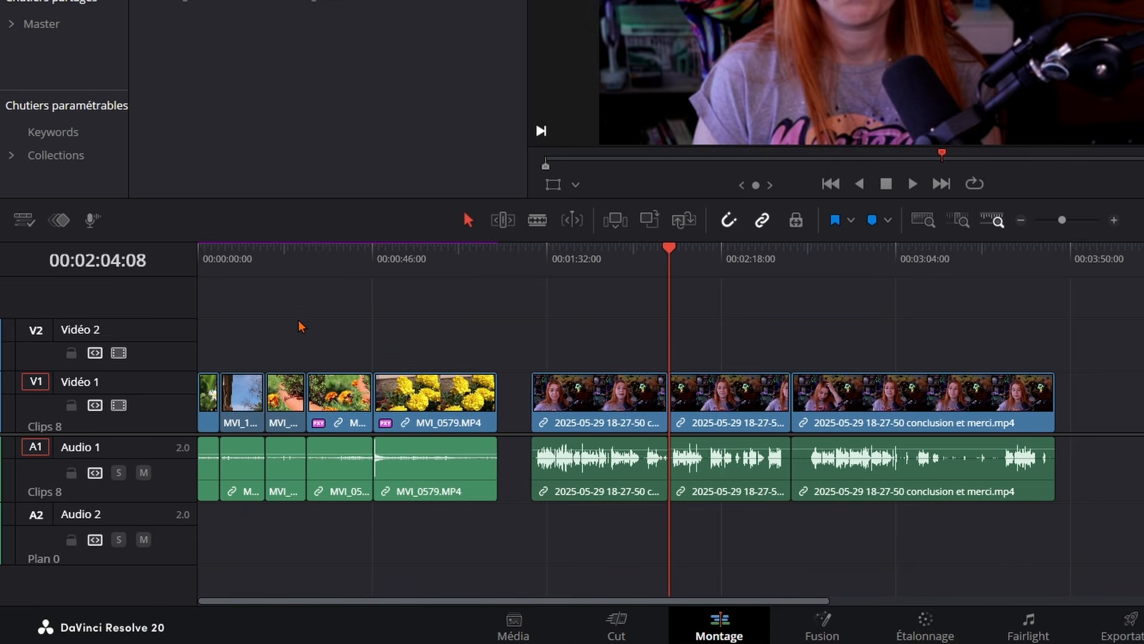
pyautogui.click(307, 256)
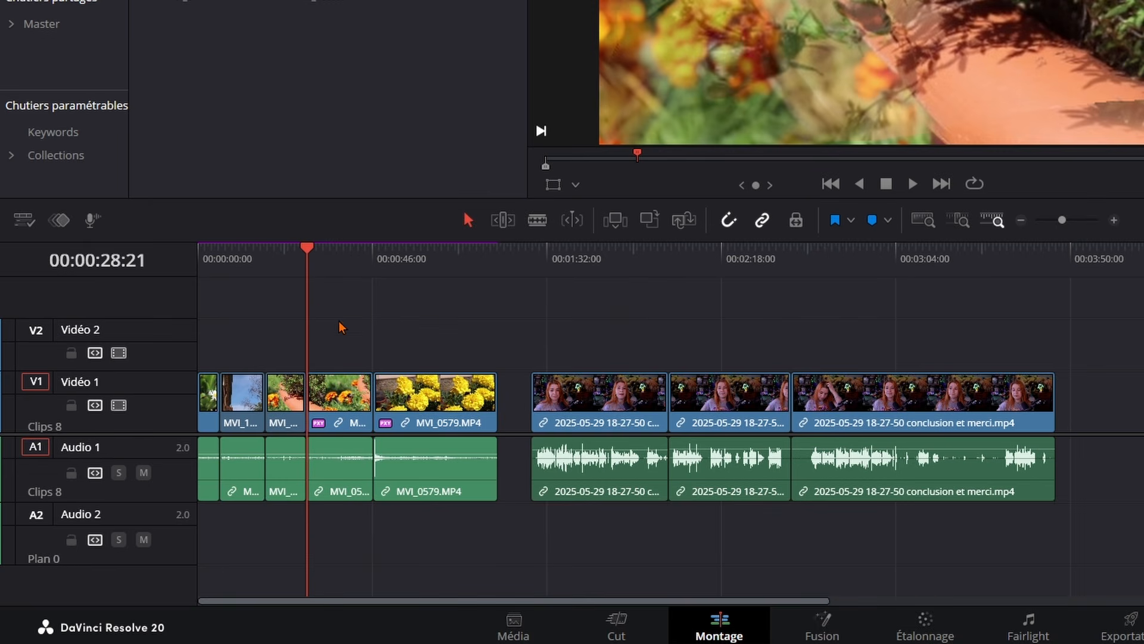
pyautogui.hotkey('ctrl', 'y')
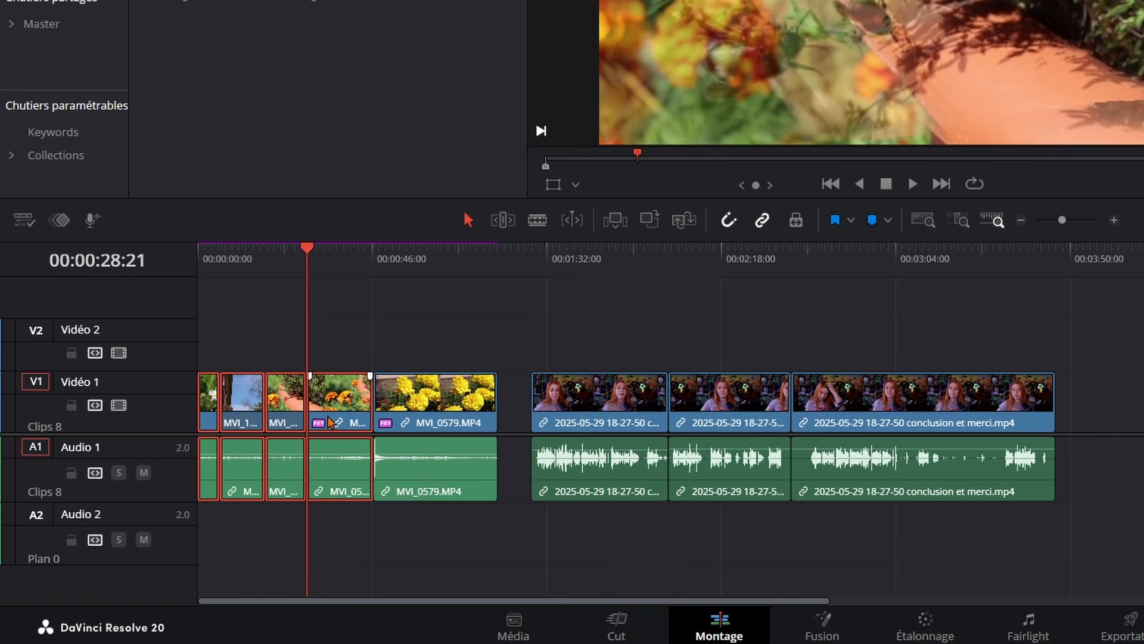
pyautogui.click(354, 335)
pyautogui.press('y')
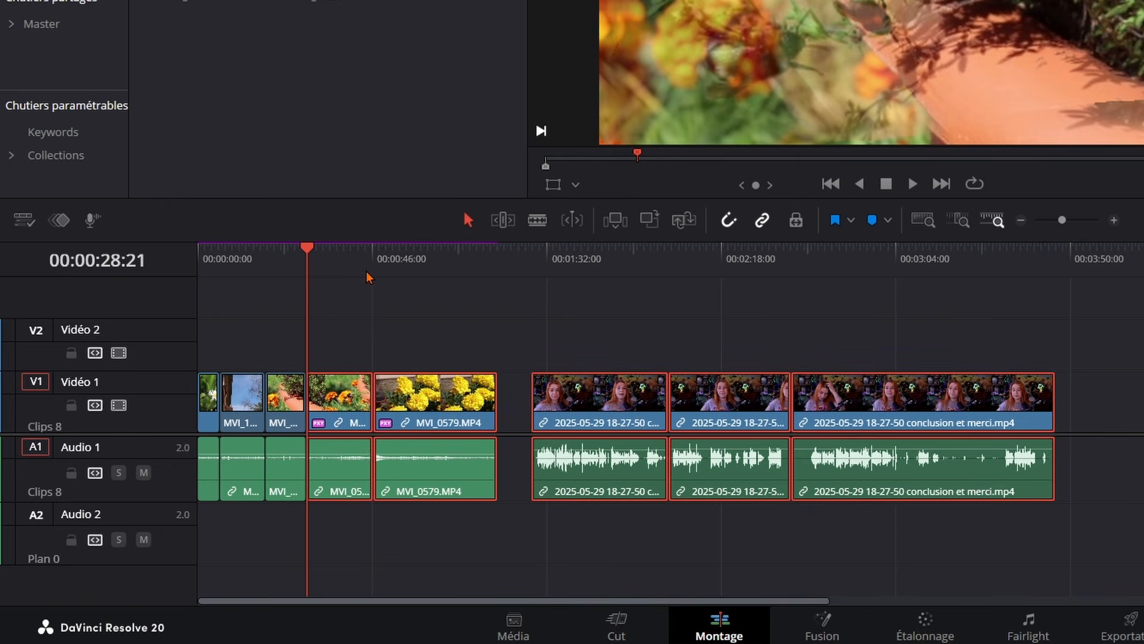
pyautogui.click(388, 344)
# Disable the auto track selectors of Video 1 and Audio 1, select the clips backward from the playhead, then deselect.
pyautogui.click(95, 408)
pyautogui.click(95, 474)
pyautogui.hotkey('ctrl', 'y')
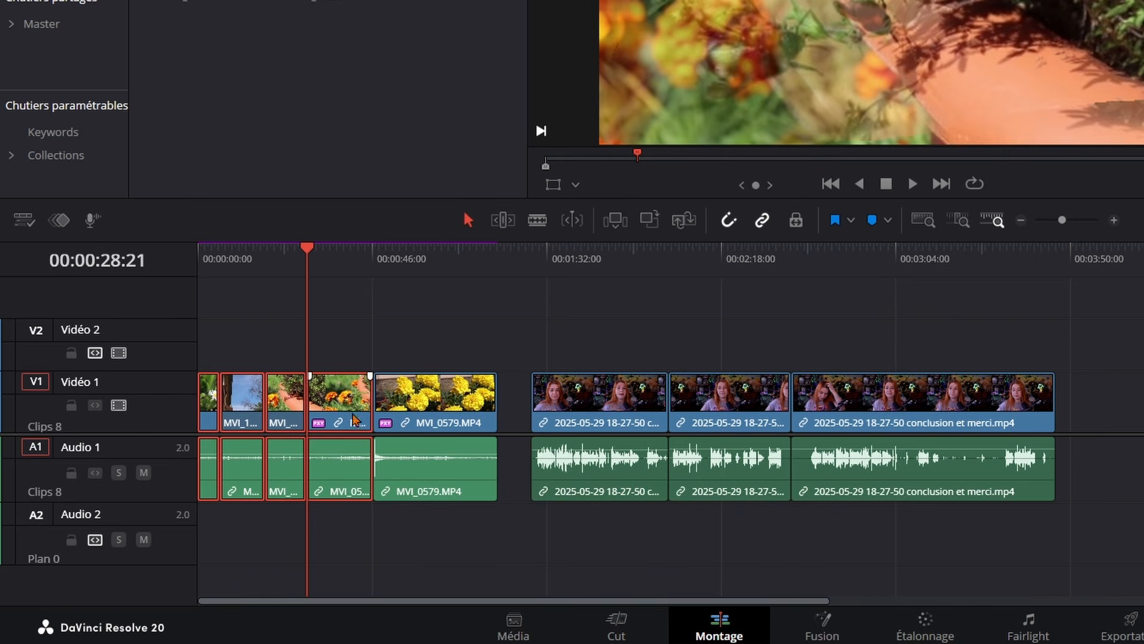
pyautogui.click(349, 359)
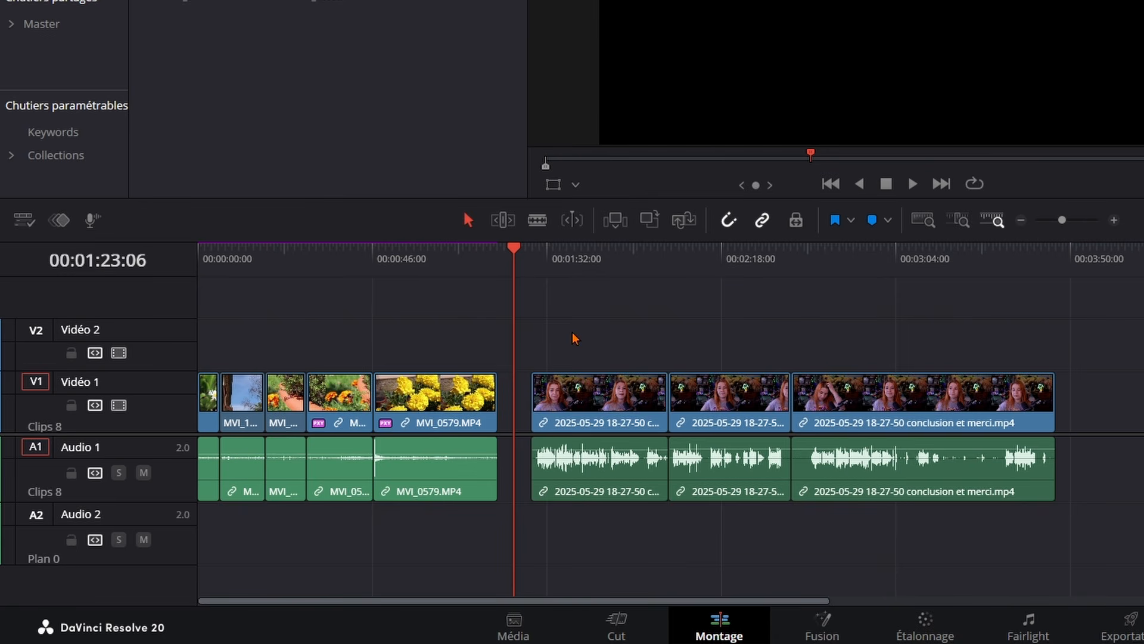
# Select the clips before the playhead at 00:01:23:06, then select those after it instead and move them about 9 seconds later.
pyautogui.hotkey('ctrl', 'y')
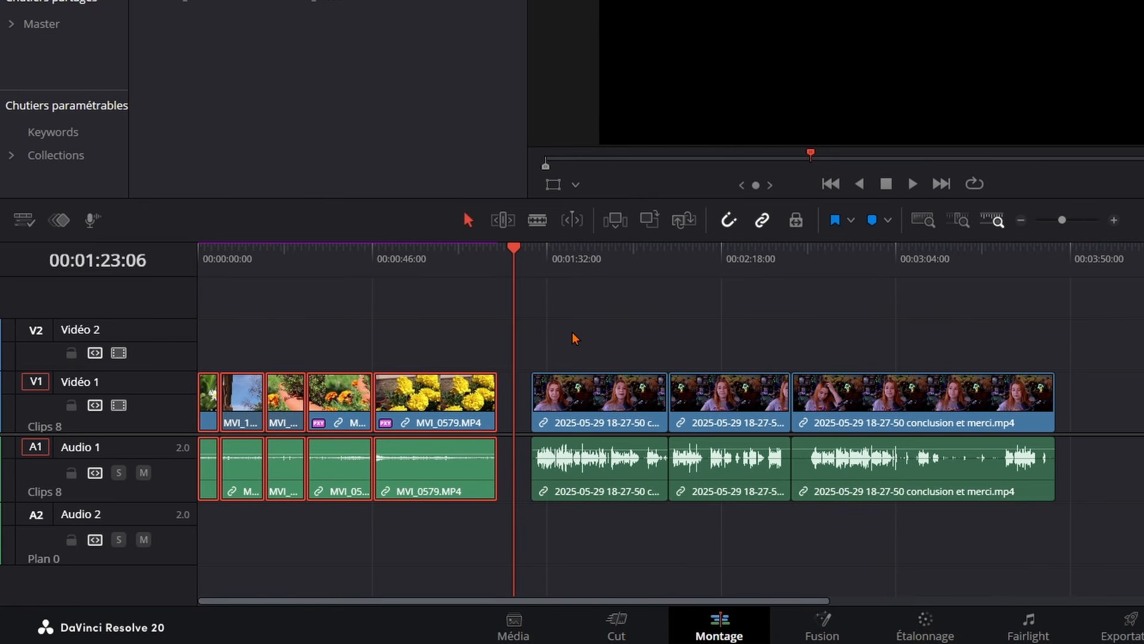
pyautogui.click(563, 358)
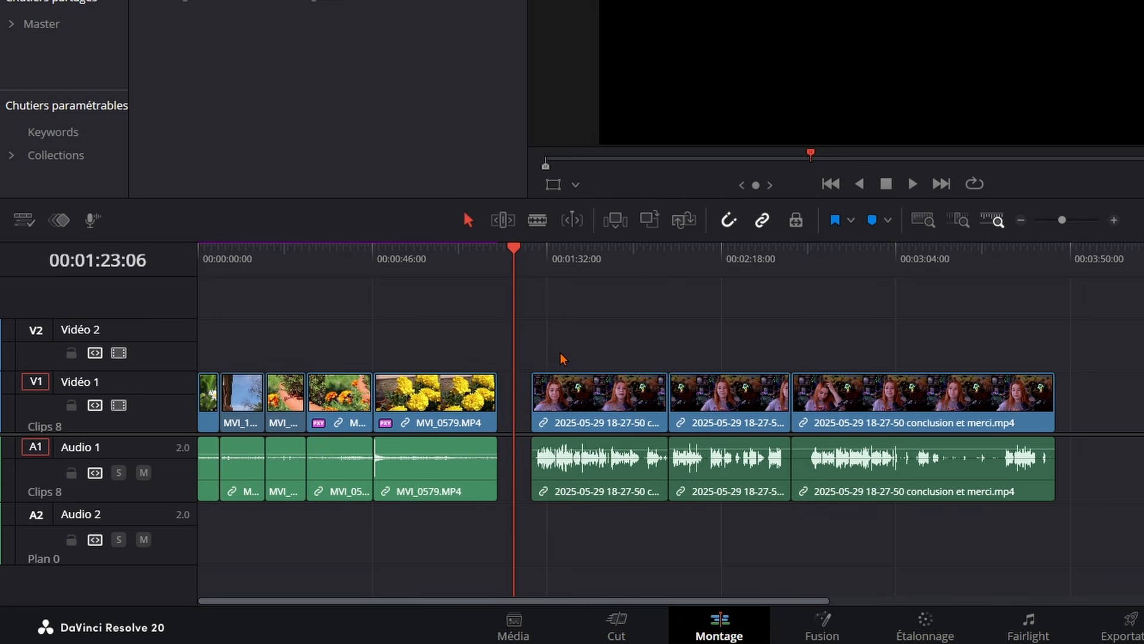
pyautogui.press('y')
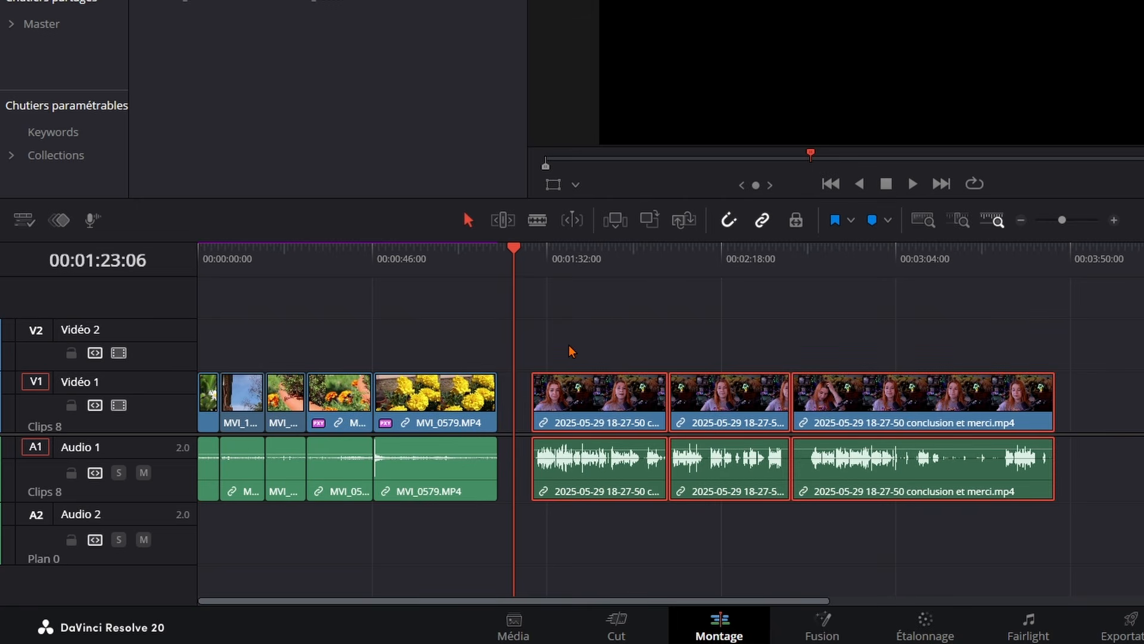
pyautogui.moveTo(660, 410)
pyautogui.mouseDown()
pyautogui.moveTo(737, 410)
pyautogui.moveTo(641, 403)
pyautogui.mouseUp()
pyautogui.click(652, 331)
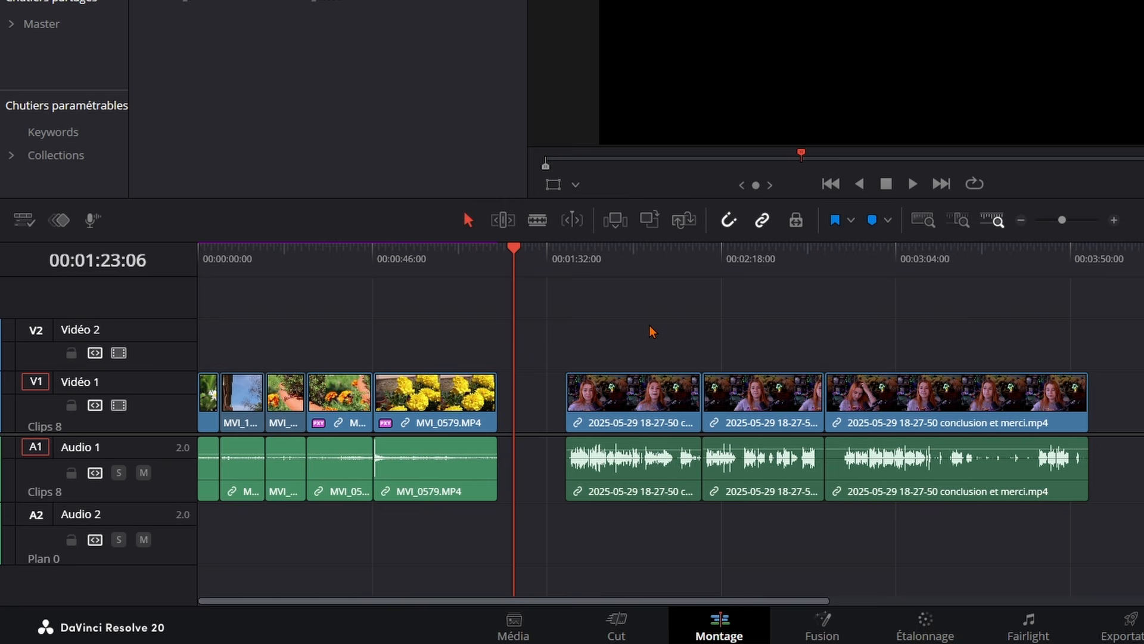
# Select the conclusion clips with a selection box, then select them again forward from the playhead and clear the selection.
pyautogui.moveTo(635, 326); pyautogui.dragTo(968, 399)
pyautogui.click(730, 335)
pyautogui.press('y')
pyautogui.click(730, 335)
# Place the playhead at 00:00:05:23, select every clip after it and move them together about 13 seconds later.
pyautogui.click(222, 257)
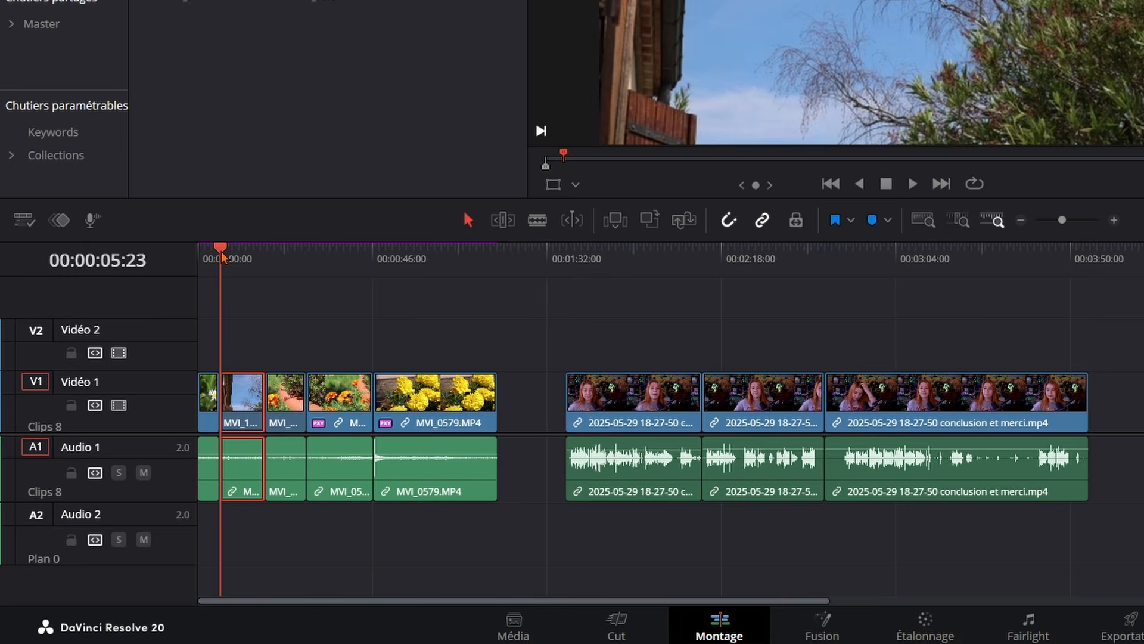
pyautogui.click(252, 335)
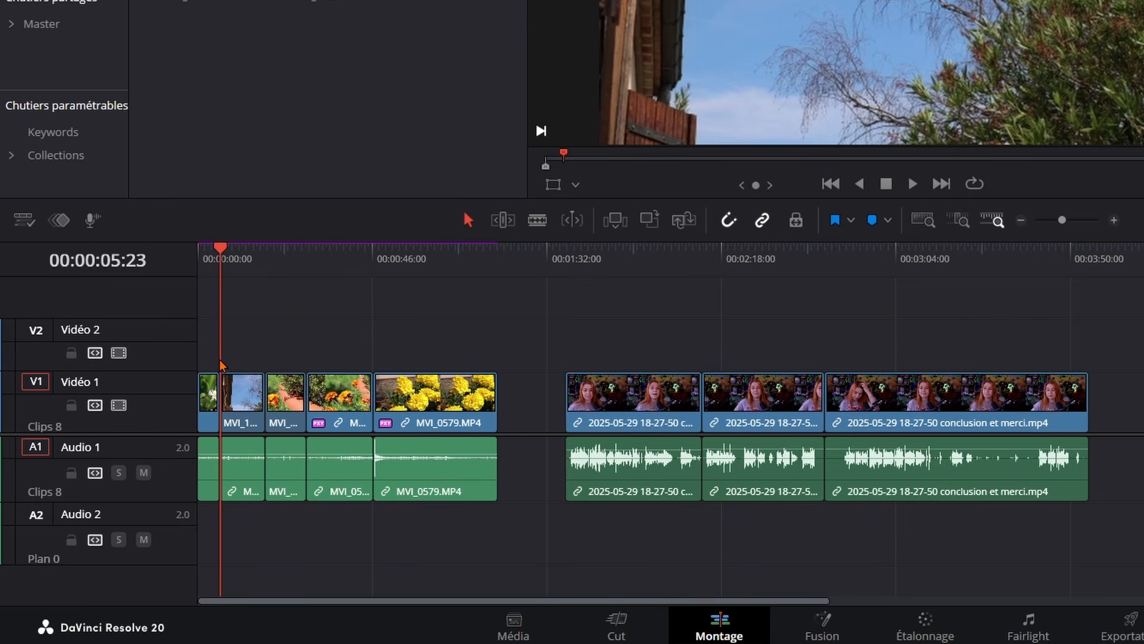
pyautogui.press('y')
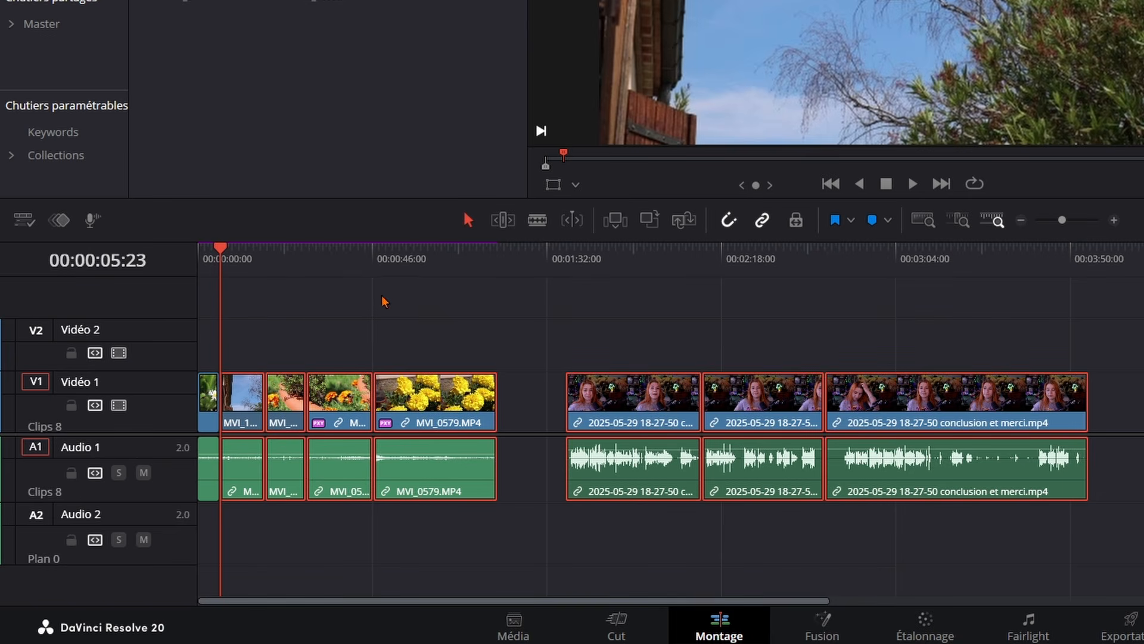
pyautogui.moveTo(463, 398); pyautogui.dragTo(515, 400)
pyautogui.click(483, 326)
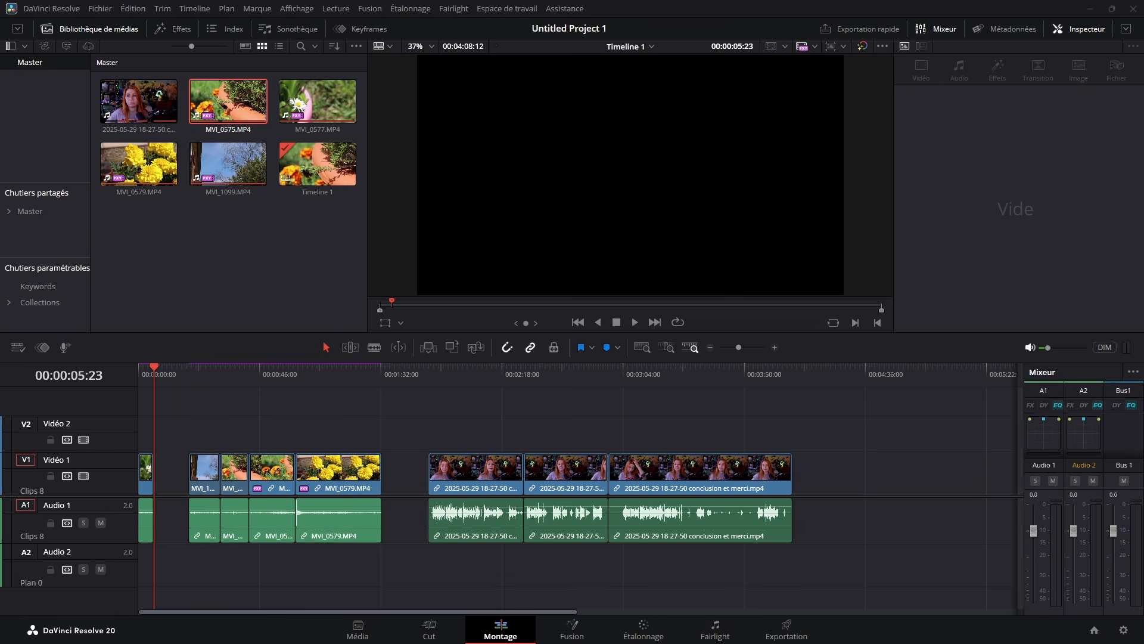
# Look up the Edit shortcuts for swapping clips to the left and right in the keyboard customization, then close it.
pyautogui.click(52, 8)
pyautogui.click(43, 40)
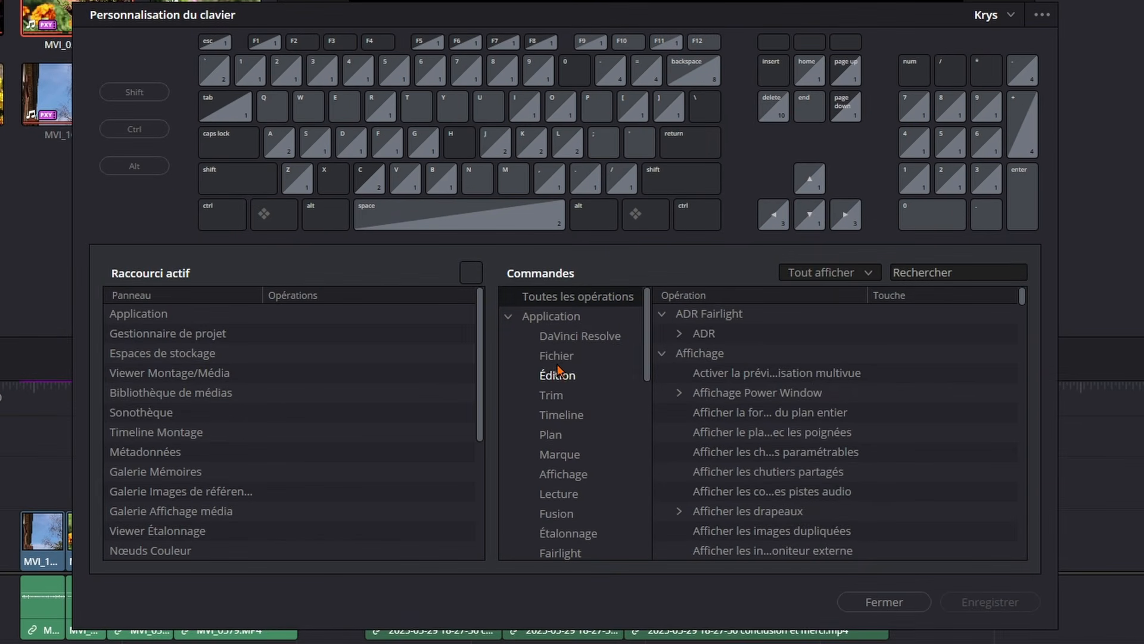
pyautogui.click(558, 360)
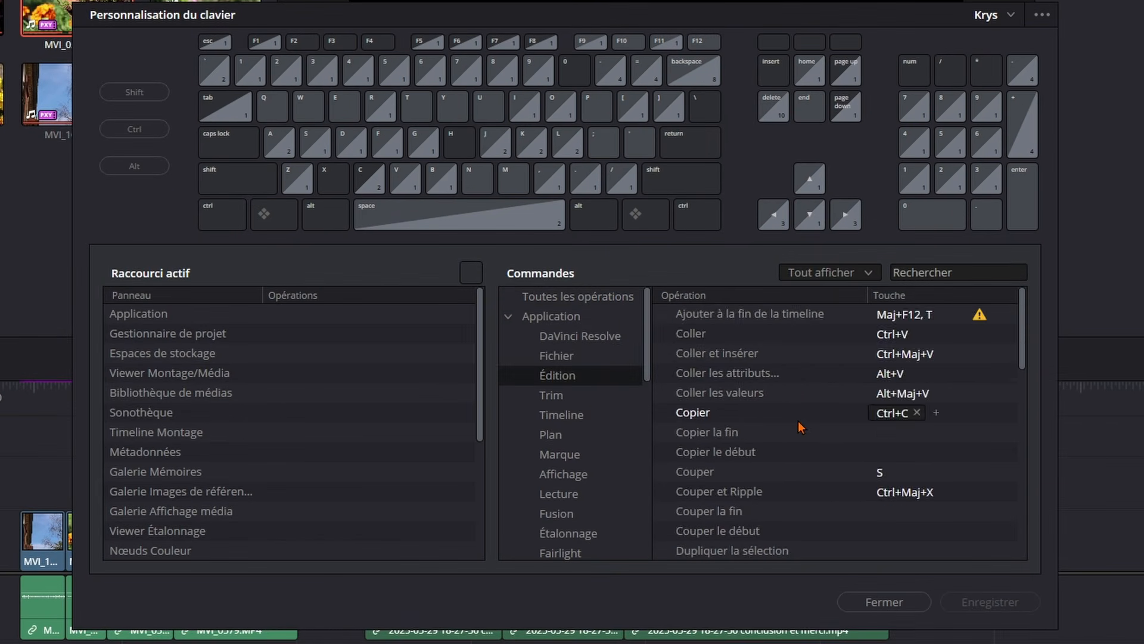
pyautogui.scroll(-10, 834, 429)
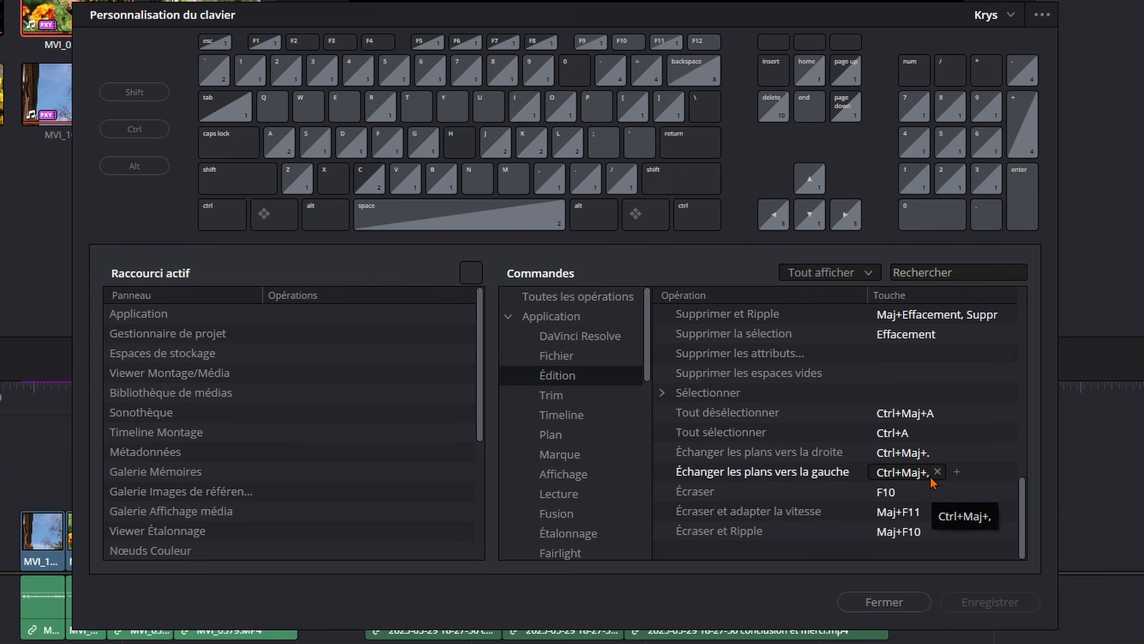
pyautogui.click(883, 602)
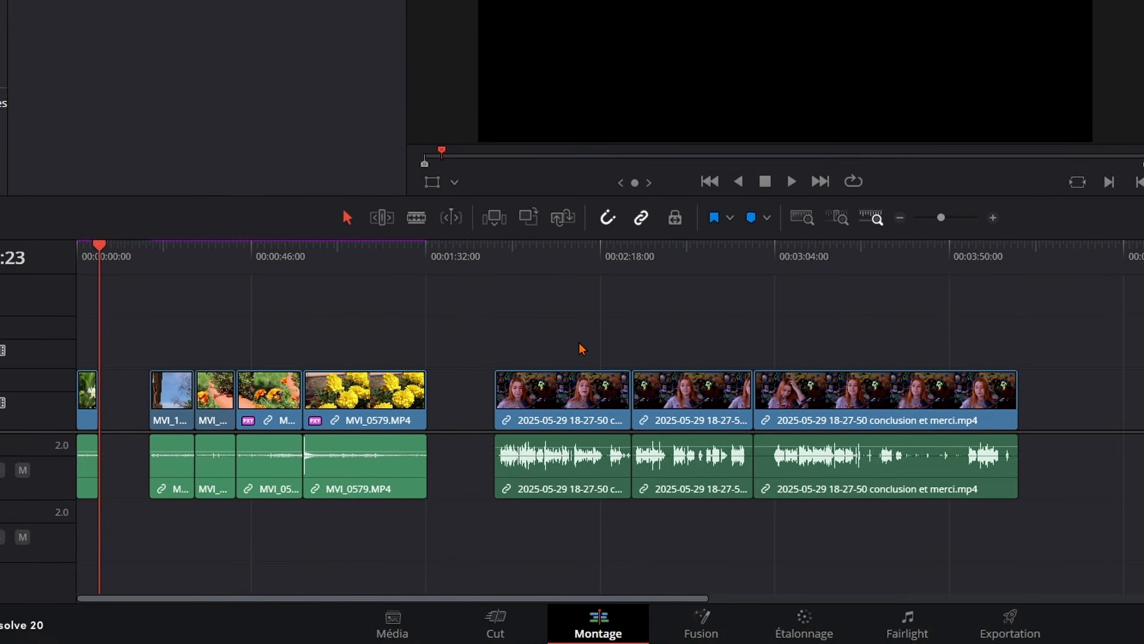
# Select the second of the three conclusion clips and swap it leftward past MVI_0579.MP4 into the flower clips.
pyautogui.click(704, 395)
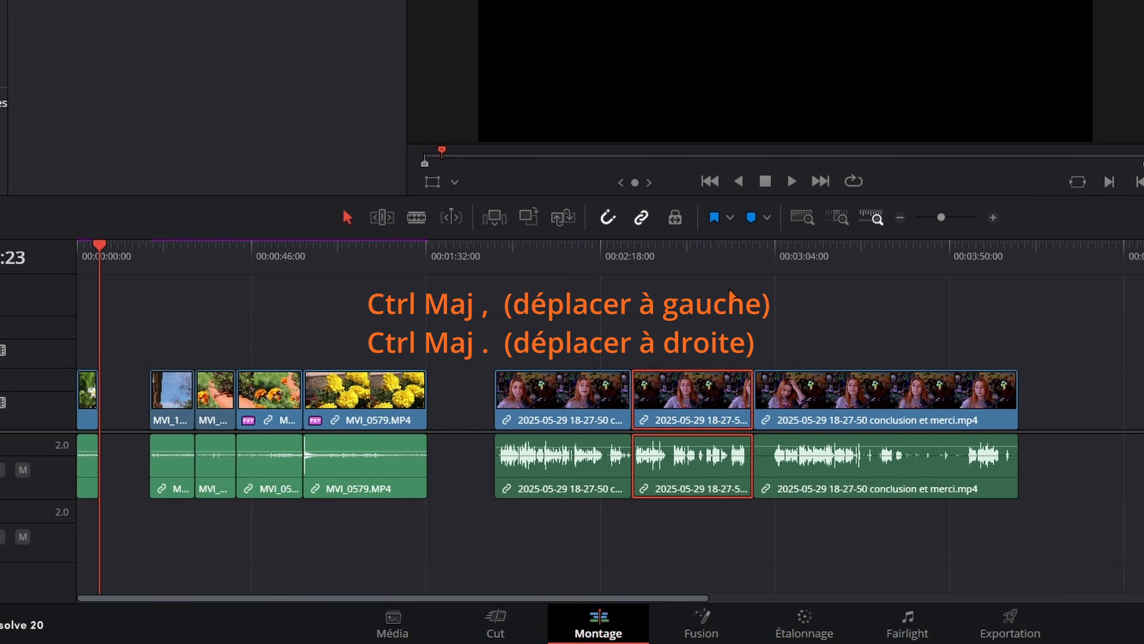
pyautogui.hotkey('ctrl', 'shift', ',')
pyautogui.hotkey('ctrl', 'shift', ',')
pyautogui.hotkey('ctrl', 'shift', ',')
pyautogui.hotkey('ctrl', 'shift', ',')
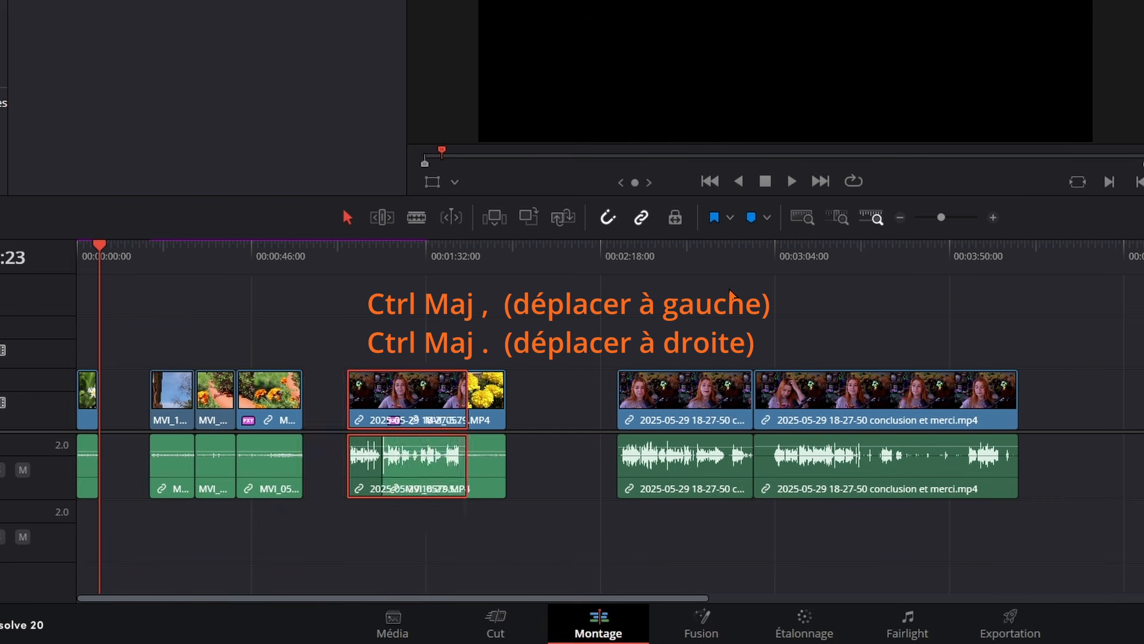
pyautogui.hotkey('ctrl', 'shift', ',')
pyautogui.hotkey('ctrl', 'shift', ',')
# Swap the selected conclusion clip rightward along the timeline, then leftward again until it sits directly before MVI_0579.MP4.
pyautogui.hotkey('ctrl', 'shift', '.')
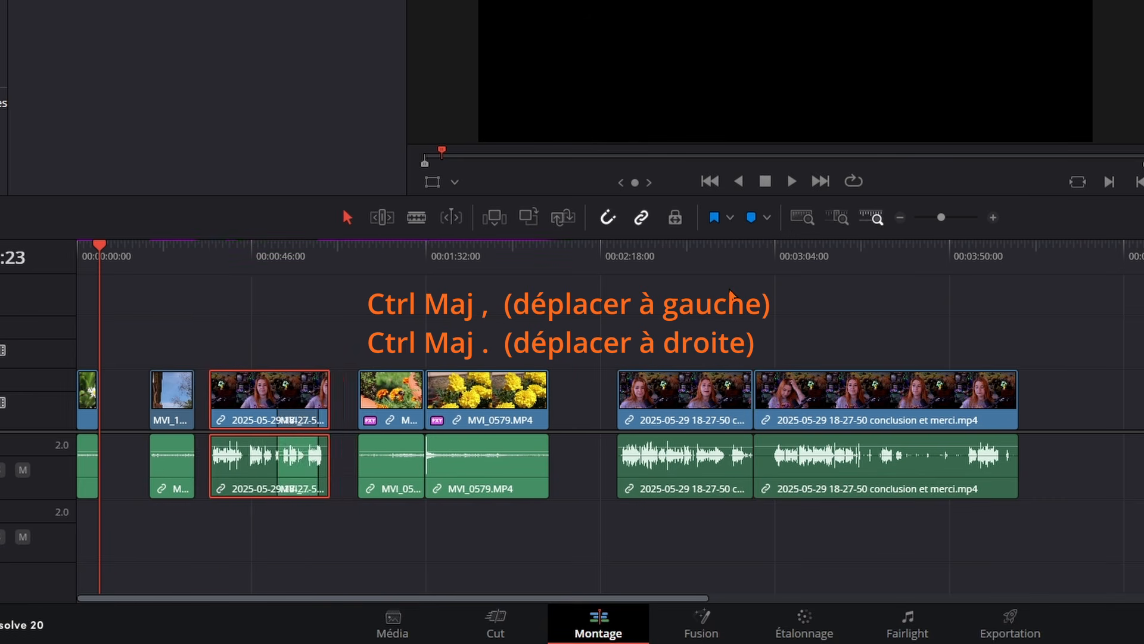
pyautogui.hotkey('ctrl', 'shift', '.')
pyautogui.hotkey('ctrl', 'shift', '.')
pyautogui.hotkey('ctrl', 'shift', '.')
pyautogui.hotkey('ctrl', 'shift', '.')
pyautogui.hotkey('ctrl', 'shift', '.')
pyautogui.hotkey('ctrl', 'shift', '.')
pyautogui.hotkey('ctrl', 'shift', ',')
pyautogui.hotkey('ctrl', 'shift', ',')
pyautogui.hotkey('ctrl', 'shift', ',')
pyautogui.hotkey('ctrl', 'shift', ',')
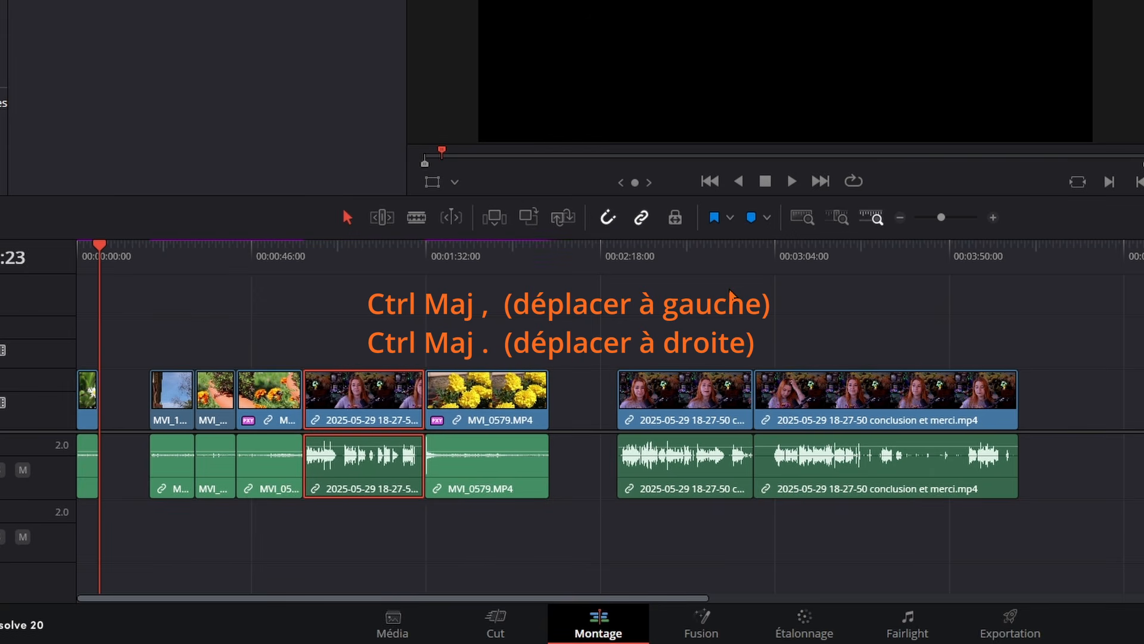
# Swap the conclusion clip farther left past its neighbours, then back and forth until it is again directly before MVI_0579.MP4.
pyautogui.hotkey('ctrl', 'shift', ',')
pyautogui.hotkey('ctrl', 'shift', ',')
pyautogui.hotkey('ctrl', 'shift', ',')
pyautogui.hotkey('ctrl', 'shift', ',')
pyautogui.hotkey('ctrl', 'shift', '.')
pyautogui.hotkey('ctrl', 'shift', '.')
pyautogui.hotkey('ctrl', 'shift', '.')
pyautogui.hotkey('ctrl', 'shift', '.')
pyautogui.hotkey('ctrl', 'shift', '.')
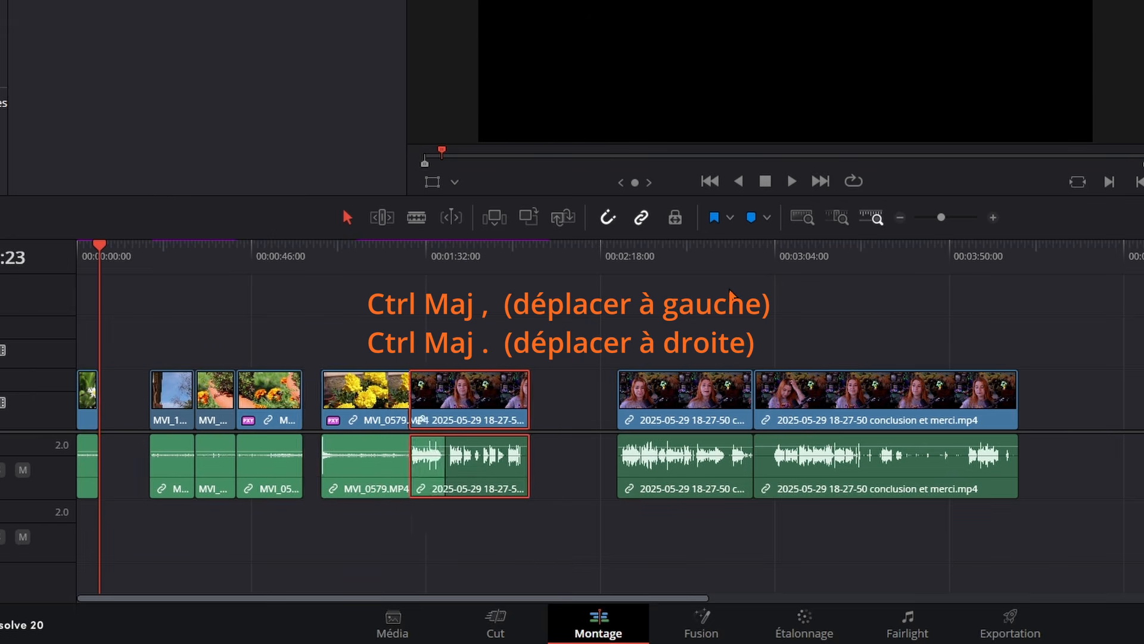
pyautogui.hotkey('ctrl', 'shift', ',')
pyautogui.click(352, 390)
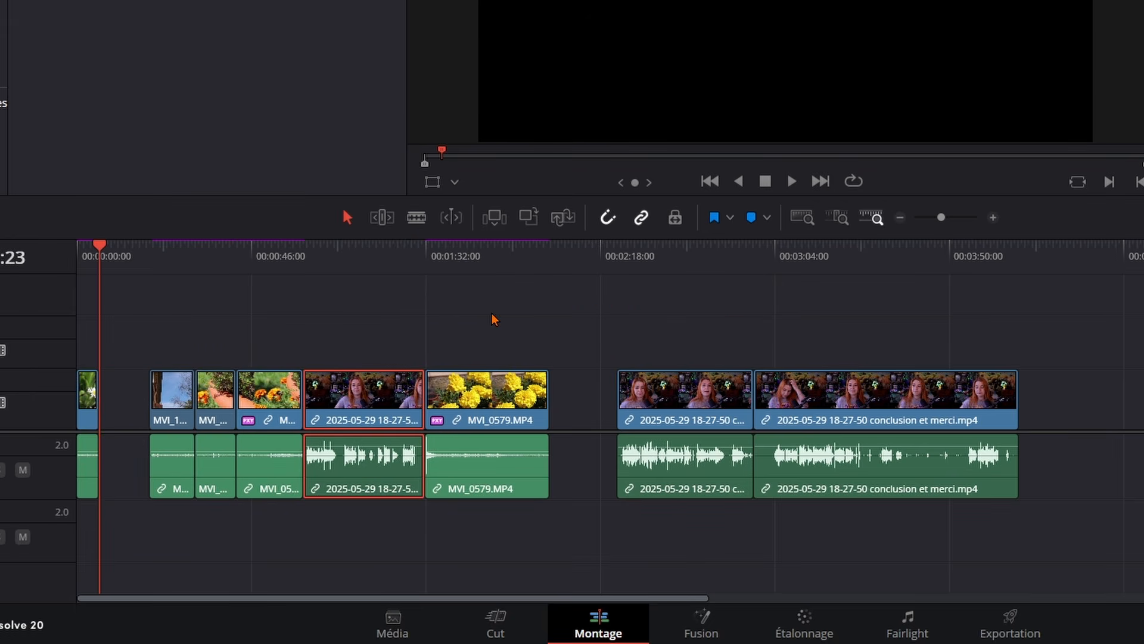
# Swap the conclusion clip rightward past MVI_0579.MP4 and place it first among the three conclusion clips.
pyautogui.hotkey('ctrl', 'shift', '.')
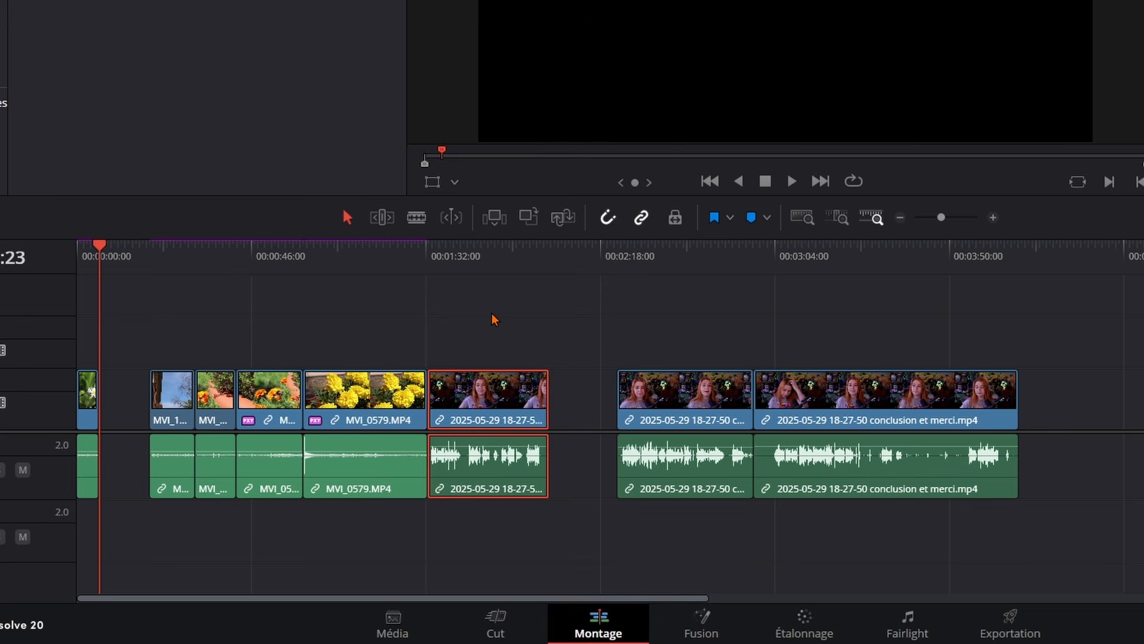
pyautogui.hotkey('ctrl', 'shift', '.')
pyautogui.hotkey('ctrl', 'shift', '.')
pyautogui.hotkey('ctrl', 'shift', ',')
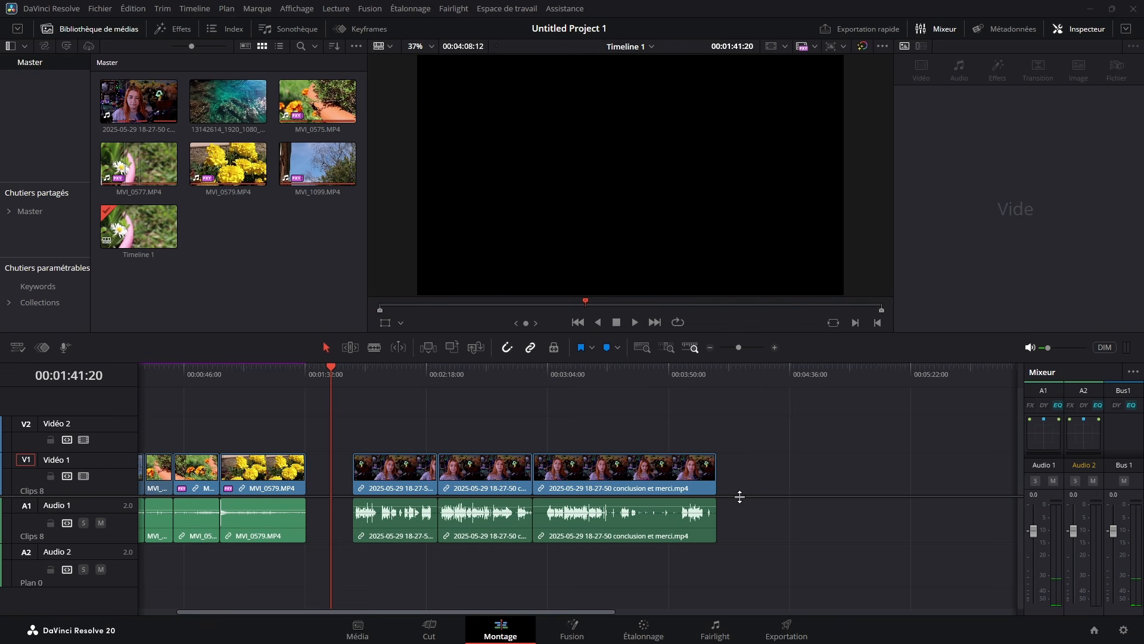
# Look up which commands the I, O and P keys trigger in the keyboard customization window, and close it.
pyautogui.hotkey('ctrl', 'alt', 'k')
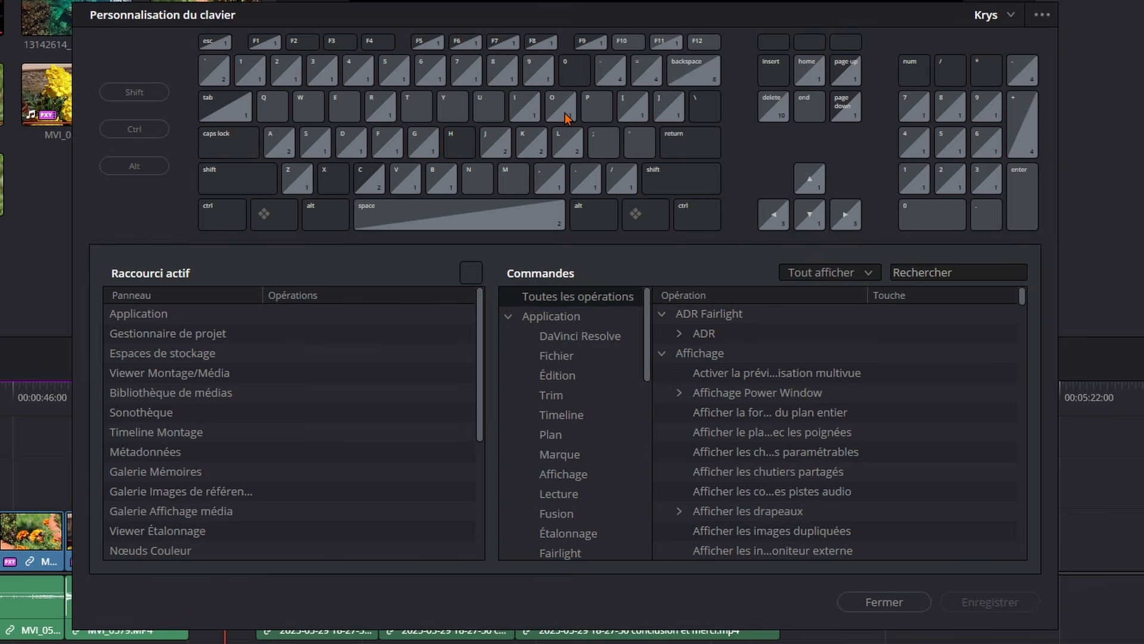
pyautogui.click(520, 113)
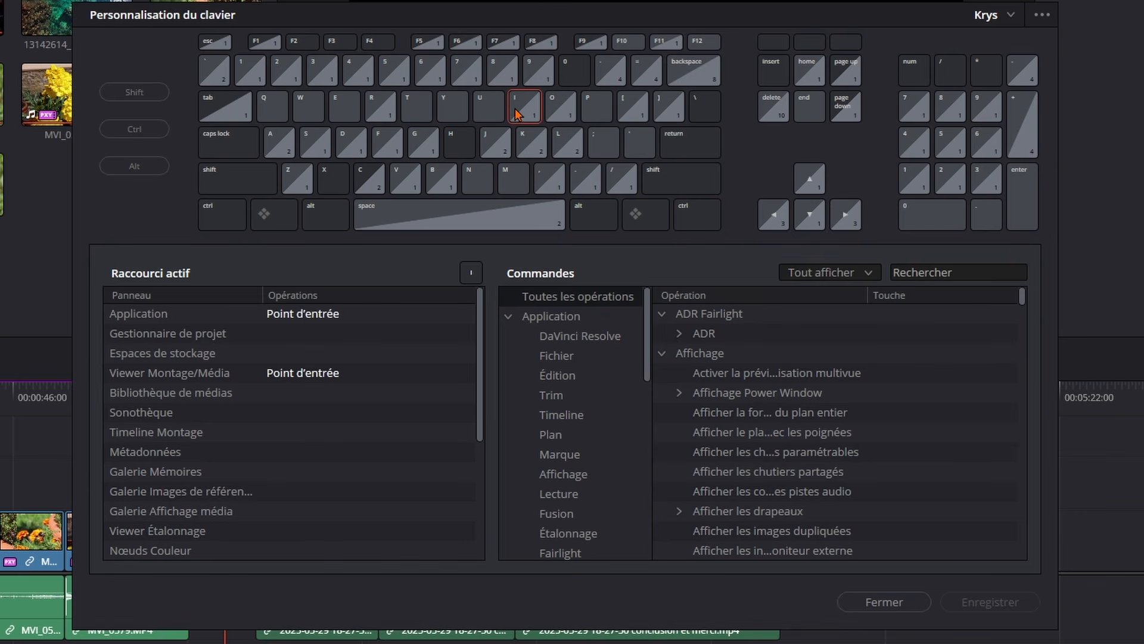
pyautogui.press('o')
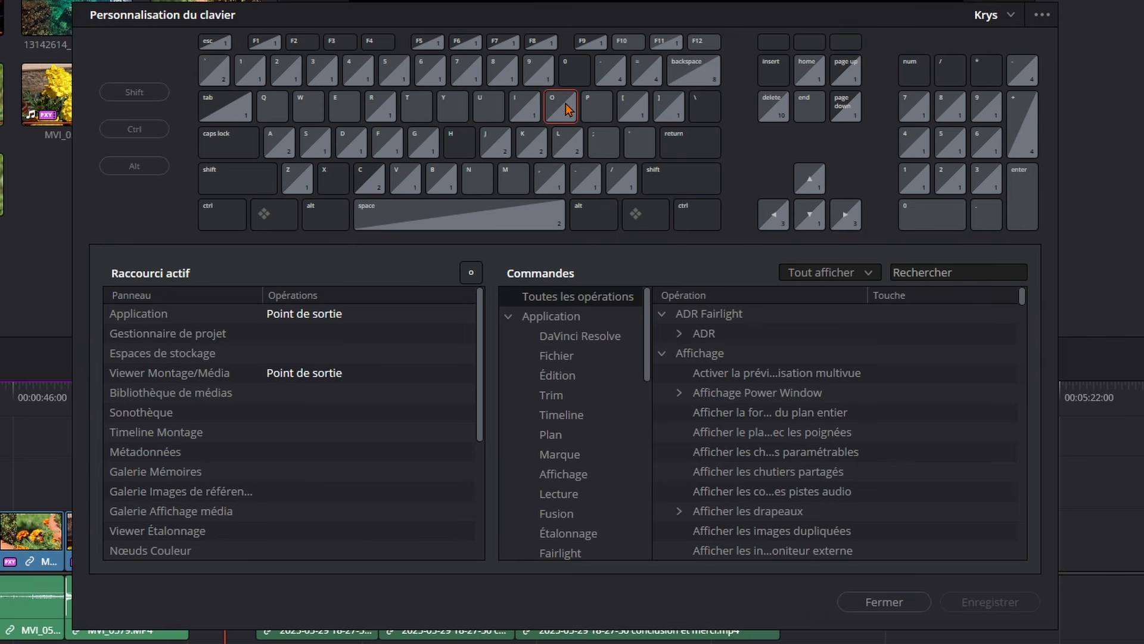
pyautogui.press('p')
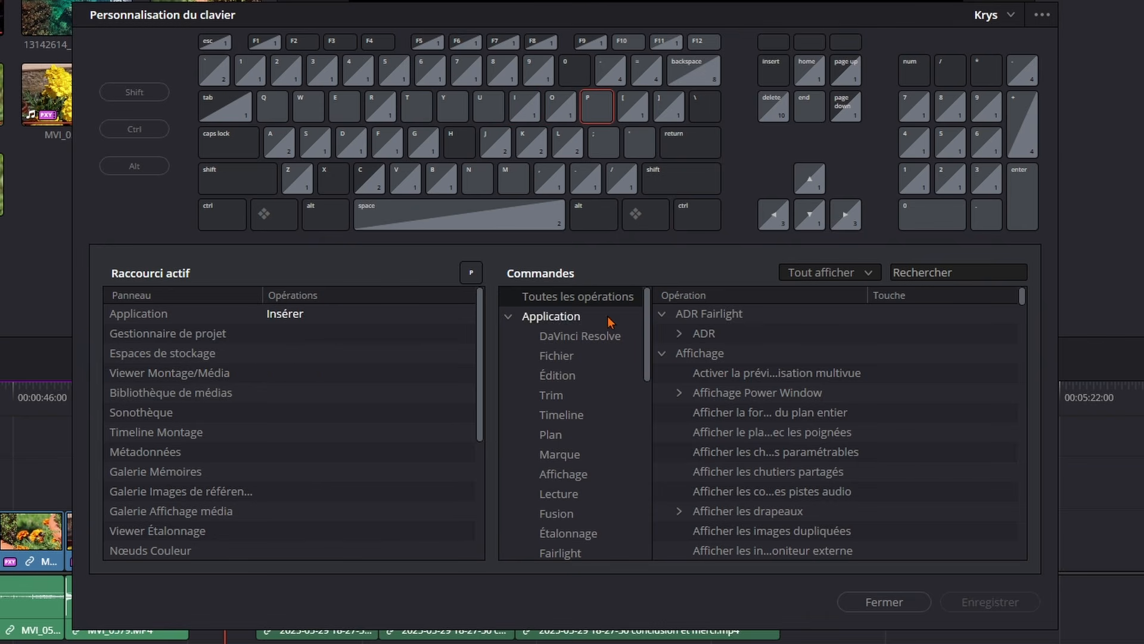
pyautogui.click(864, 603)
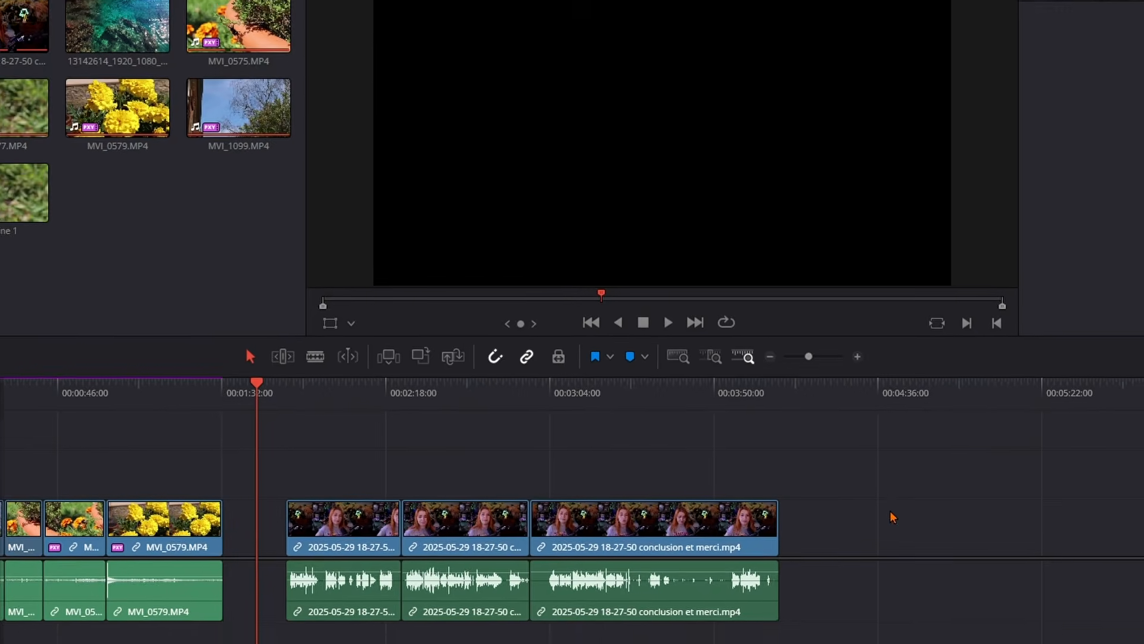
# Load the ocean clip 13142614_1920_1080 into the viewer and set an in point shortly after its start.
pyautogui.click(167, 41)
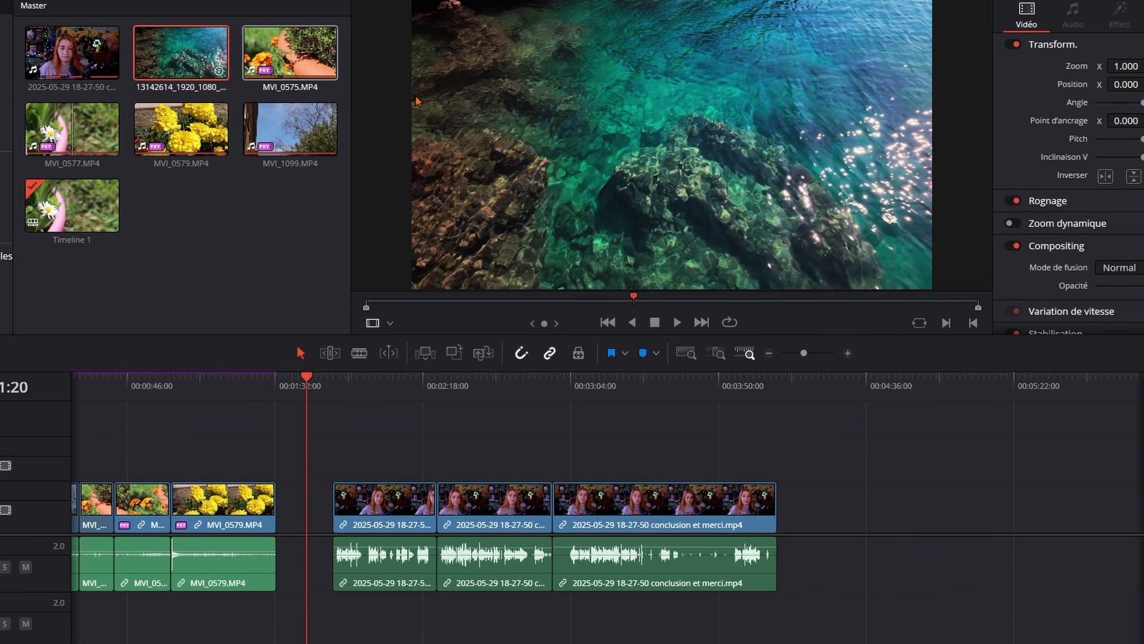
pyautogui.press('space')
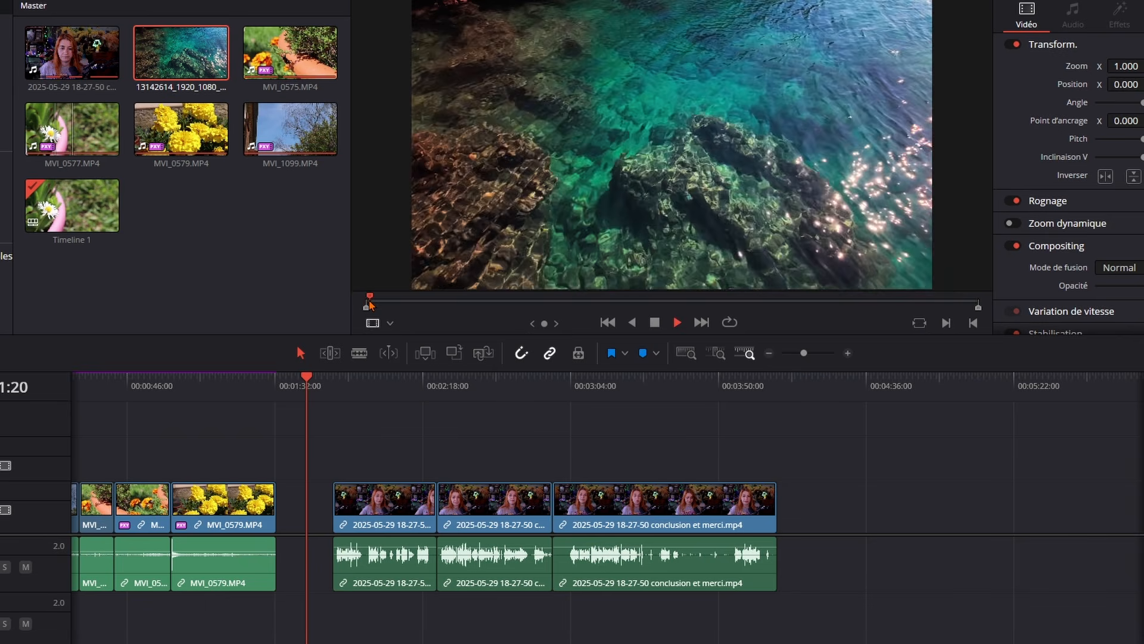
pyautogui.press('space')
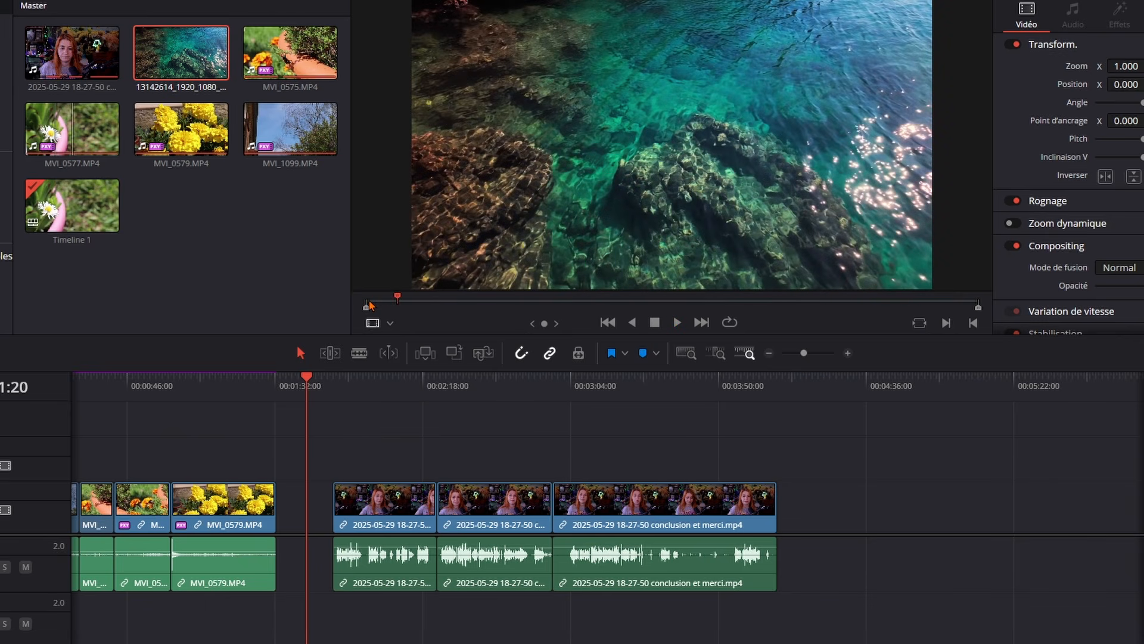
pyautogui.press('i')
pyautogui.press('space')
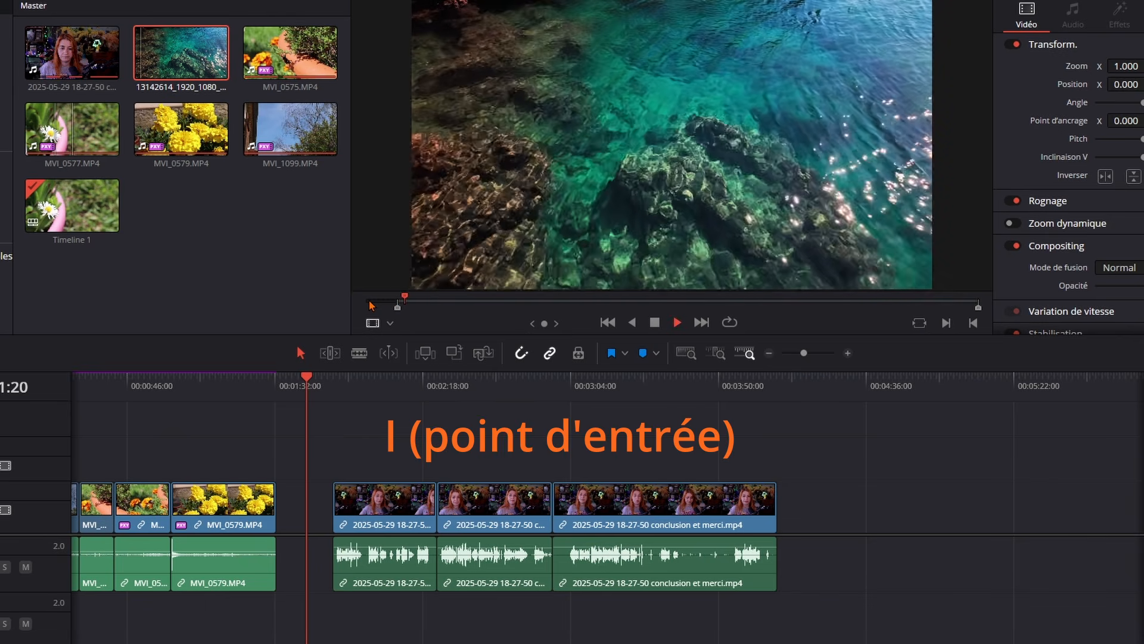
# Set an out point partway through the ocean clip and insert the marked range at the playhead at 00:01:41:20.
pyautogui.press('space')
pyautogui.moveTo(515, 301); pyautogui.dragTo(607, 300)
pyautogui.press('space')
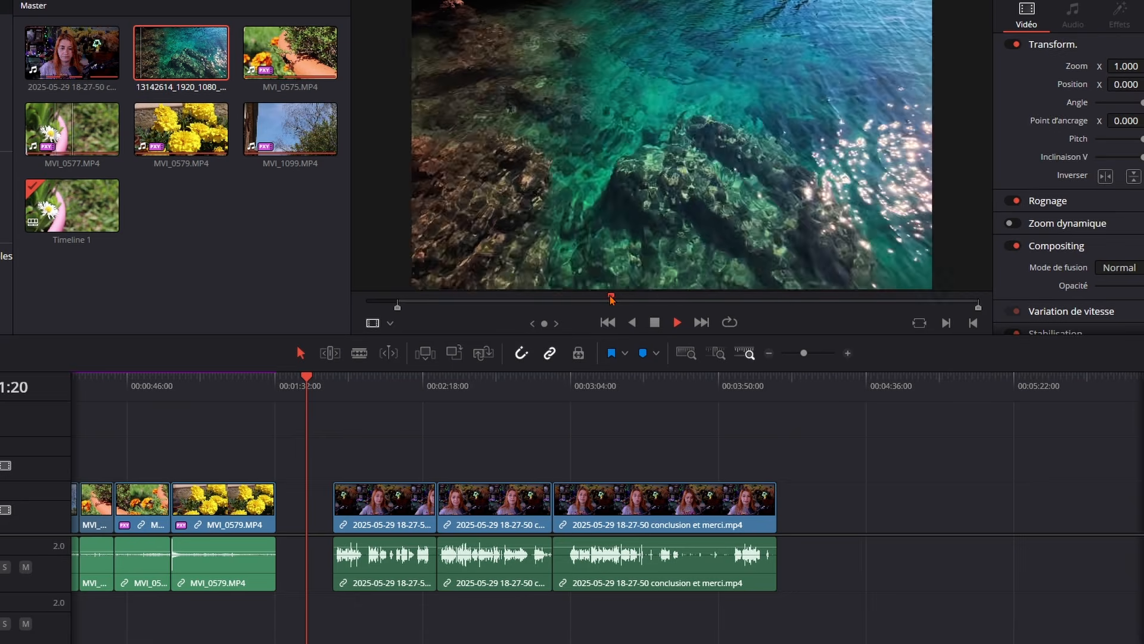
pyautogui.press('space')
pyautogui.press('o')
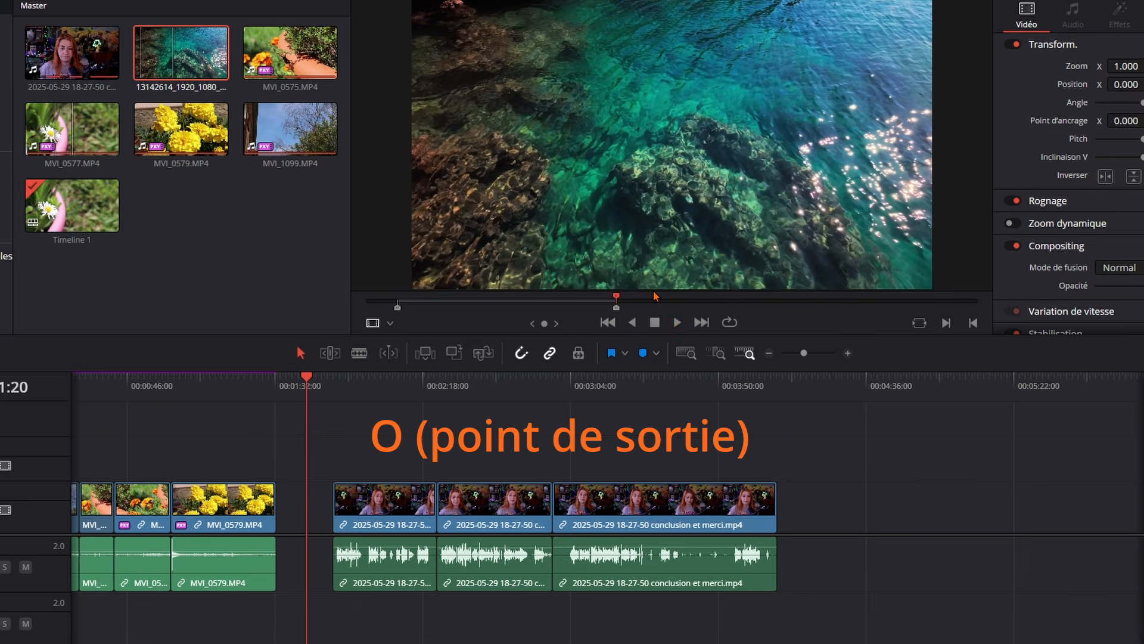
pyautogui.press('p')
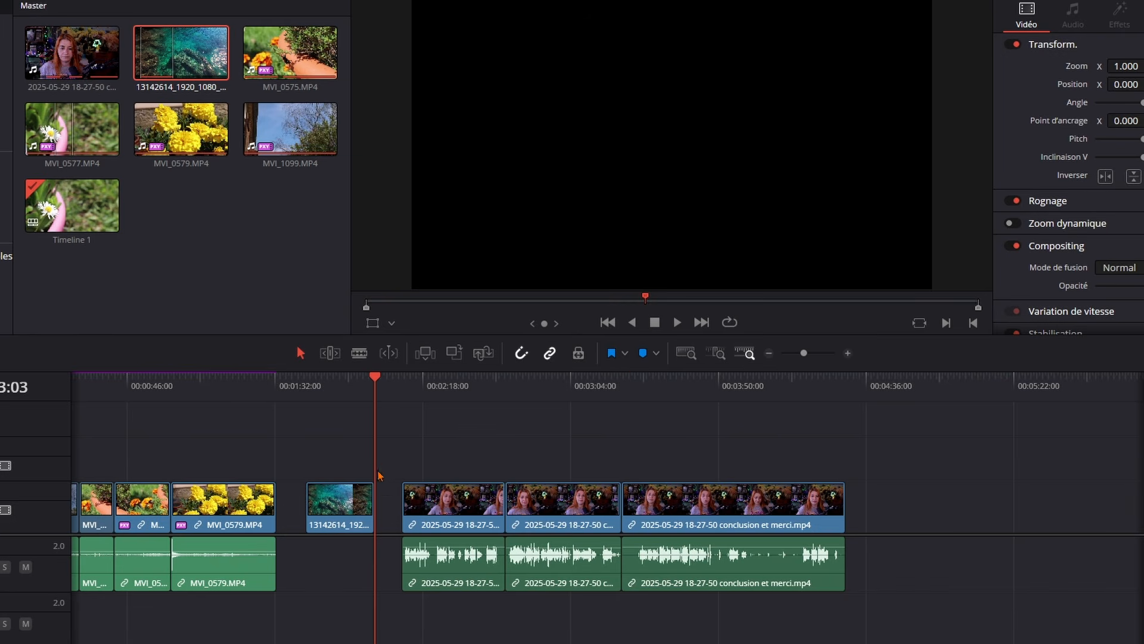
# Move the playhead past the last conclusion clip and delete the inserted ocean clip, leaving its gap.
pyautogui.moveTo(371, 379); pyautogui.dragTo(870, 417)
pyautogui.click(804, 427)
pyautogui.click(343, 509)
pyautogui.press('Delete')
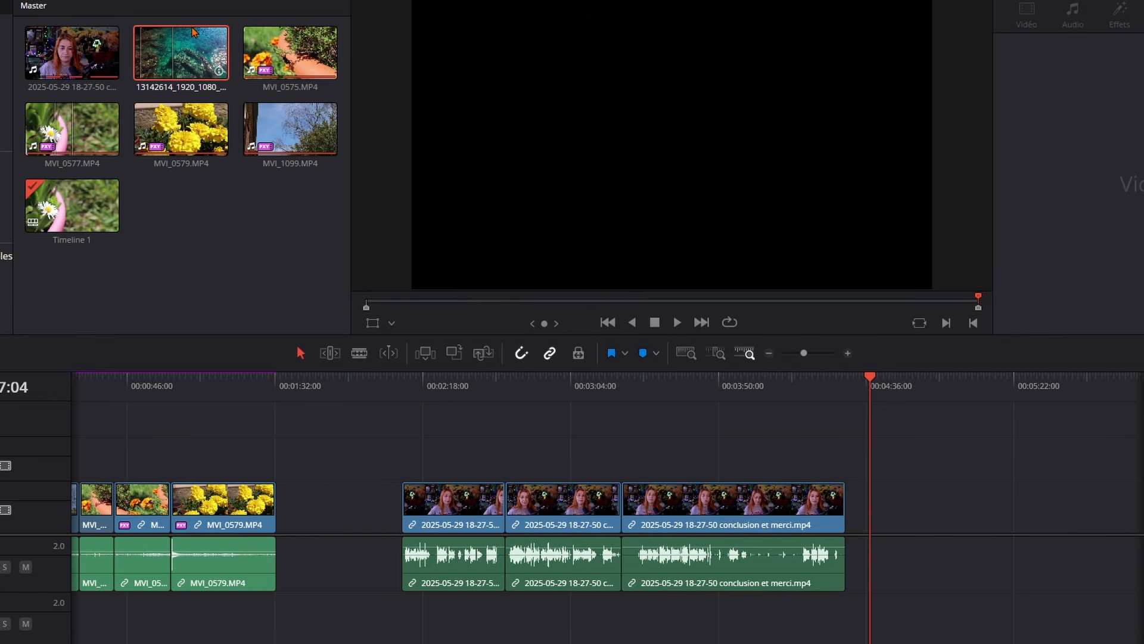
# Append the marked range of the ocean clip after the last conclusion clip, and delete it again.
pyautogui.doubleClick(195, 55)
pyautogui.click(447, 305)
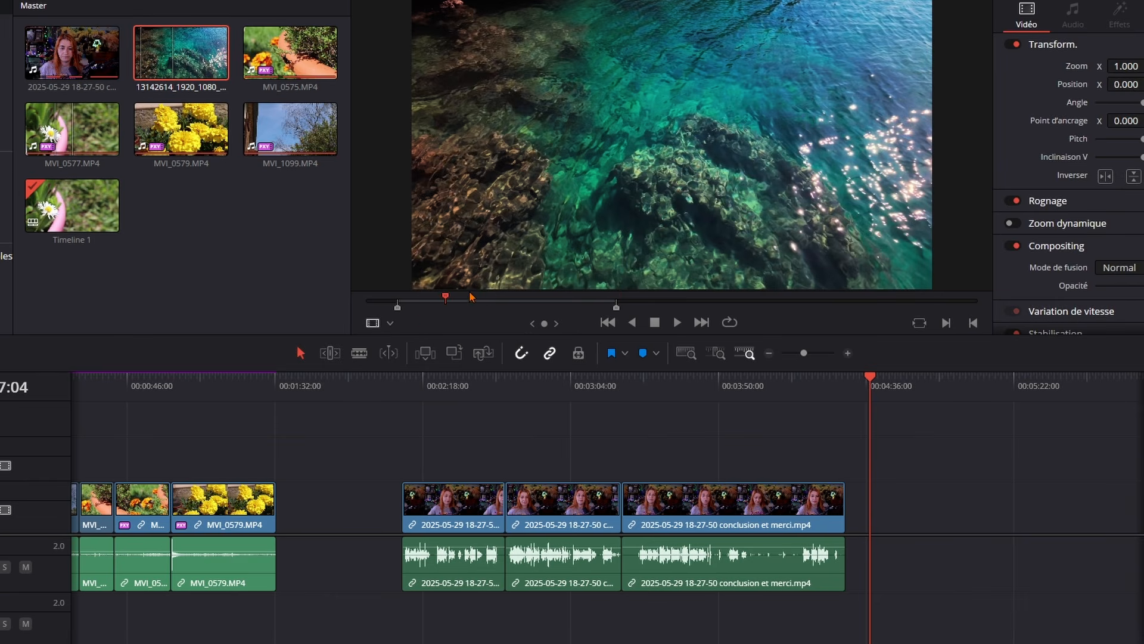
pyautogui.press('F9')
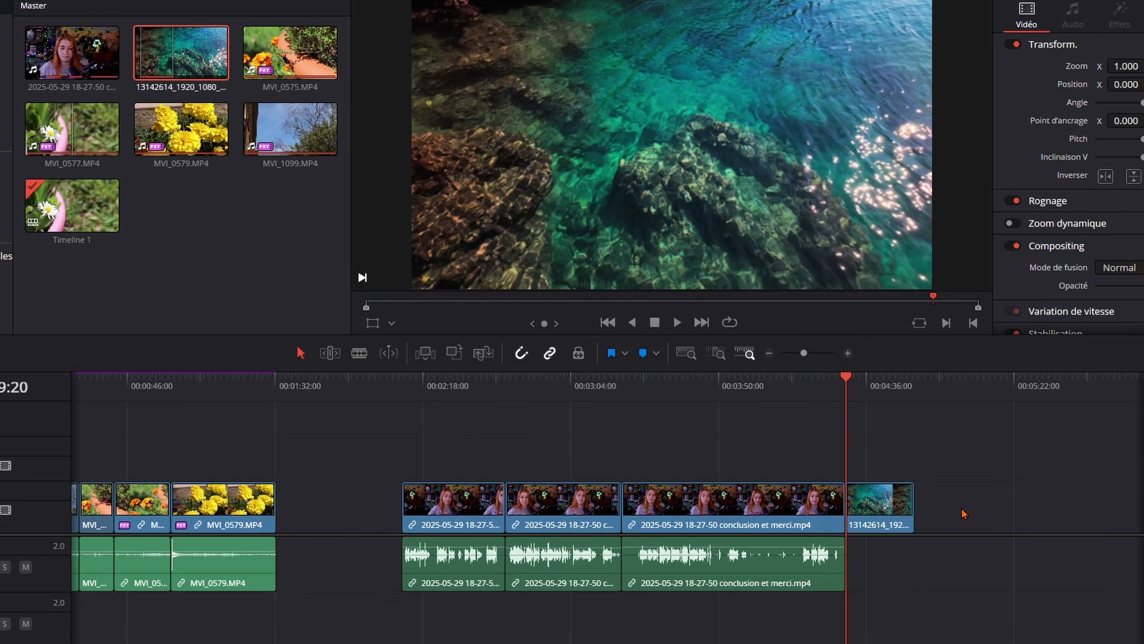
pyautogui.click(868, 501)
pyautogui.press('Delete')
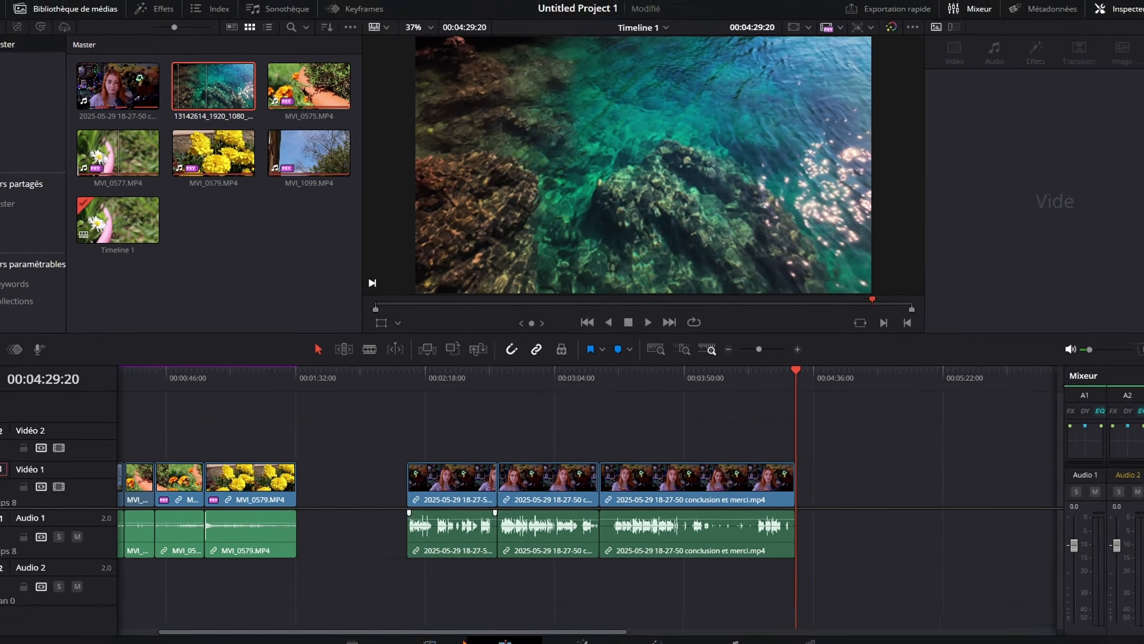
# Switch to the Cut page and move the playhead back to shortly before the end of the timeline.
pyautogui.hotkey('shift', '3')
pyautogui.click(1135, 257)
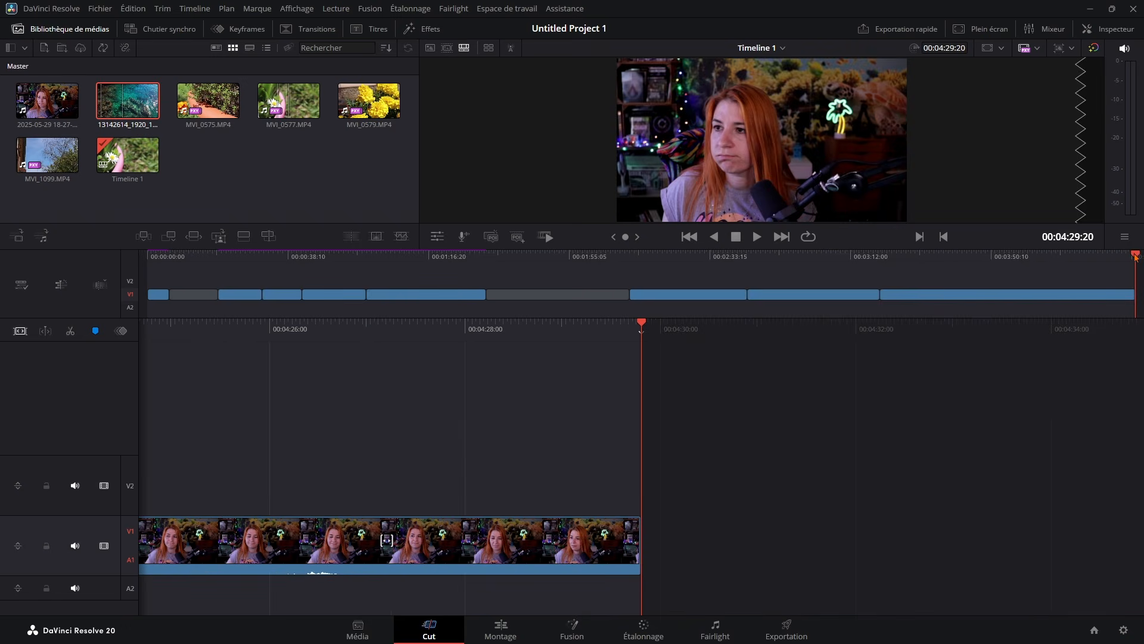
pyautogui.moveTo(1135, 256); pyautogui.dragTo(1107, 255)
pyautogui.moveTo(1113, 251); pyautogui.dragTo(1124, 252)
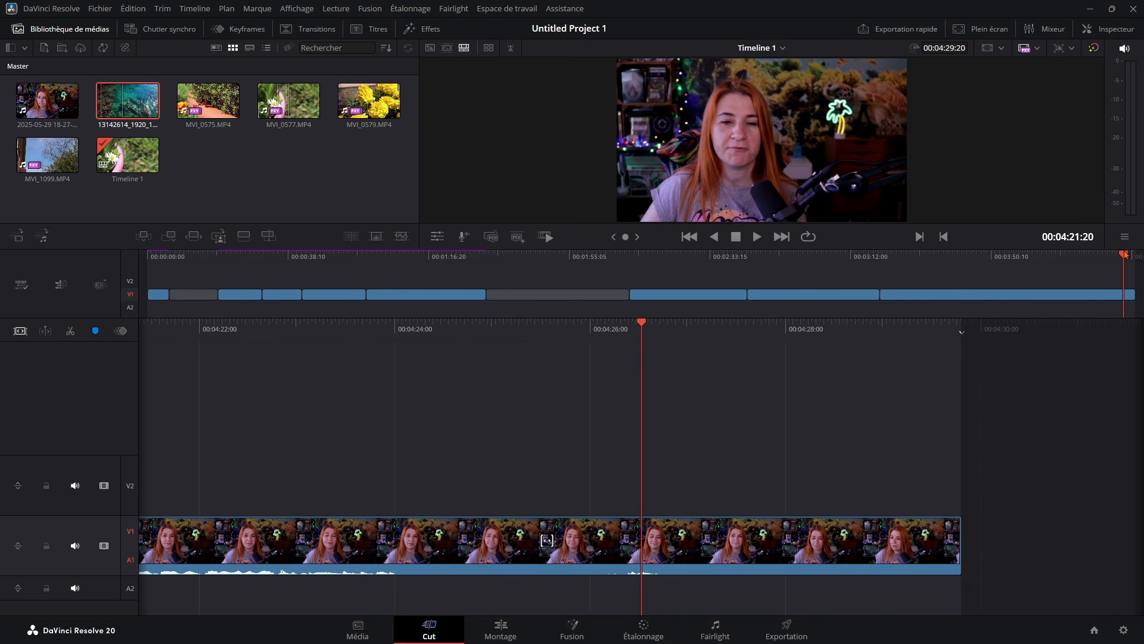
# Mark the ocean clip from 00:00:06:12 to 00:00:27:02 and append that range to the end of the timeline.
pyautogui.doubleClick(127, 96)
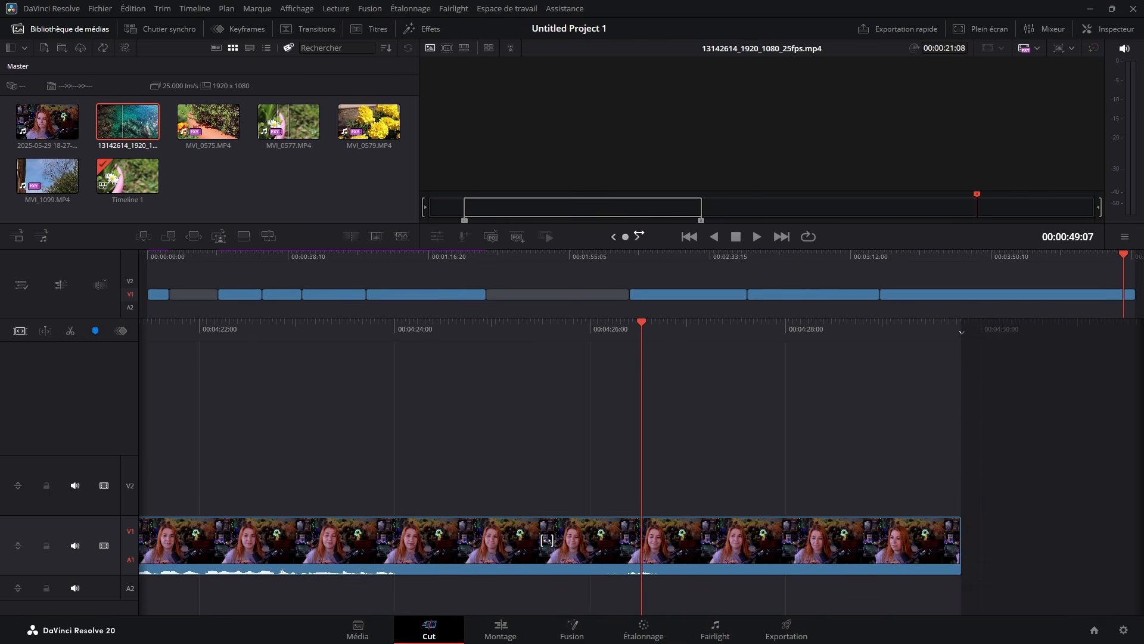
pyautogui.click(479, 209)
pyautogui.moveTo(481, 213); pyautogui.dragTo(502, 198)
pyautogui.press('i')
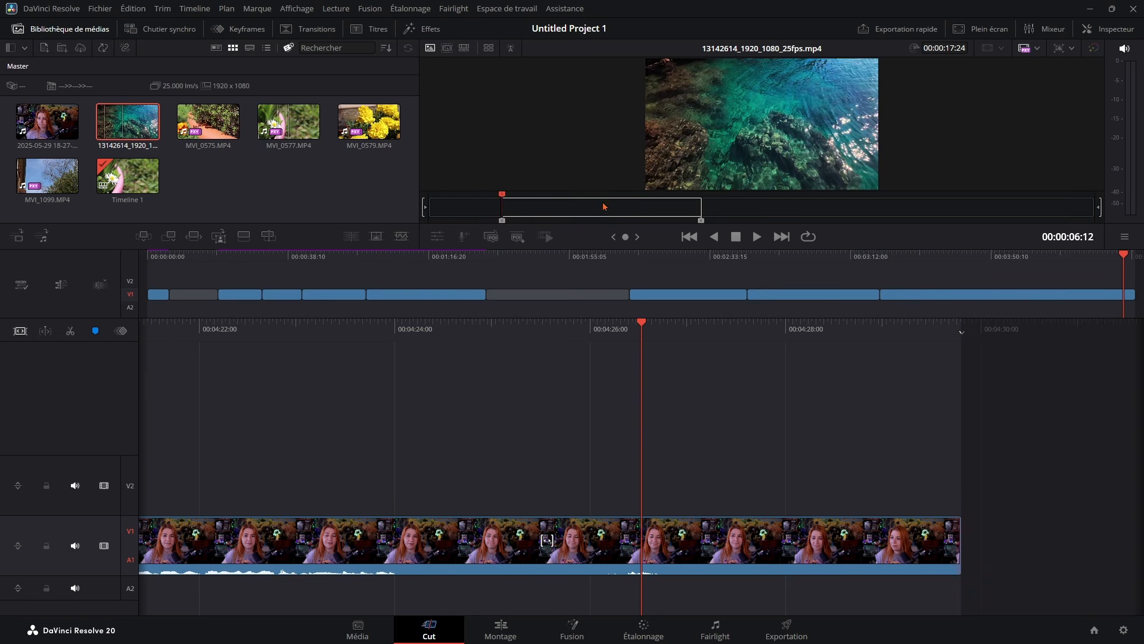
pyautogui.press('o')
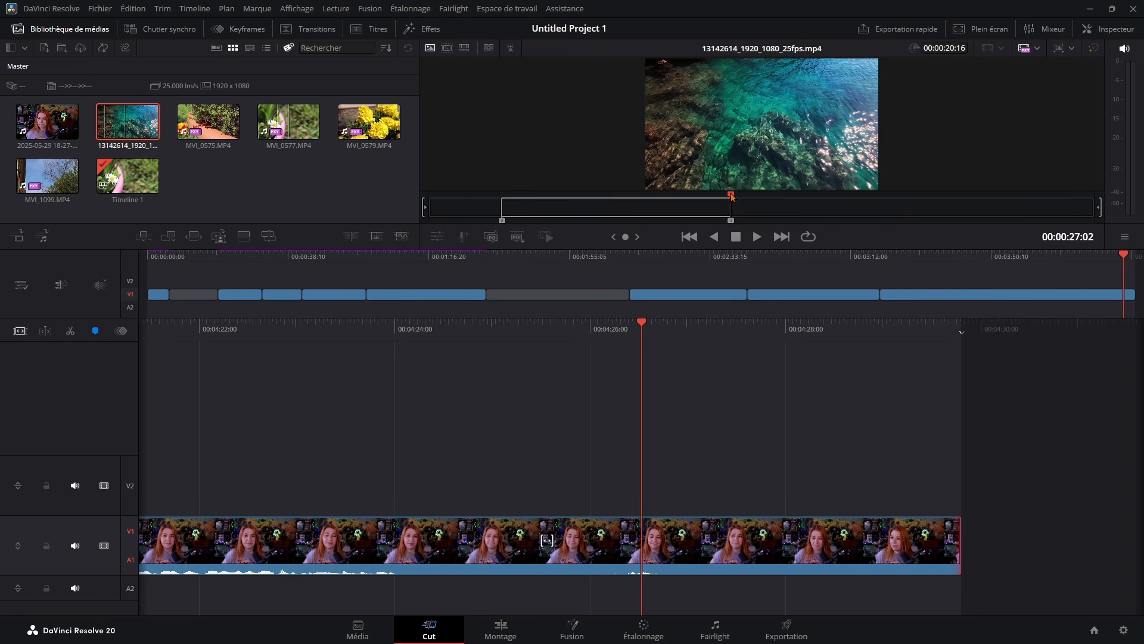
pyautogui.hotkey('shift', 'F12')
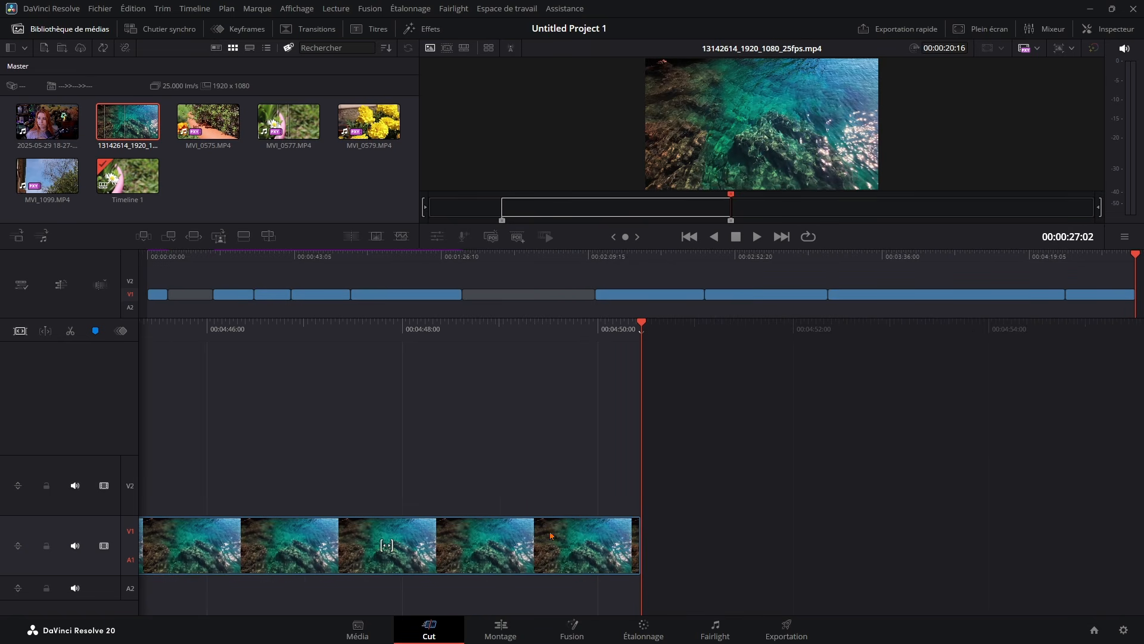
# Check the appended ocean clip on the Montage page and return to the Cut page.
pyautogui.click(501, 630)
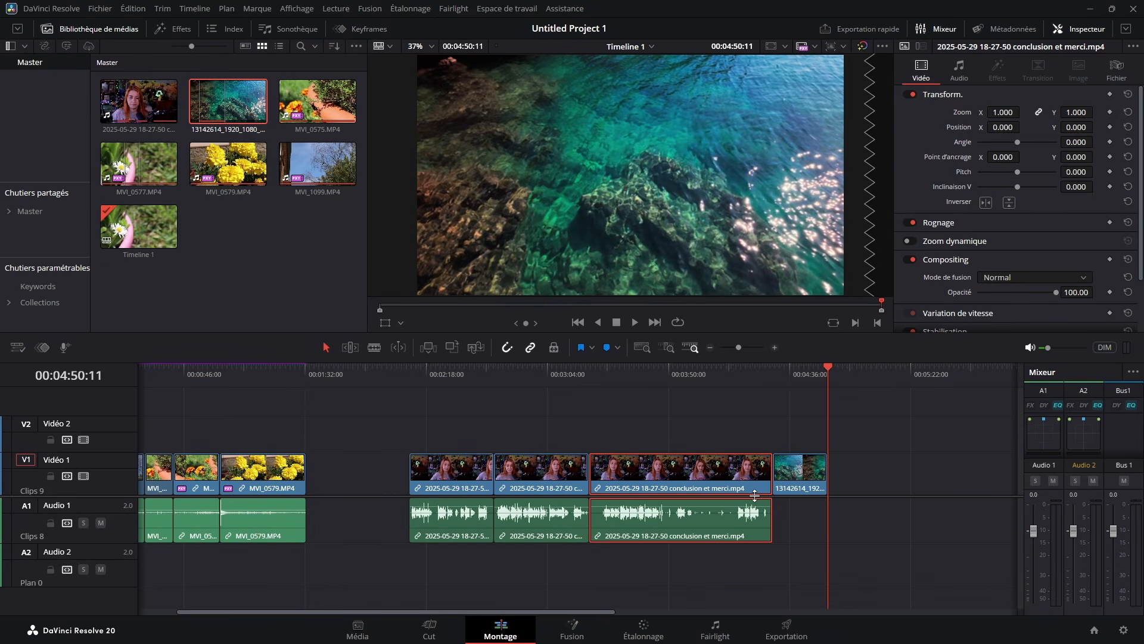
pyautogui.click(429, 629)
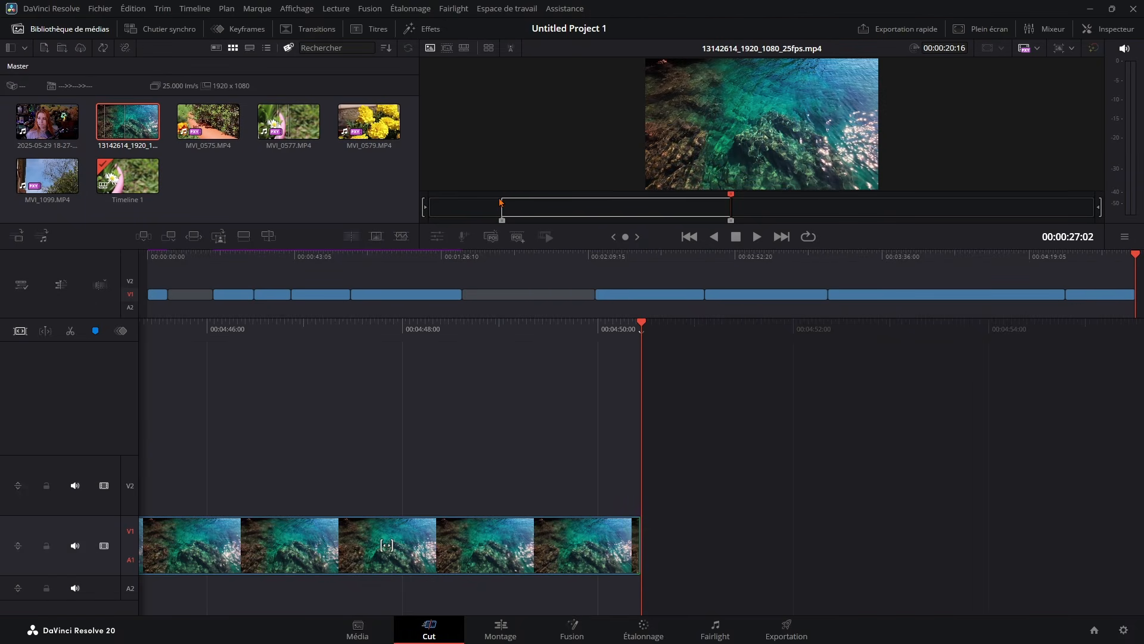
# Mark MVI_0575.MP4 from 00:00:07:08 to 00:00:14:05 and insert that range at the end of the timeline.
pyautogui.press('Right')
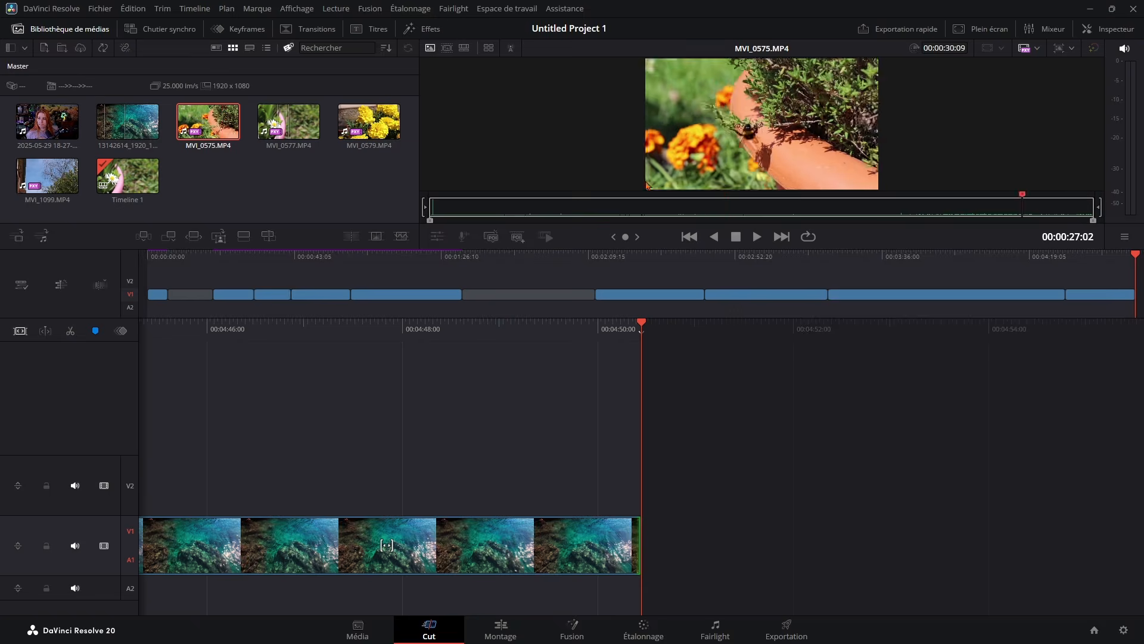
pyautogui.click(590, 199)
pyautogui.press('i')
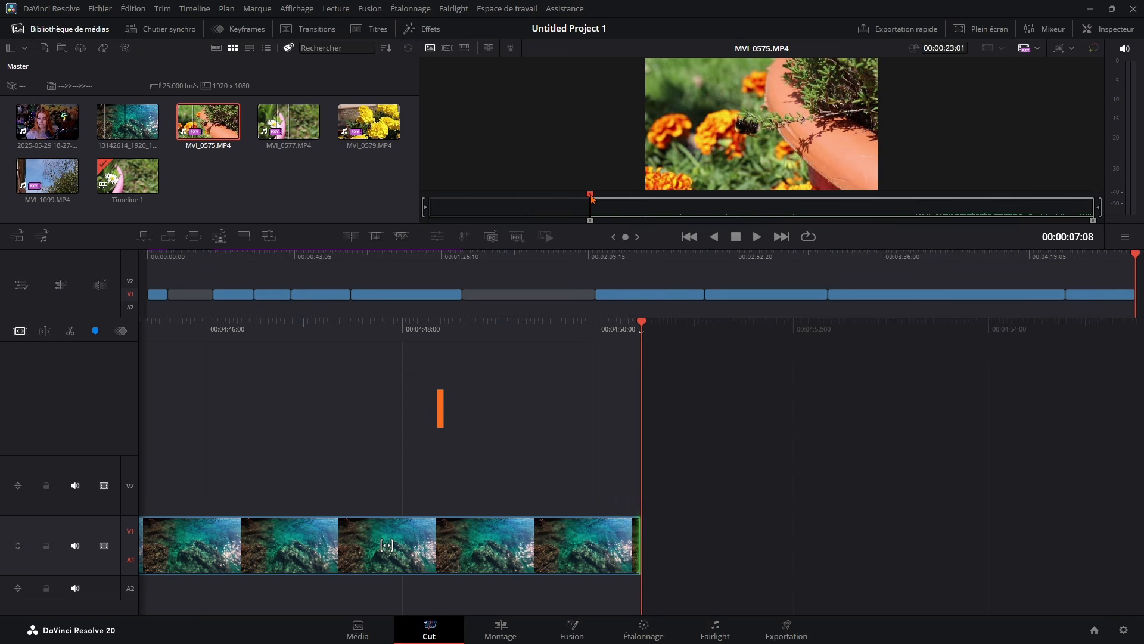
pyautogui.click(741, 216)
pyautogui.press('o')
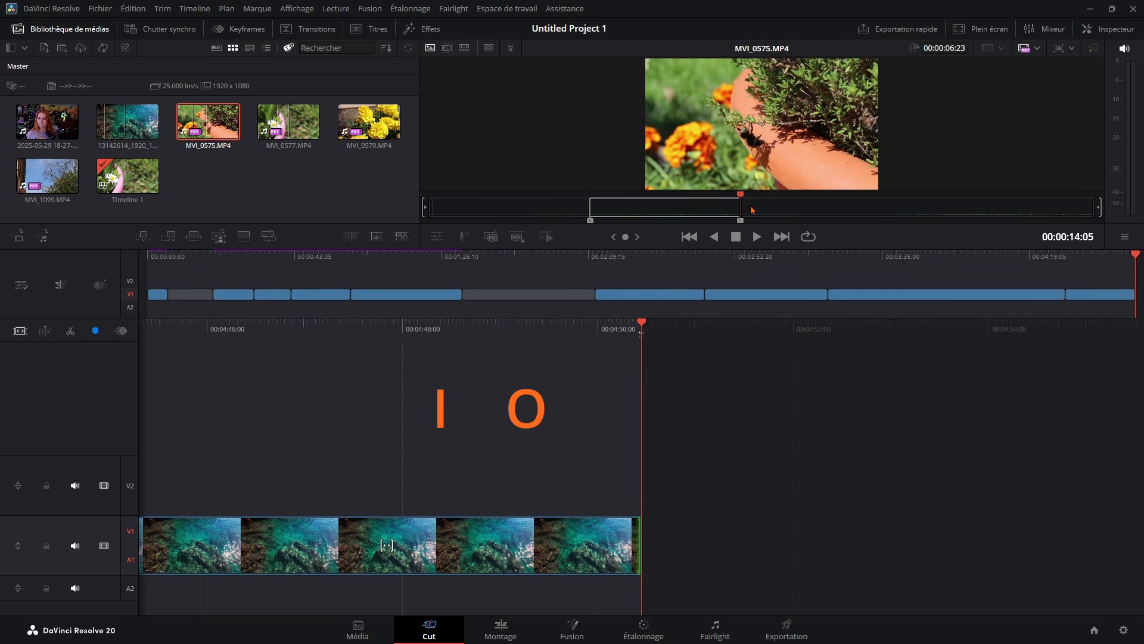
pyautogui.press('p')
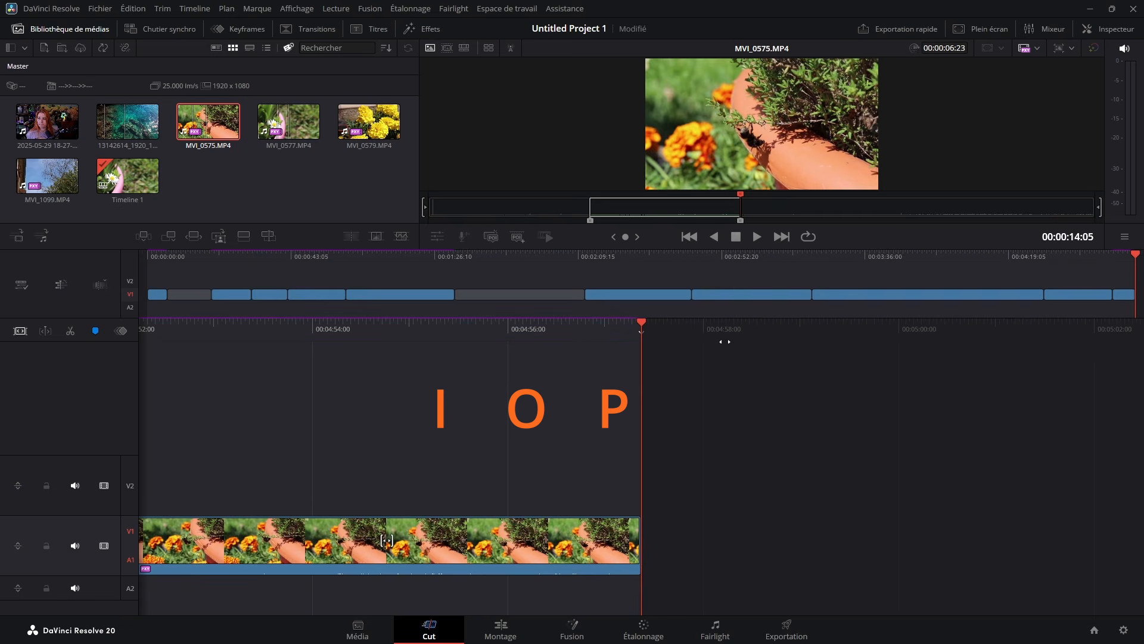
# Mark MVI_0577.MP4 from 00:00:03:04 to 00:00:04:15 and append that range to the end of the timeline.
pyautogui.click(288, 121)
pyautogui.click(787, 209)
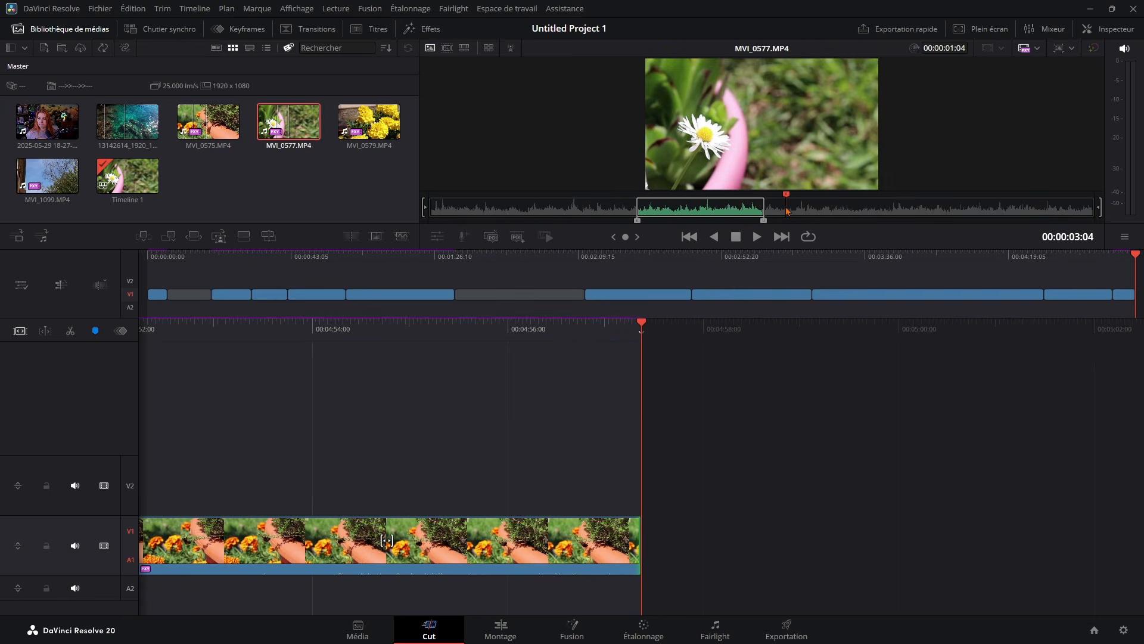
pyautogui.press('i')
pyautogui.click(949, 200)
pyautogui.press('o')
pyautogui.hotkey('shift', 'F12')
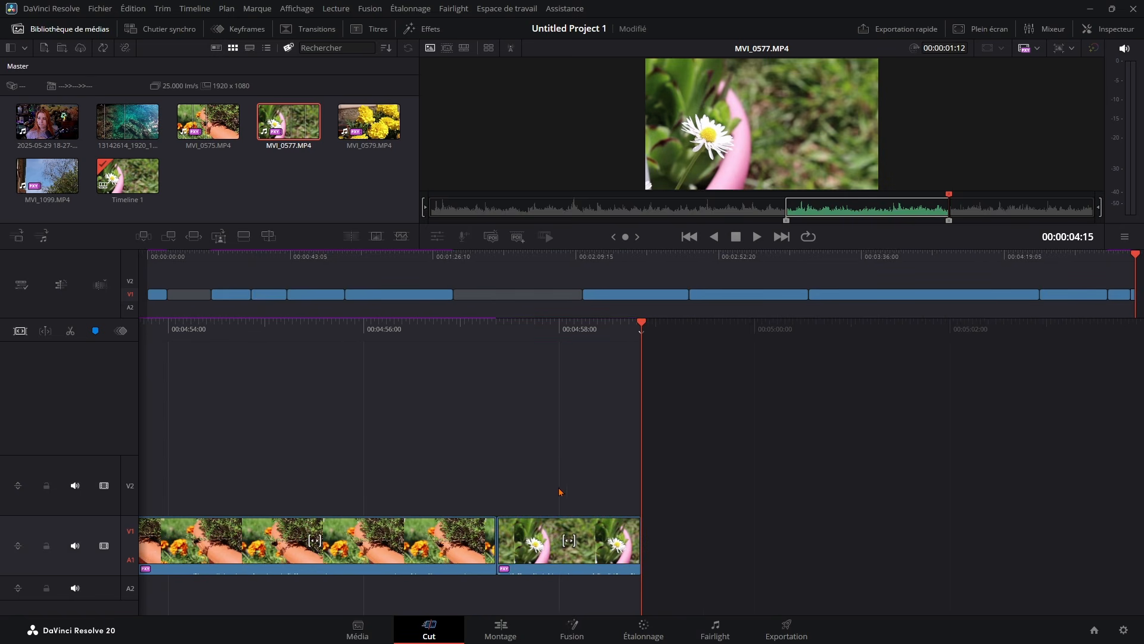
# Examine the appended ocean, MVI_0575.MP4 and MVI_0577.MP4 clips up close at the timeline's end on the Montage page.
pyautogui.click(501, 629)
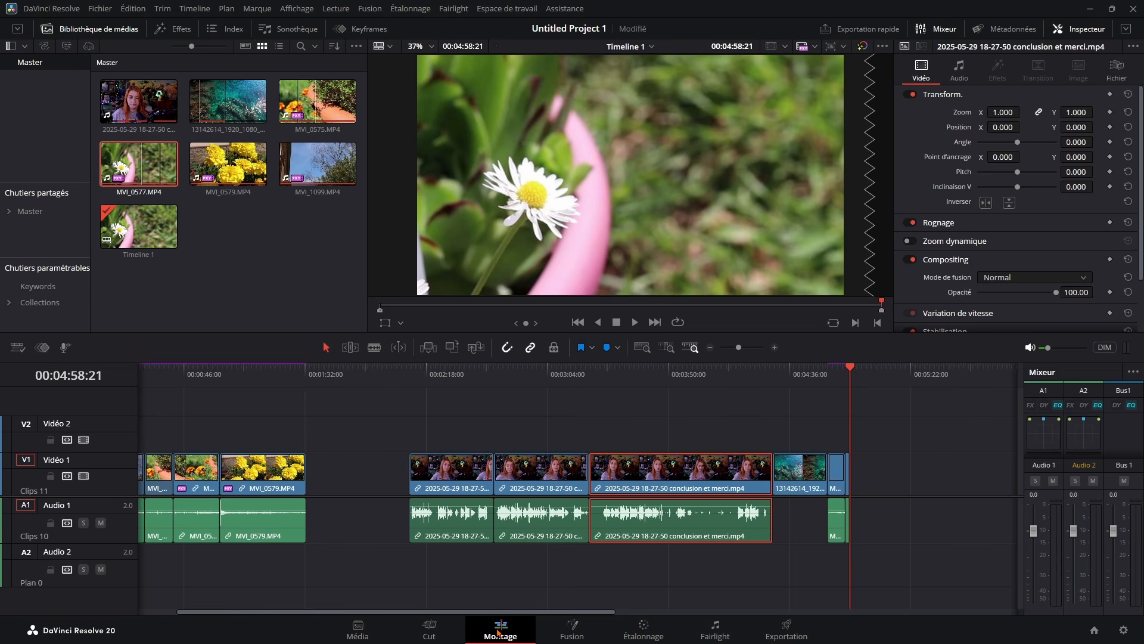
pyautogui.click(775, 347)
pyautogui.click(759, 518)
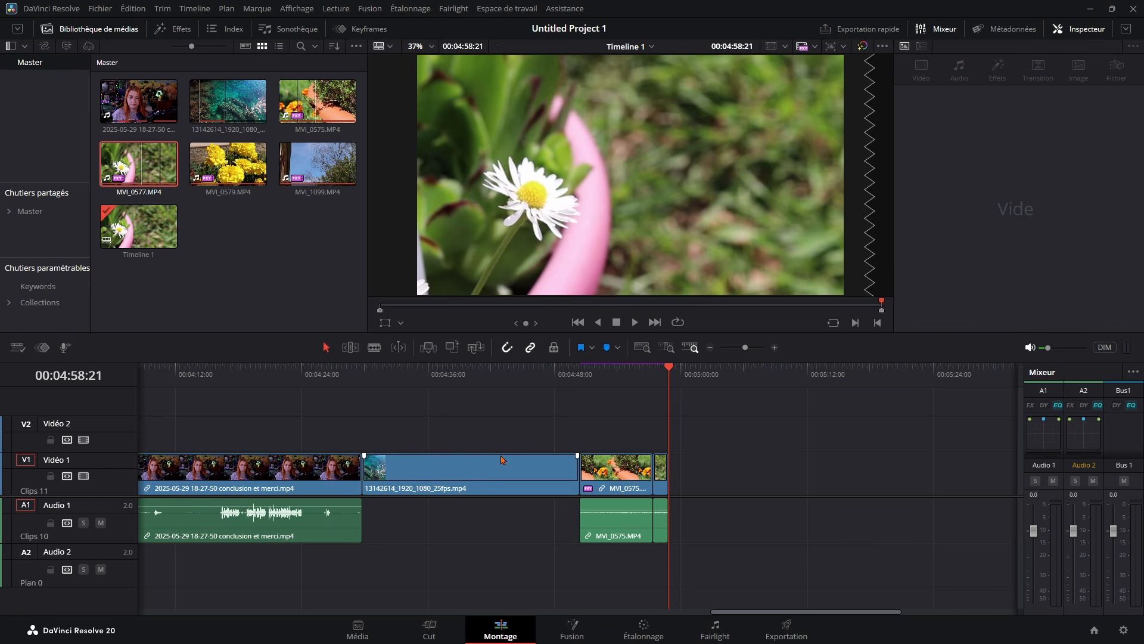
pyautogui.click(484, 473)
pyautogui.click(708, 413)
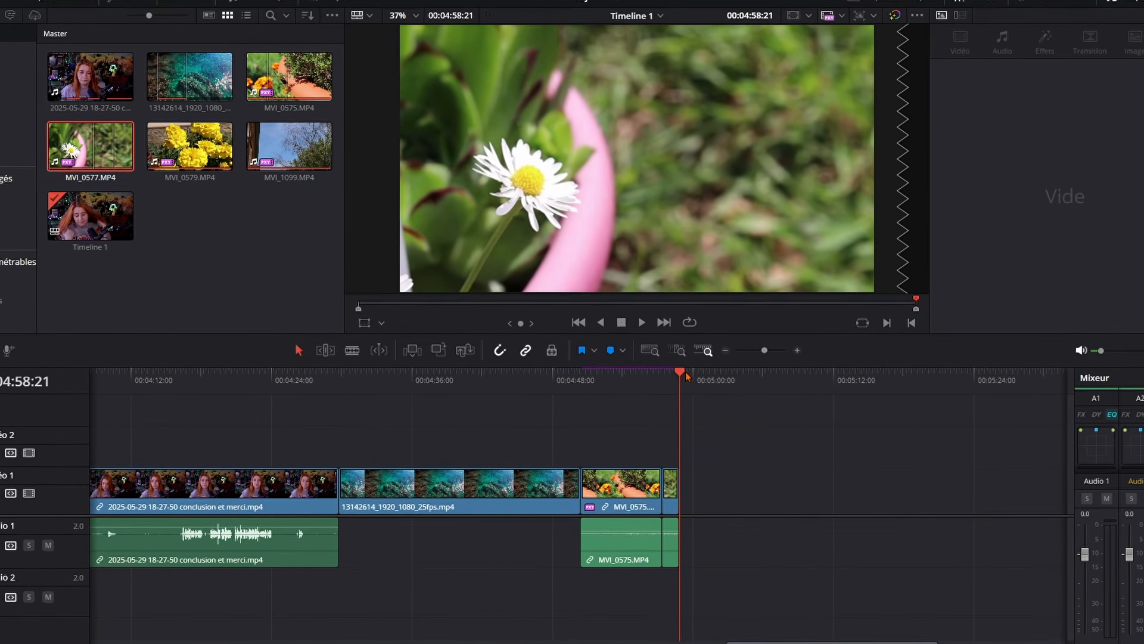
# Mark a mid-section of MVI_0579.MP4 with in and out points and insert it inside the ocean clip at 00:04:41:03.
pyautogui.moveTo(685, 377); pyautogui.dragTo(772, 385)
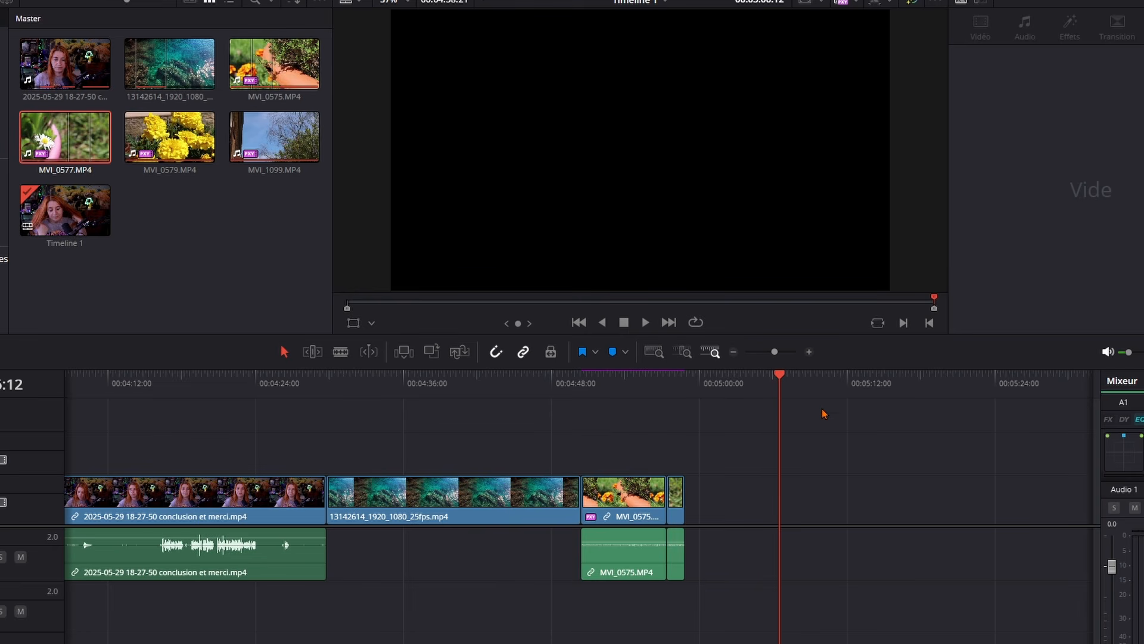
pyautogui.moveTo(781, 378); pyautogui.dragTo(468, 389)
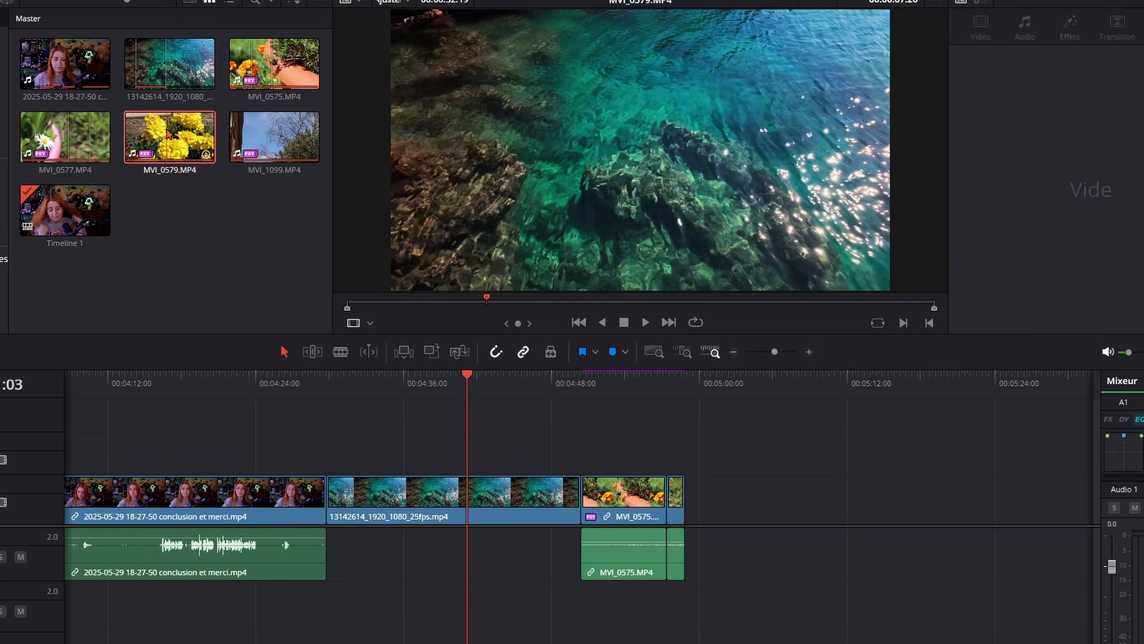
pyautogui.click(173, 138)
pyautogui.click(505, 302)
pyautogui.press('i')
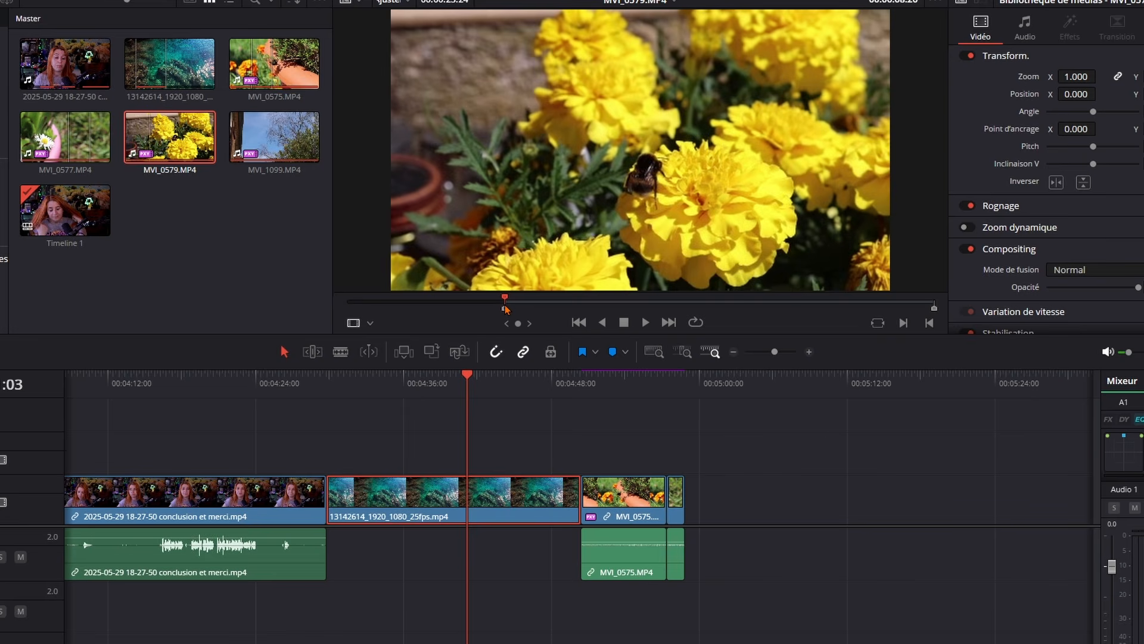
pyautogui.click(623, 302)
pyautogui.press('o')
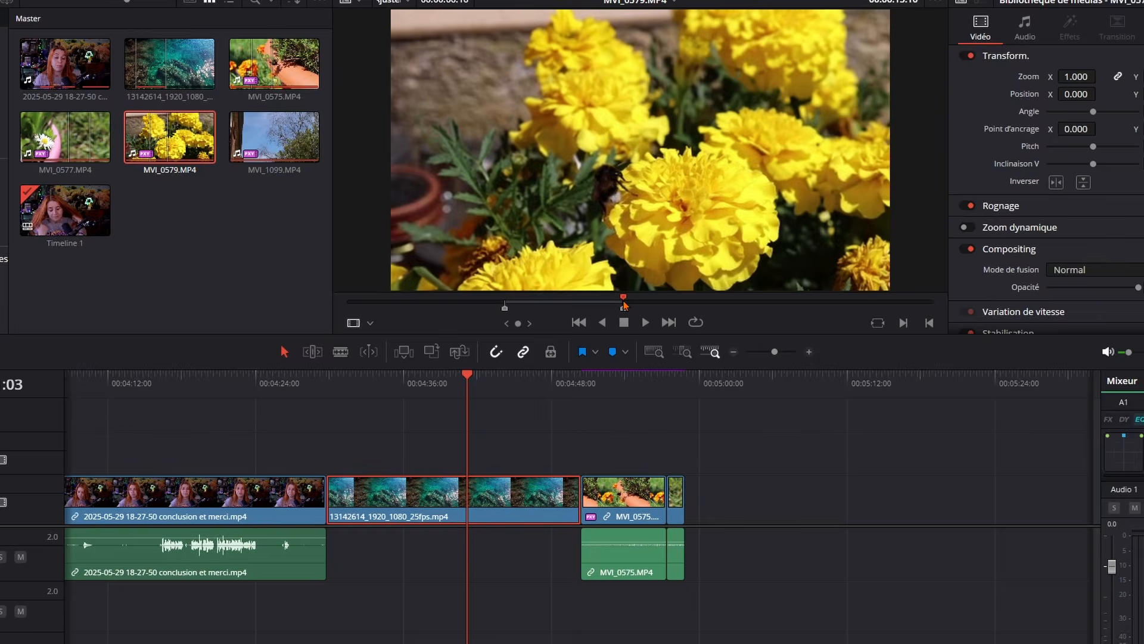
pyautogui.press('F9')
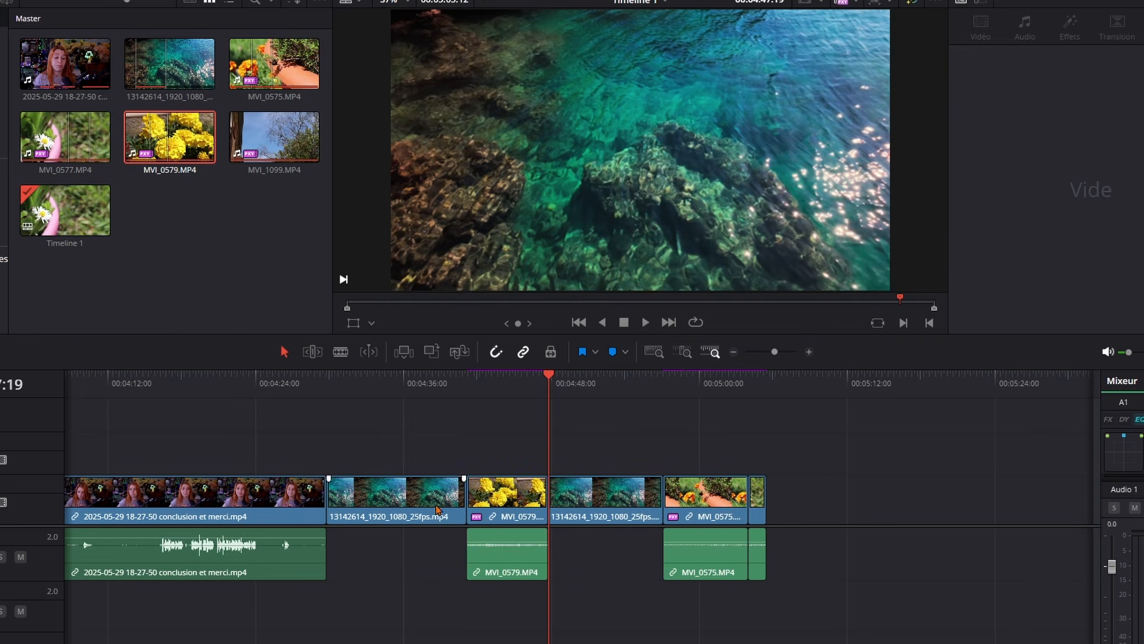
# Remove the inserted MVI_0579.MP4 clip from the middle of the ocean clip.
pyautogui.click(488, 484)
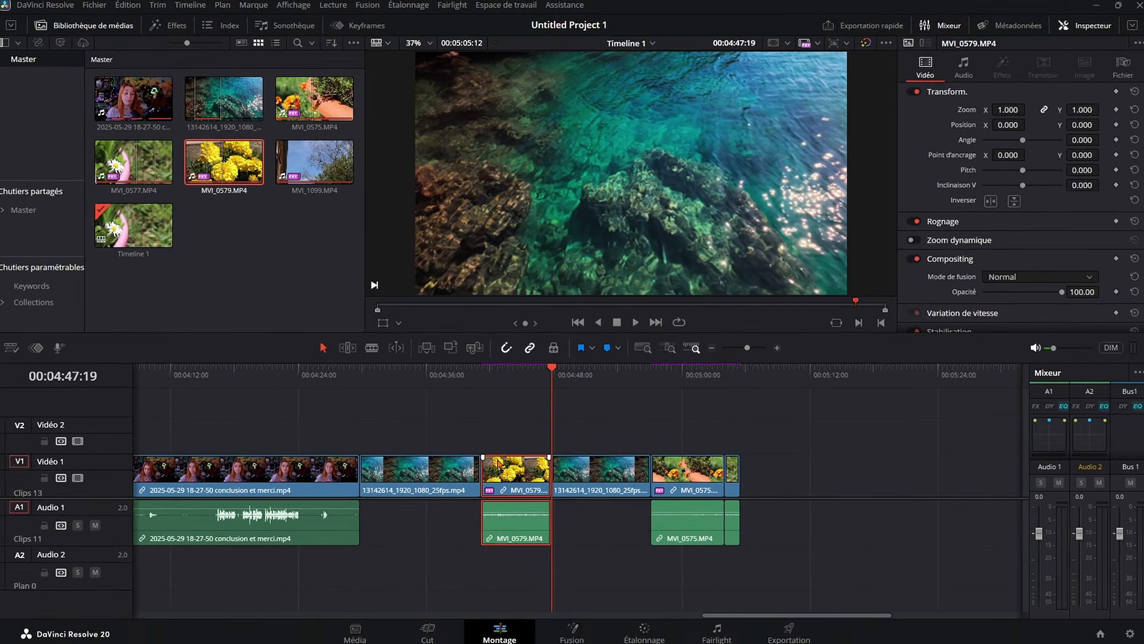
pyautogui.press('Delete')
pyautogui.click(427, 632)
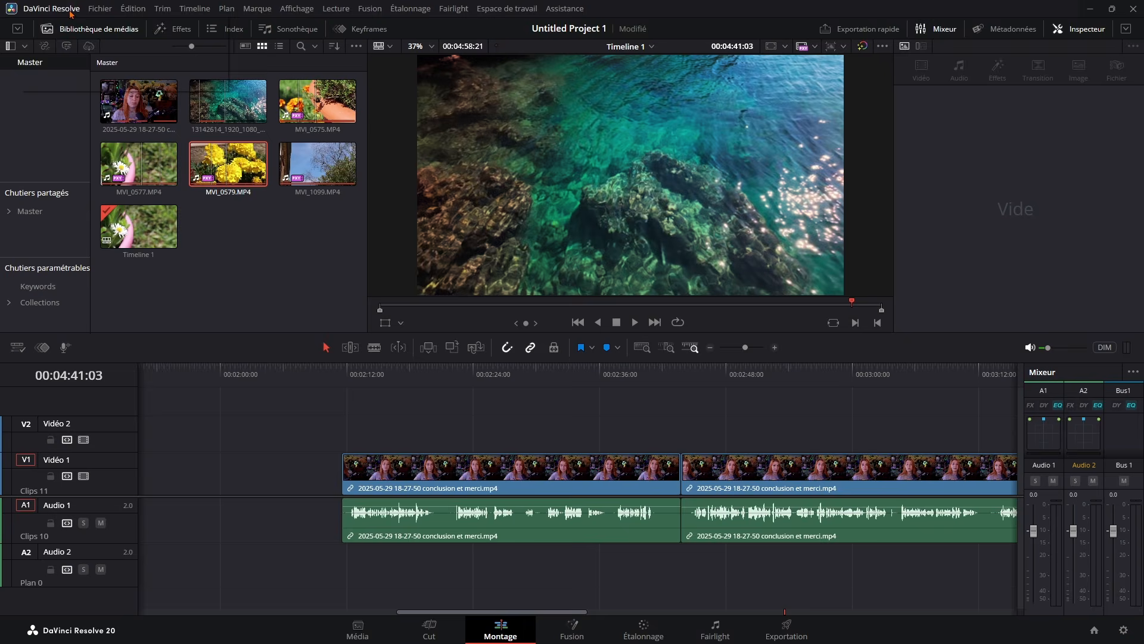
# Open the keyboard customization and look up the ripple trim command assigned to Q among the Trim commands.
pyautogui.click(51, 9)
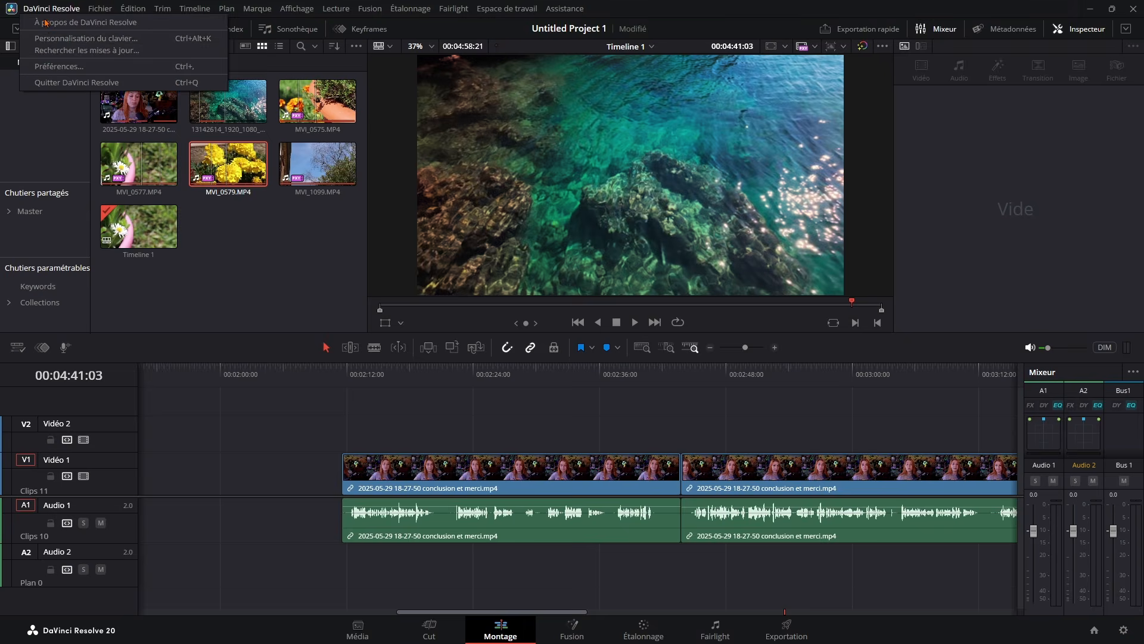
pyautogui.click(54, 33)
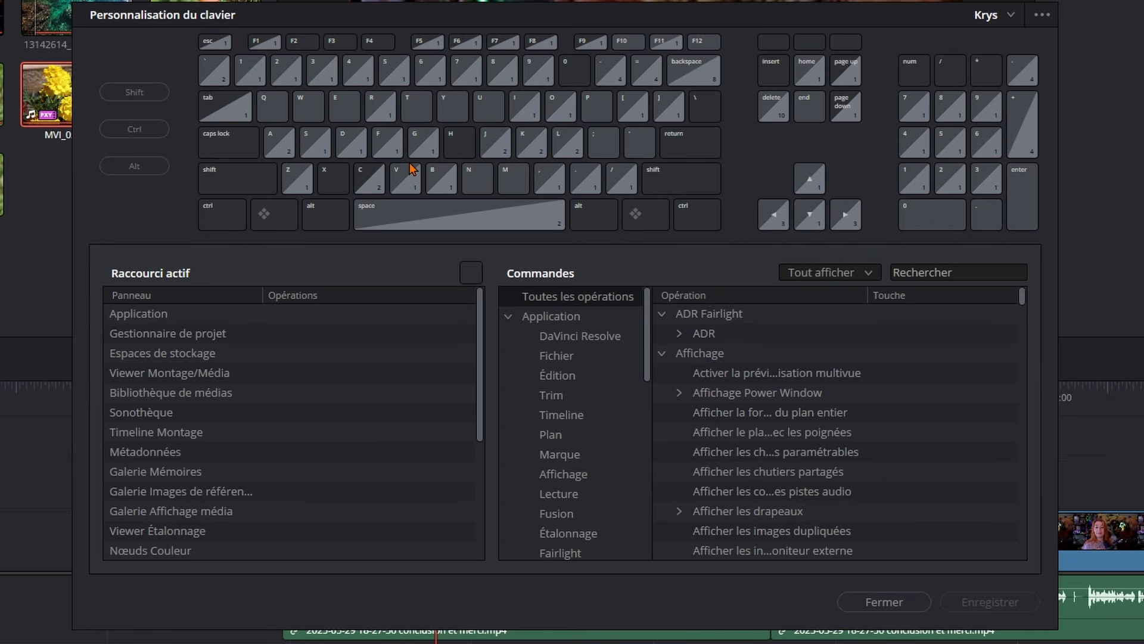
pyautogui.click(271, 113)
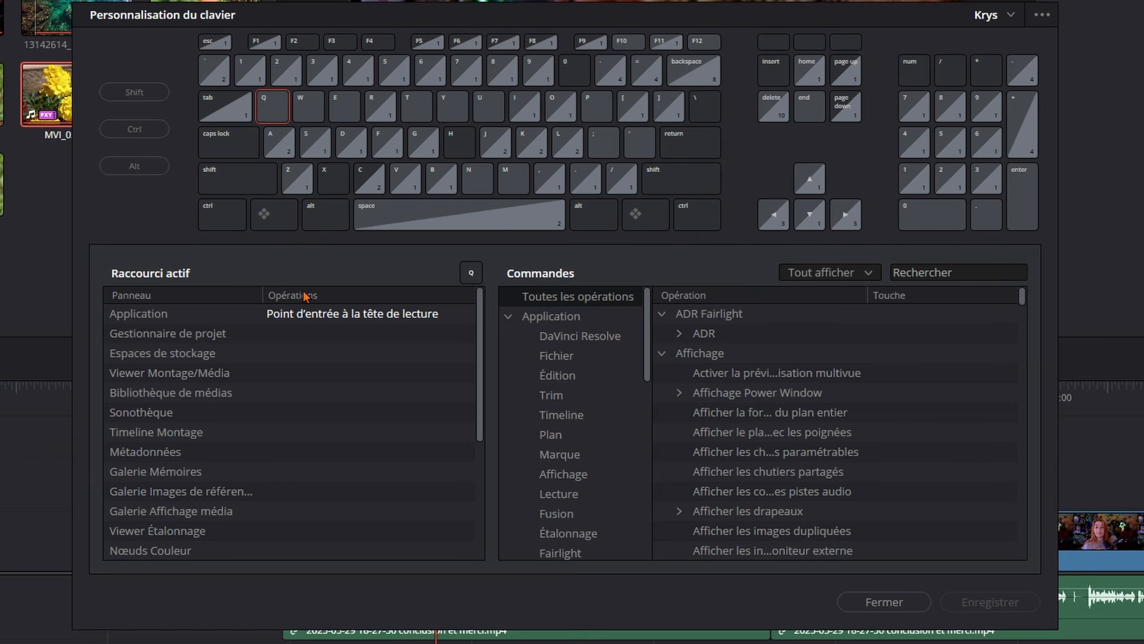
pyautogui.click(317, 316)
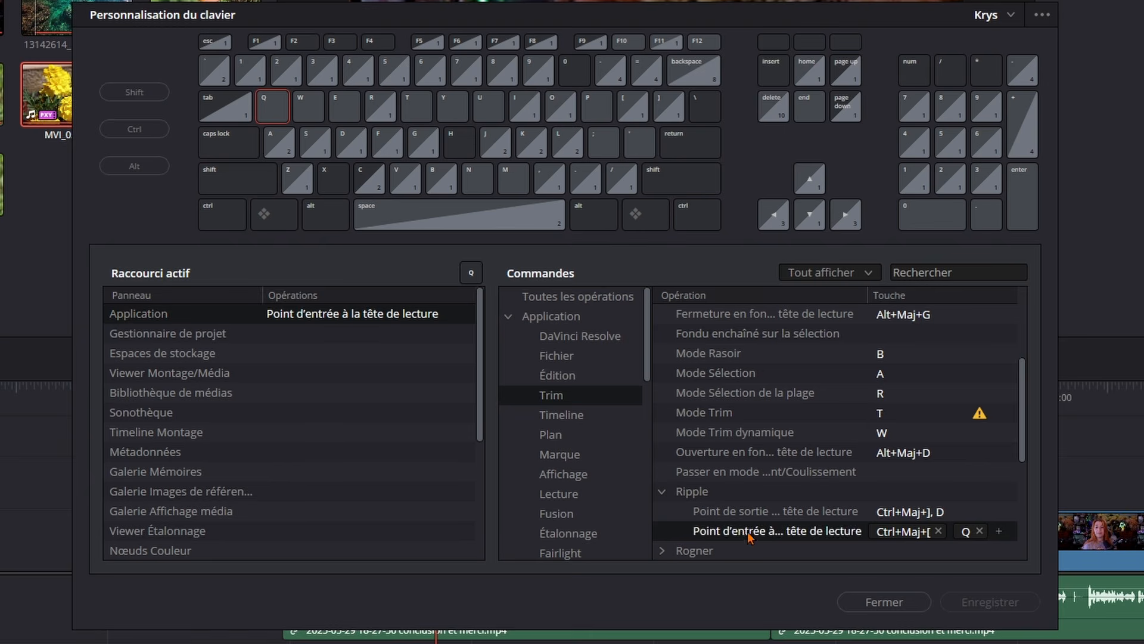
pyautogui.click(874, 513)
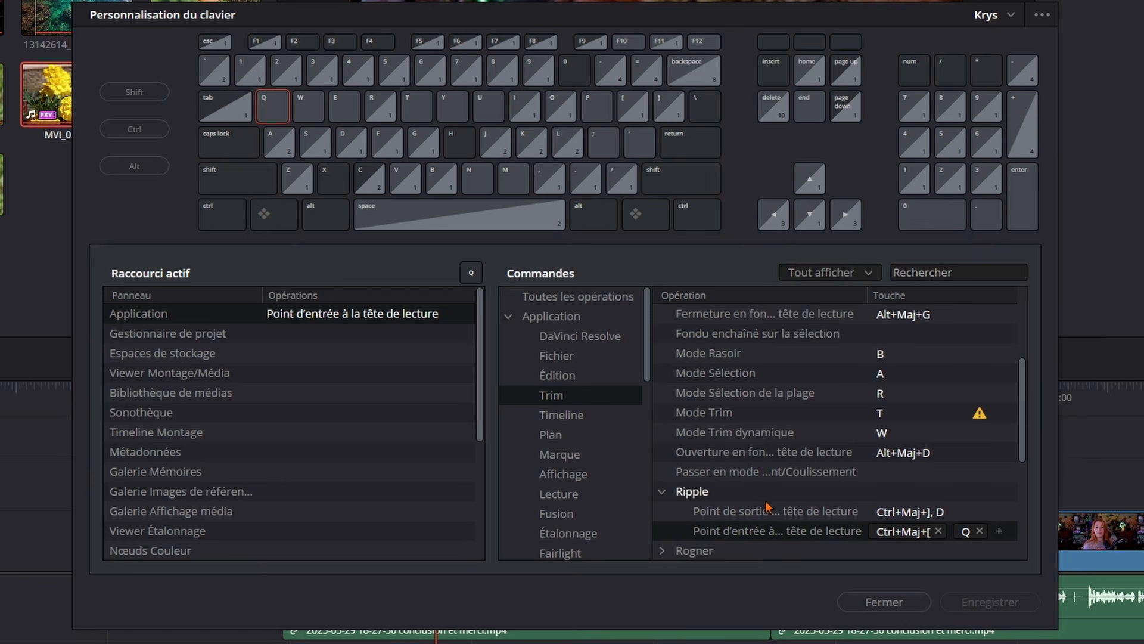
# Look up the Timeline command assigned to S and compare its key with Q on the keyboard map.
pyautogui.click(311, 153)
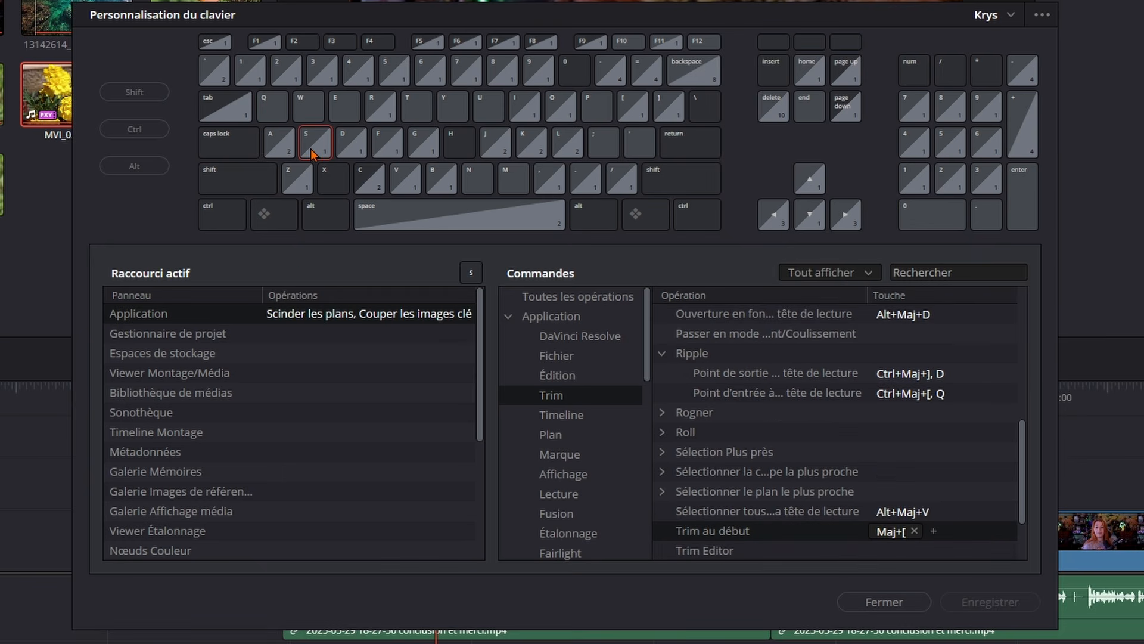
pyautogui.click(297, 316)
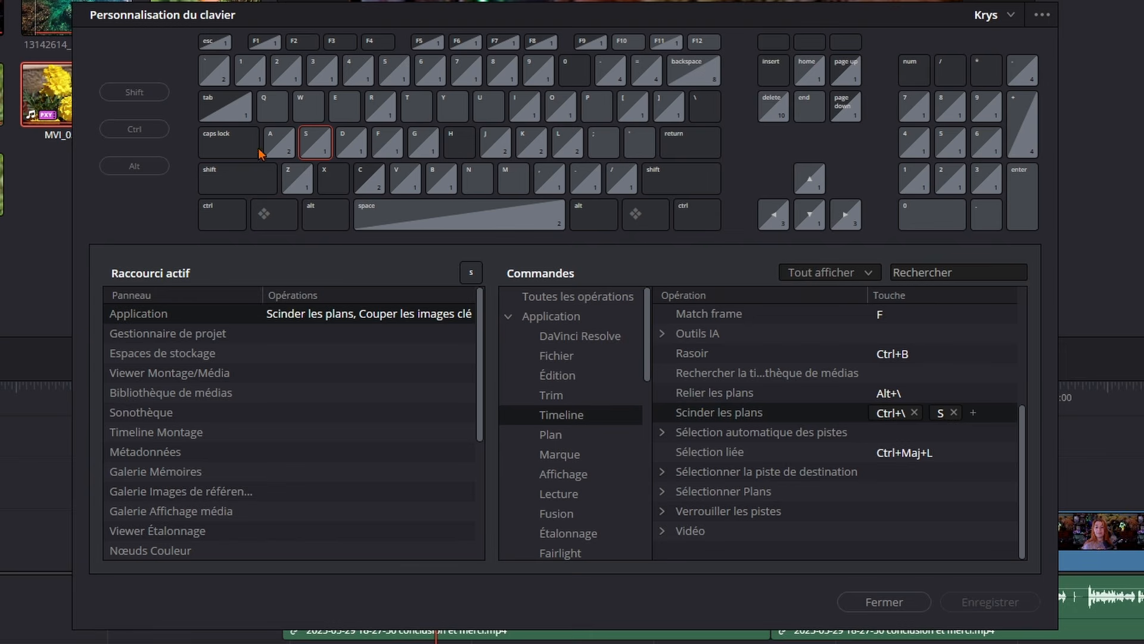
pyautogui.click(279, 111)
pyautogui.click(308, 149)
# Try cutting the presenter clip just past 00:02:12:00 with the razor and deleting its short opening piece.
pyautogui.press('q')
pyautogui.press('q')
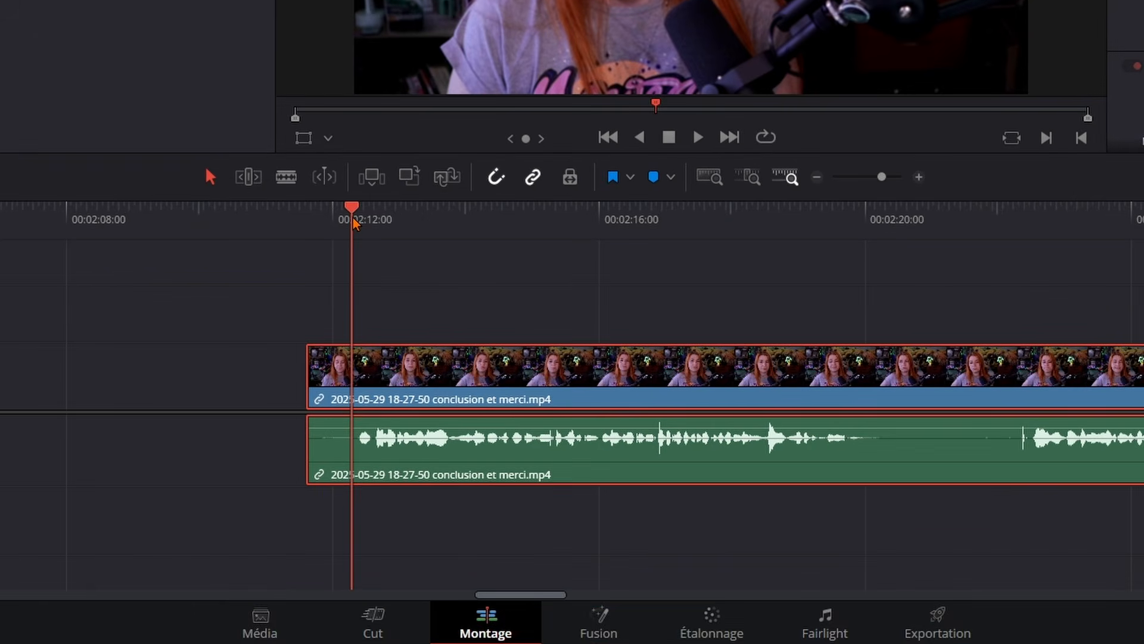
pyautogui.click(286, 177)
pyautogui.click(352, 366)
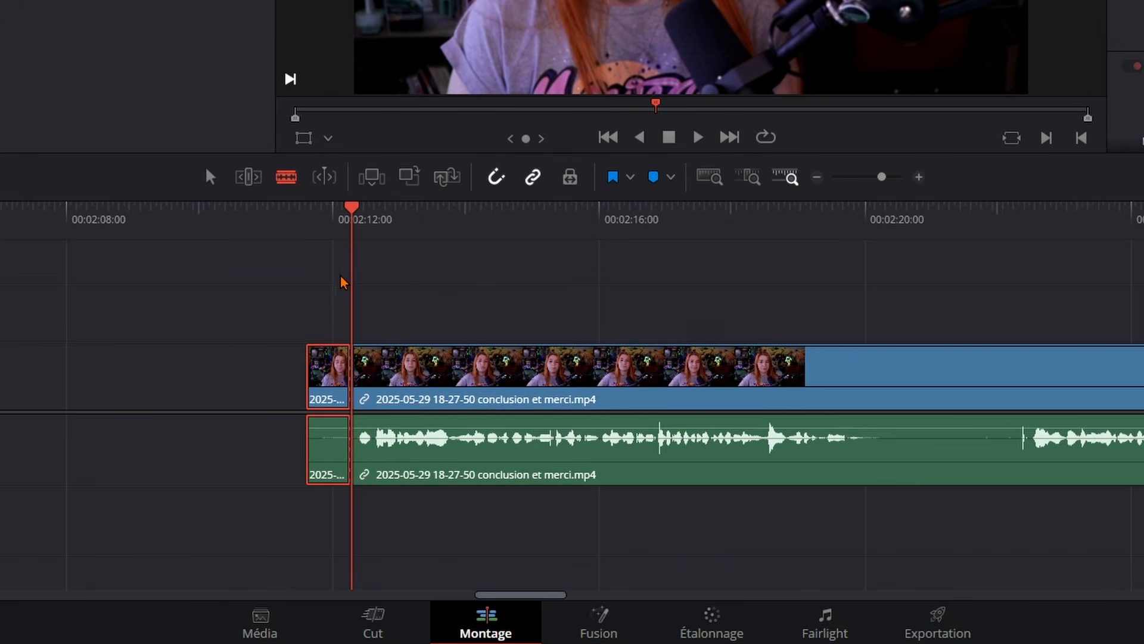
pyautogui.click(211, 177)
pyautogui.click(332, 366)
pyautogui.press('BackSpace')
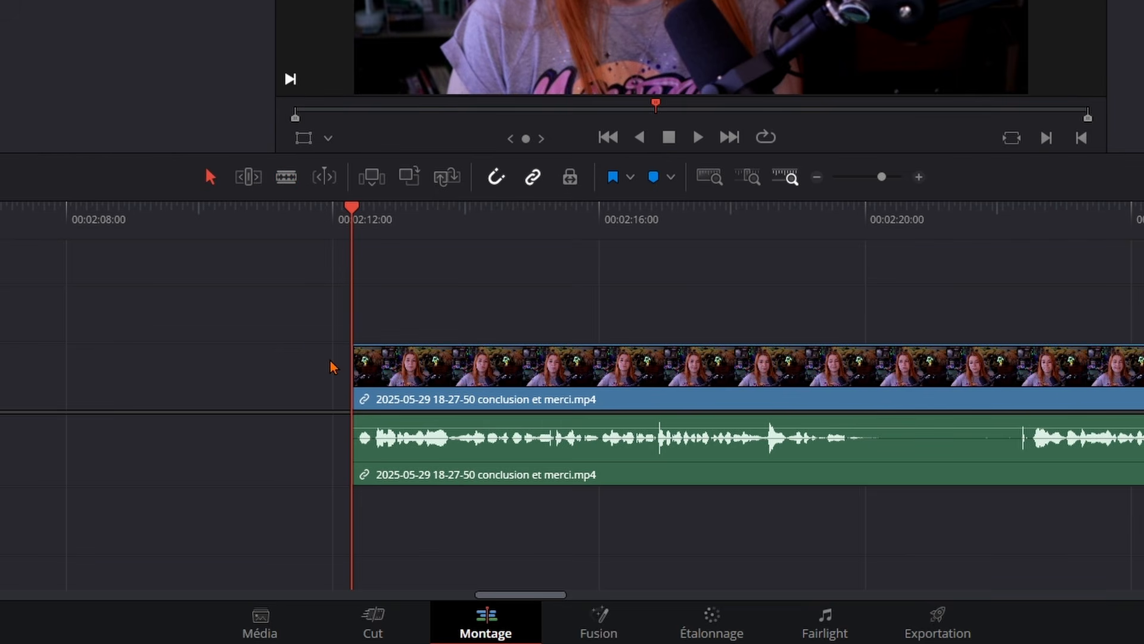
pyautogui.hotkey('ctrl', 'z')
pyautogui.hotkey('ctrl', 'z')
# Ripple-trim the silent start of the presenter clip up to just past 00:02:12:00.
pyautogui.moveTo(366, 219)
pyautogui.mouseDown()
pyautogui.moveTo(394, 209)
pyautogui.moveTo(348, 209)
pyautogui.mouseUp()
pyautogui.click(424, 308)
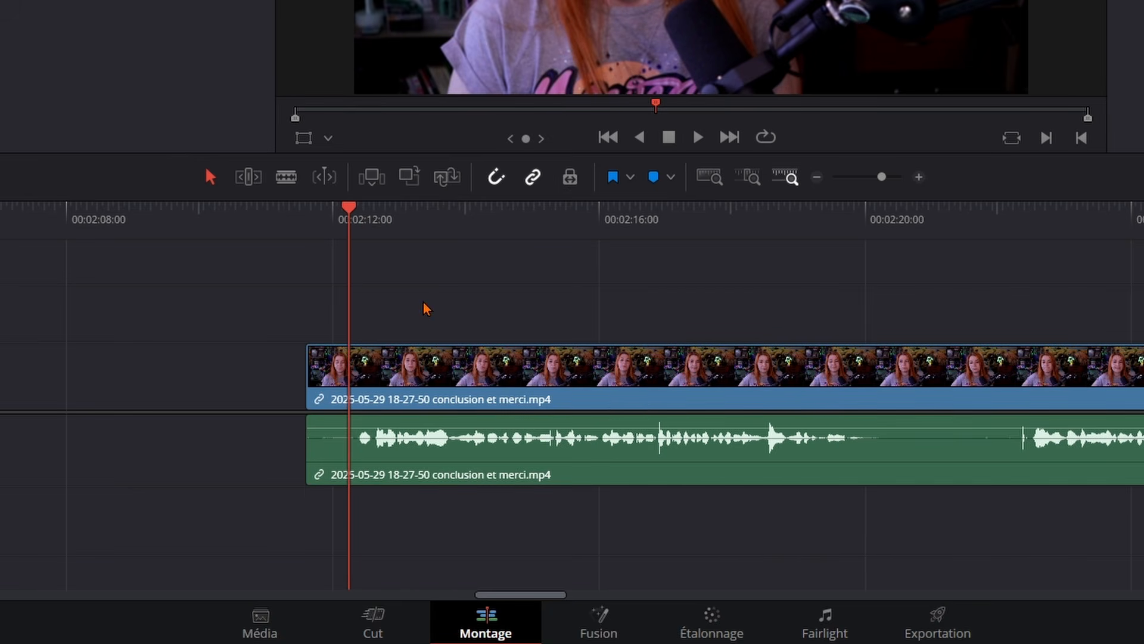
pyautogui.press('q')
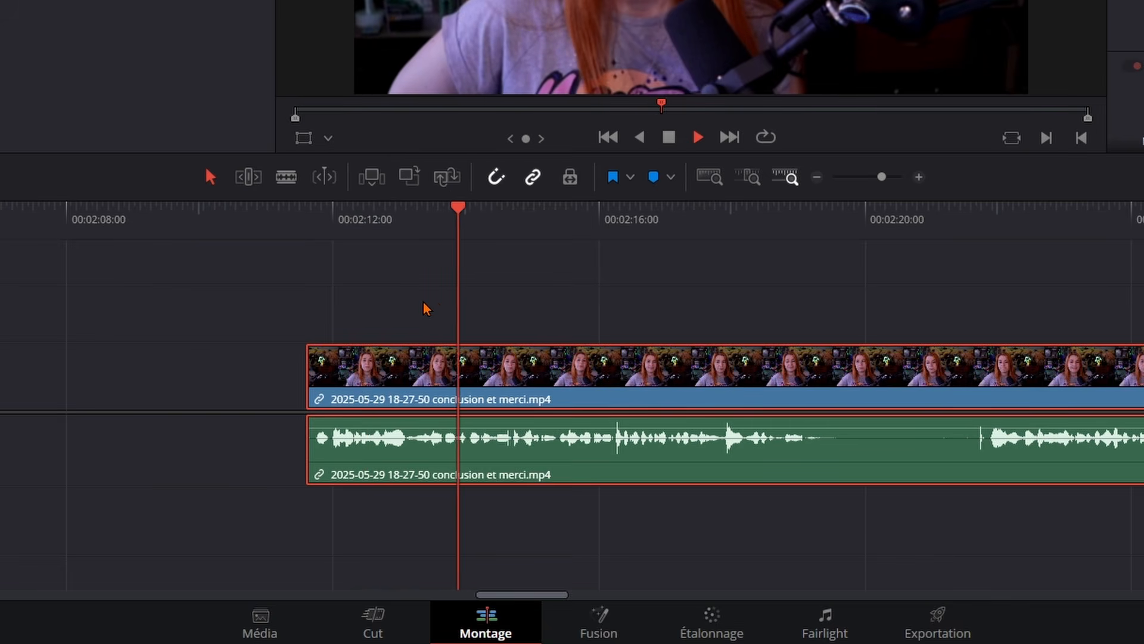
# Review the trimmed presenter clip by playing it forward, stopping, playing it in reverse at increased speed and stopping again.
pyautogui.press('k')
pyautogui.press('l')
pyautogui.press('l')
pyautogui.press('l')
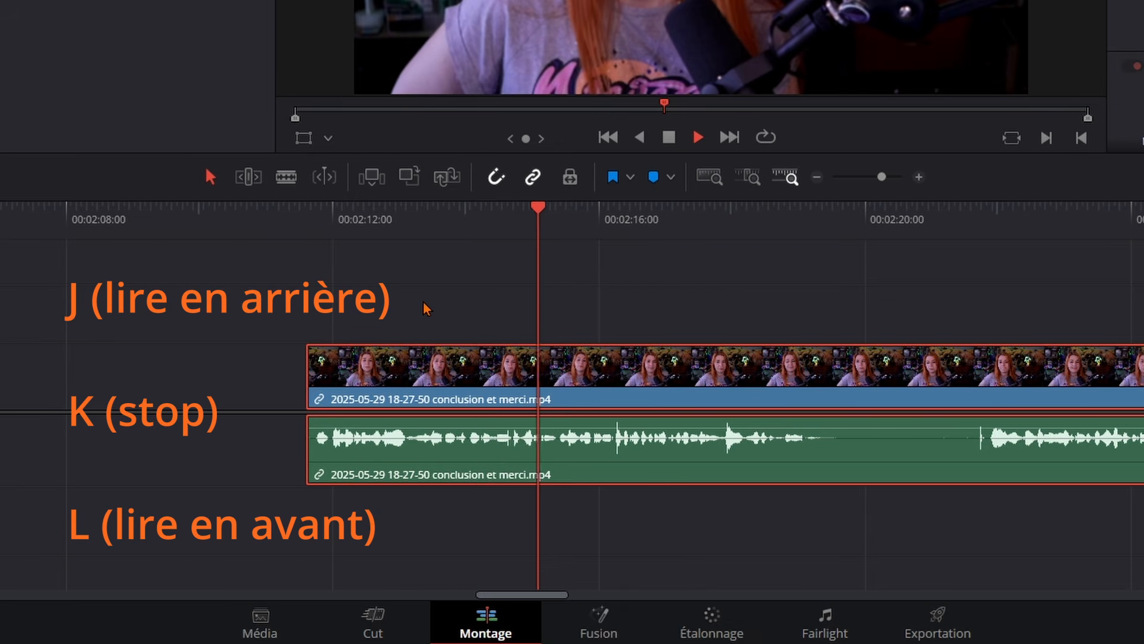
pyautogui.press('k')
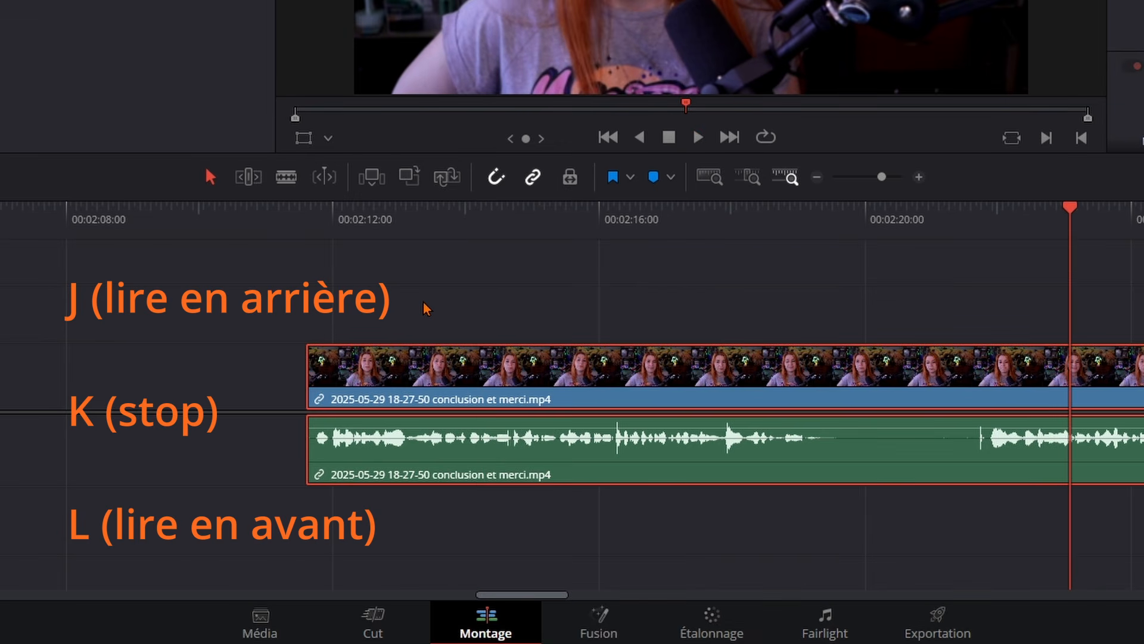
pyautogui.press('j')
pyautogui.press('j')
pyautogui.press('j')
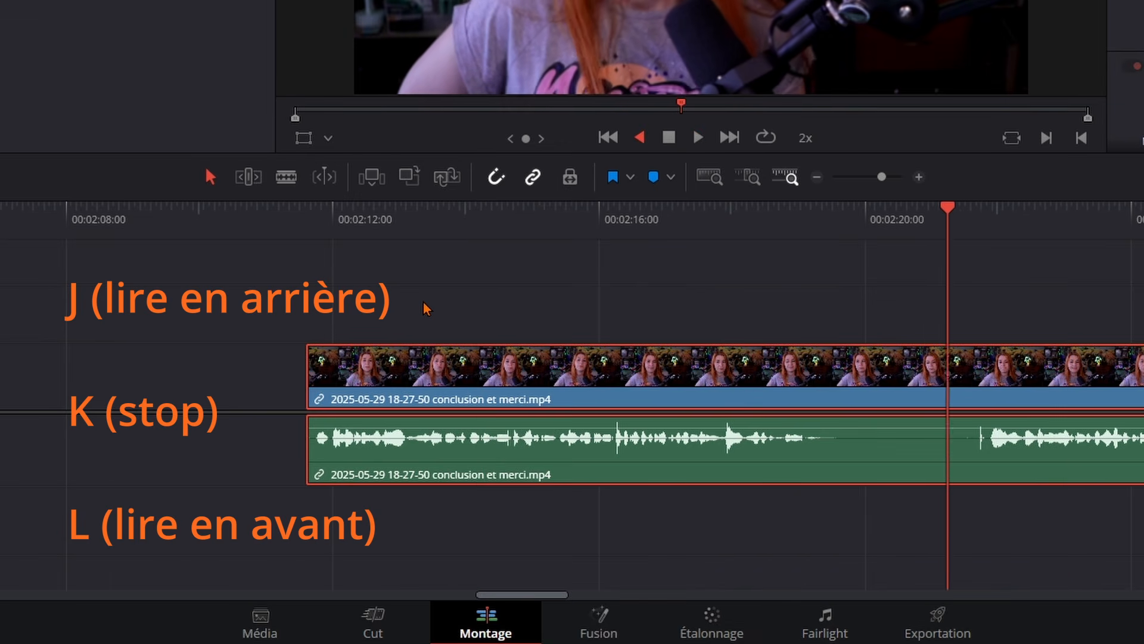
pyautogui.press('k')
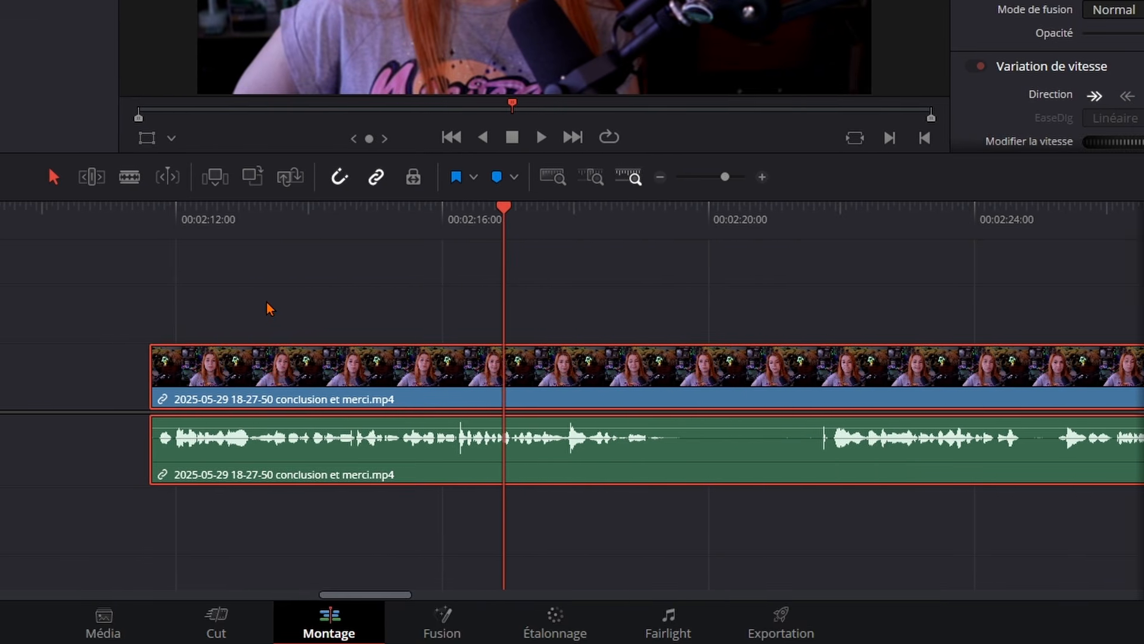
# Play the presenter clip until the first pause in speech and split it just before 00:02:20:00.
pyautogui.press('l')
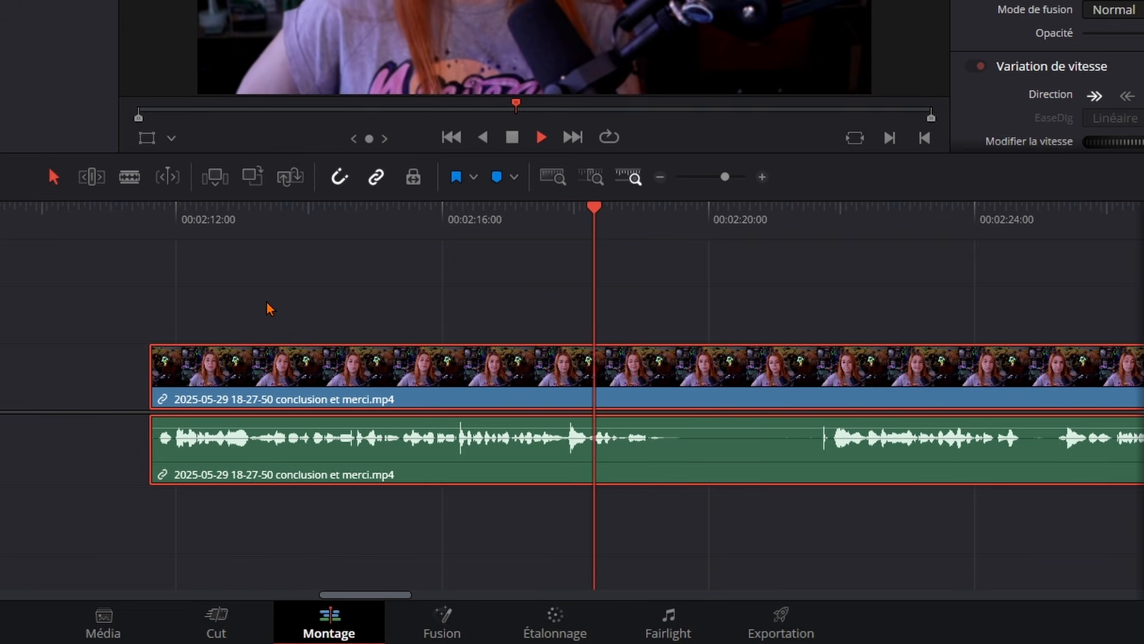
pyautogui.press('k')
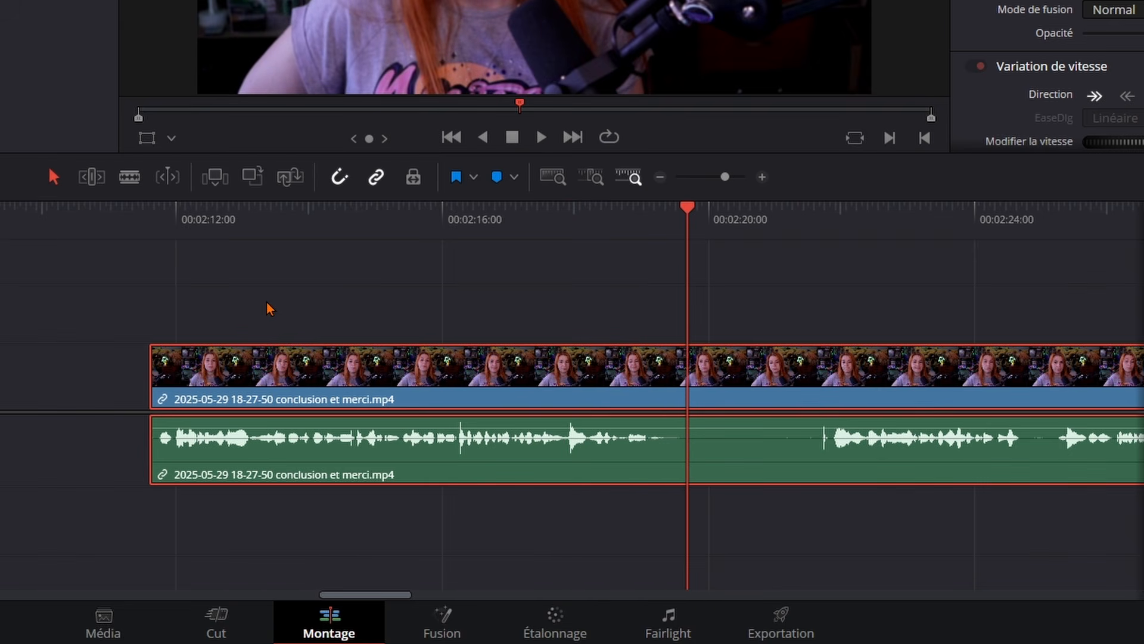
pyautogui.press('s')
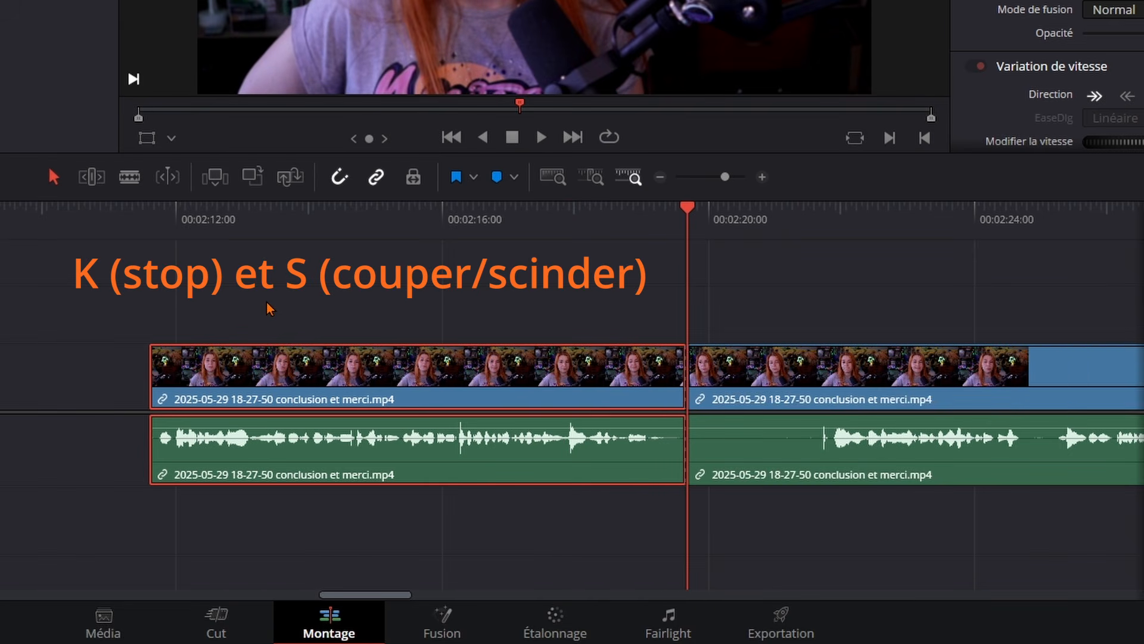
# Play through the silence after the cut and ripple-trim the second piece's start up to about 00:02:21:17, where the sound resumes.
pyautogui.press('l')
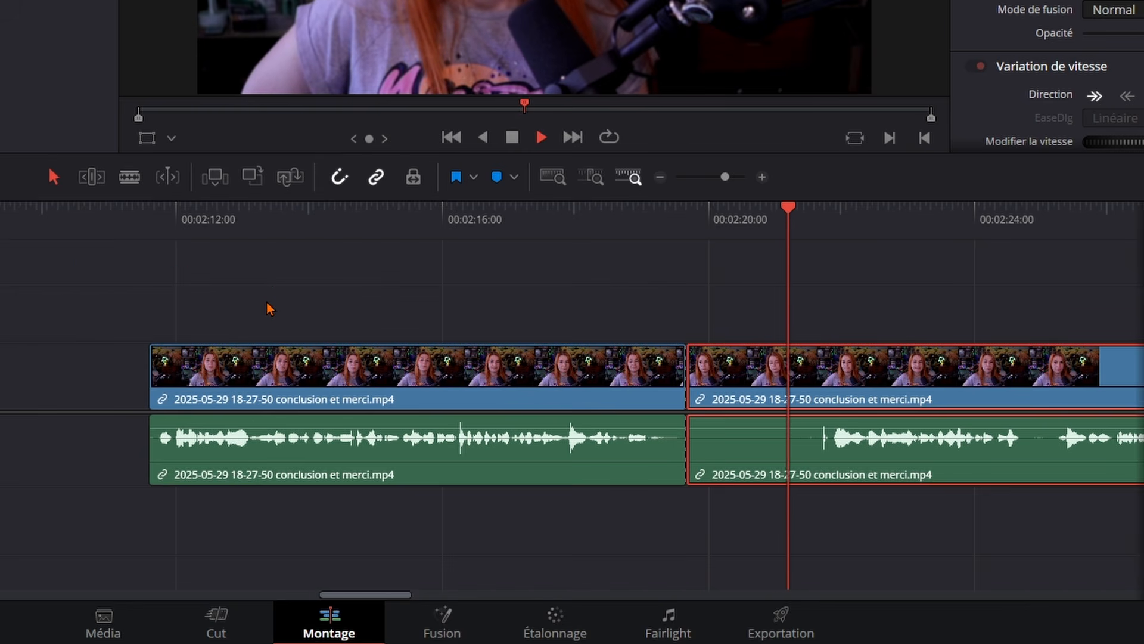
pyautogui.press('k')
pyautogui.press('Right')
pyautogui.press('Right')
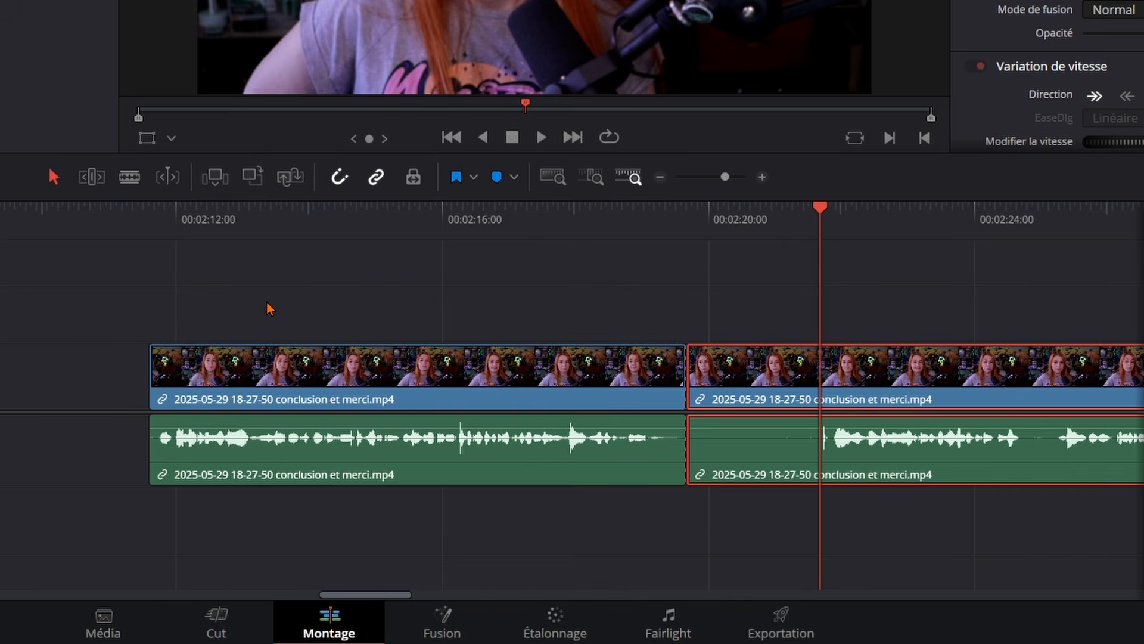
pyautogui.press('q')
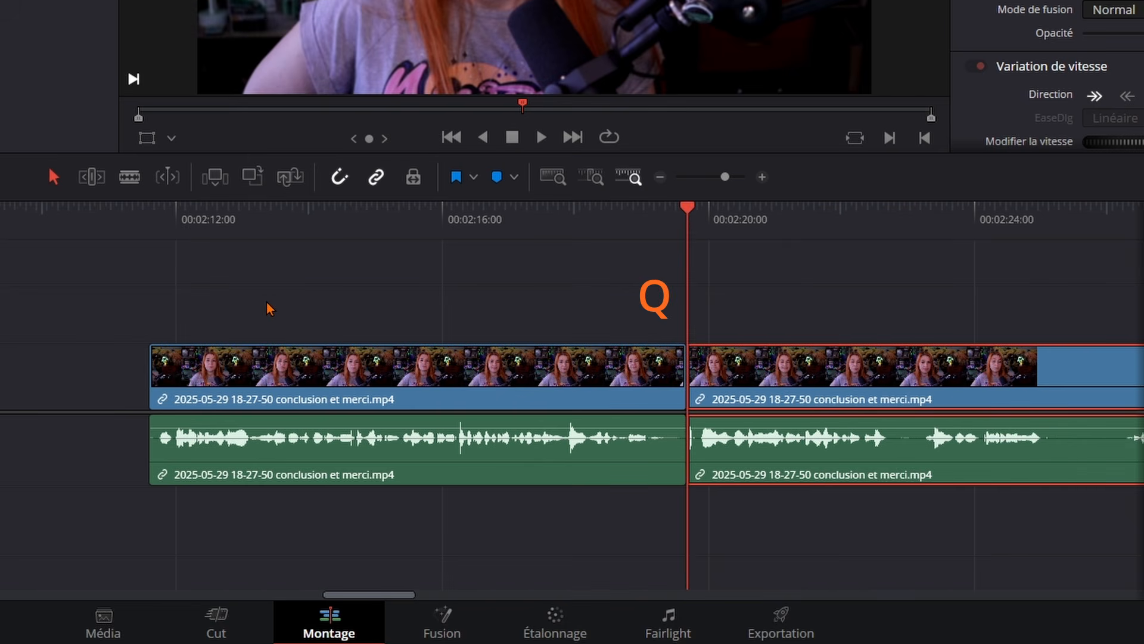
# Split the second piece at about 00:02:22:18 and ripple-trim the new clip's silent start up to about 00:02:23:05.
pyautogui.hscroll(4, 659, 289)
pyautogui.click(656, 288)
pyautogui.moveTo(500, 222); pyautogui.dragTo(558, 218)
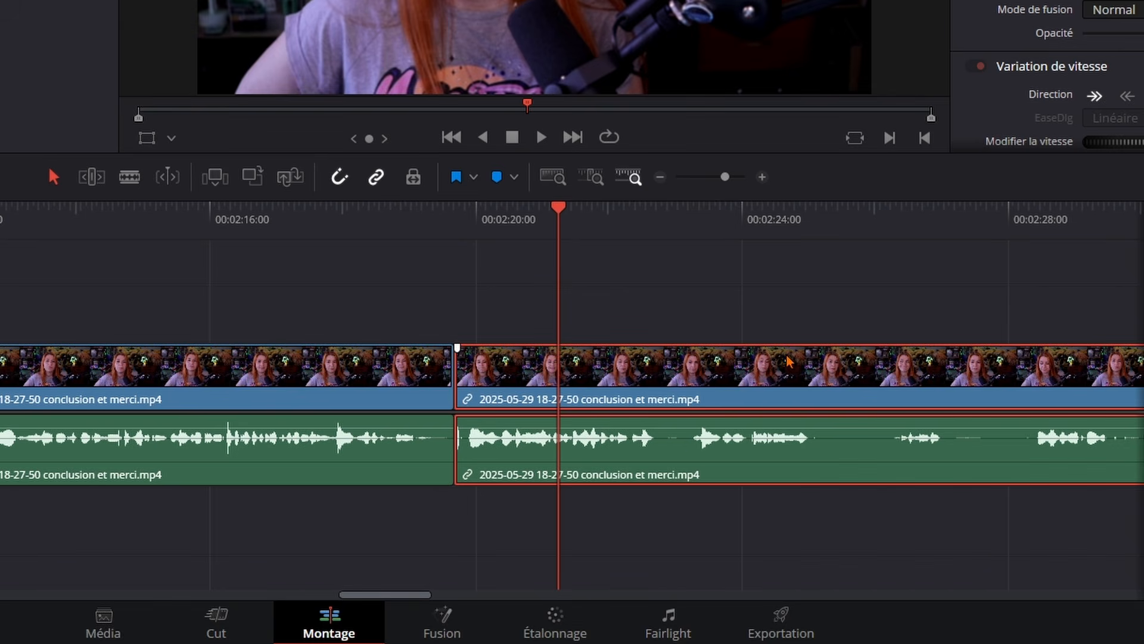
pyautogui.click(657, 224)
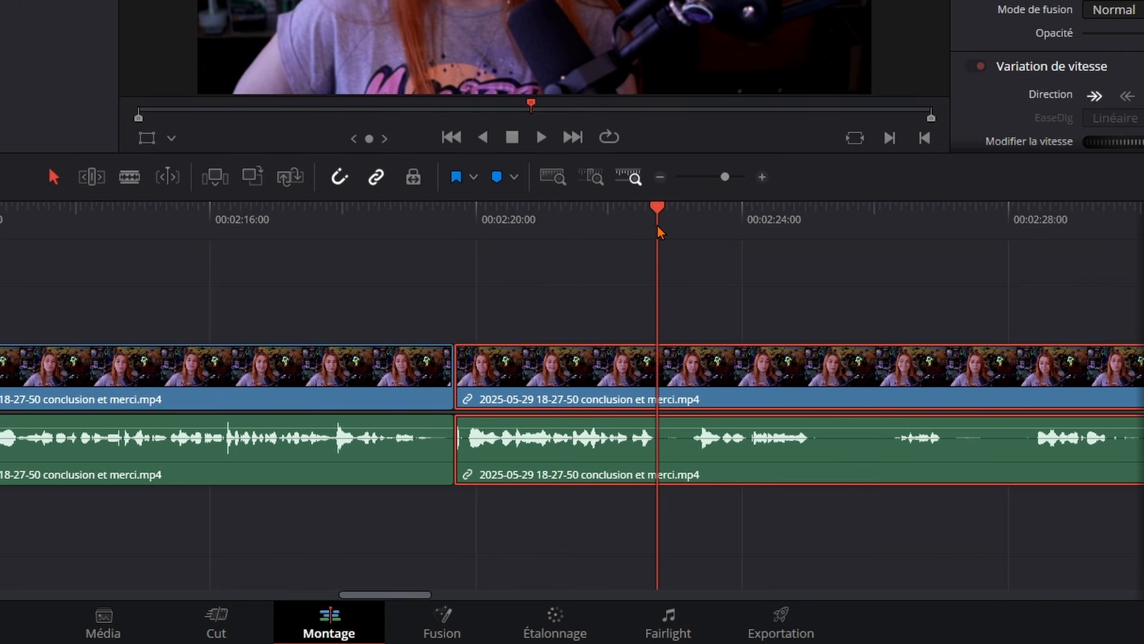
pyautogui.press('s')
pyautogui.click(690, 227)
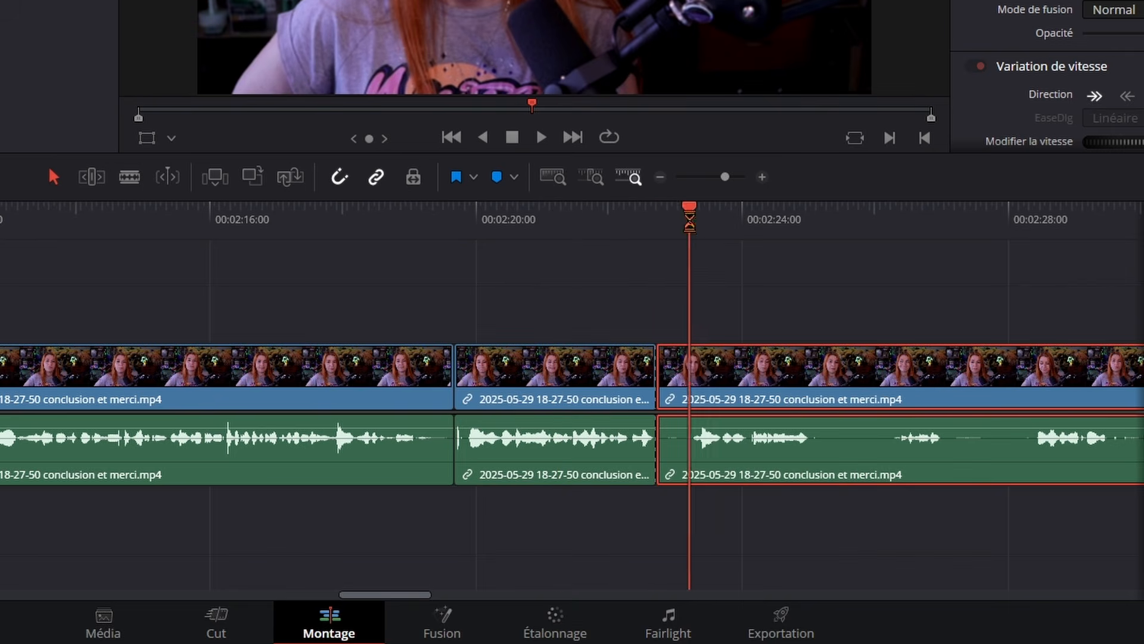
pyautogui.press('q')
# Split the last piece at about 00:02:25:19 and ripple-trim the silent end of the piece before the cut back to about 00:02:24:13.
pyautogui.click(742, 223)
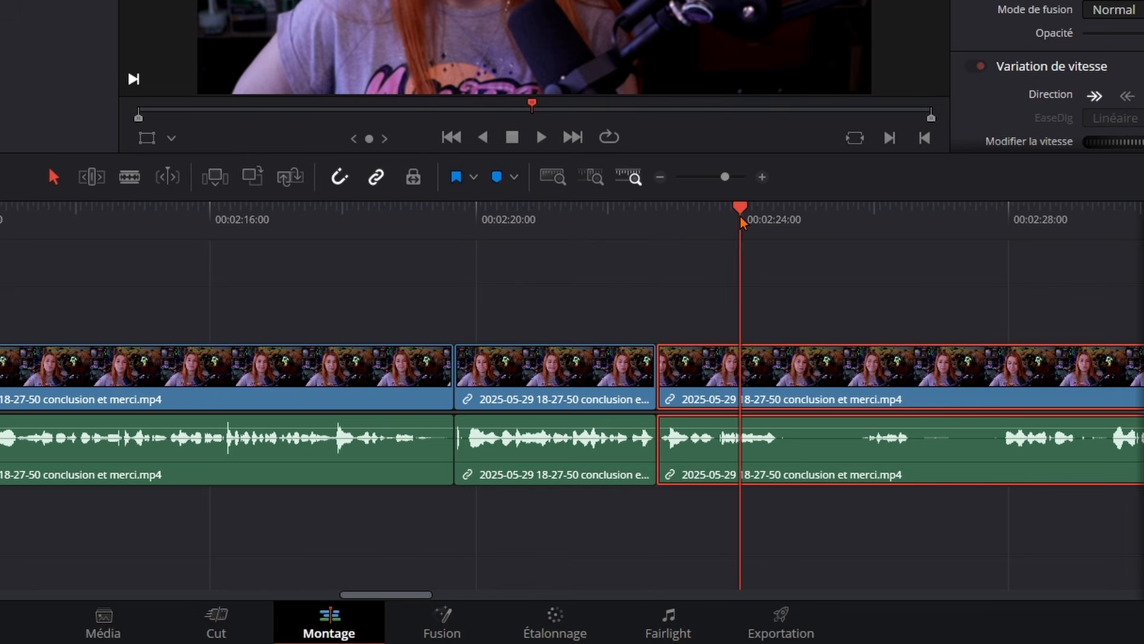
pyautogui.click(860, 224)
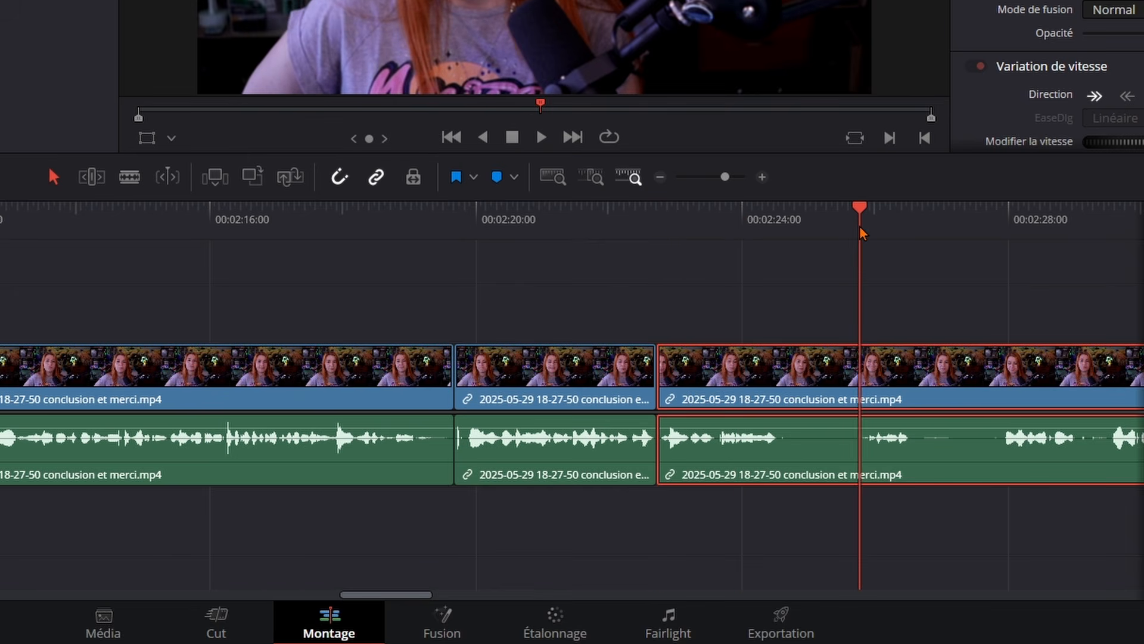
pyautogui.press('s')
pyautogui.click(776, 232)
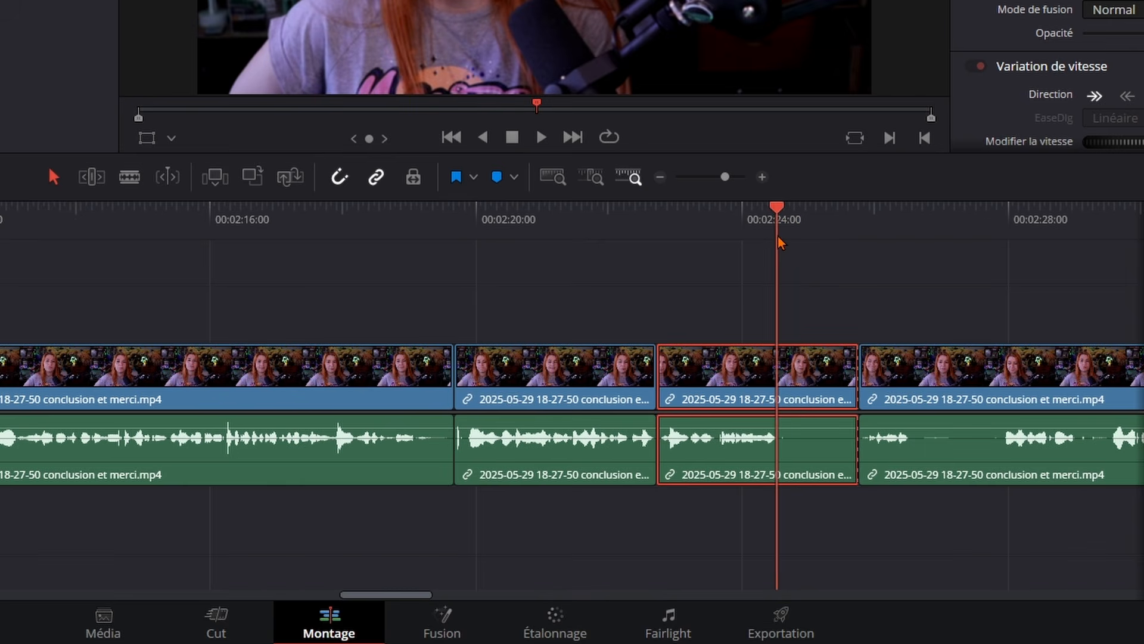
pyautogui.press('d')
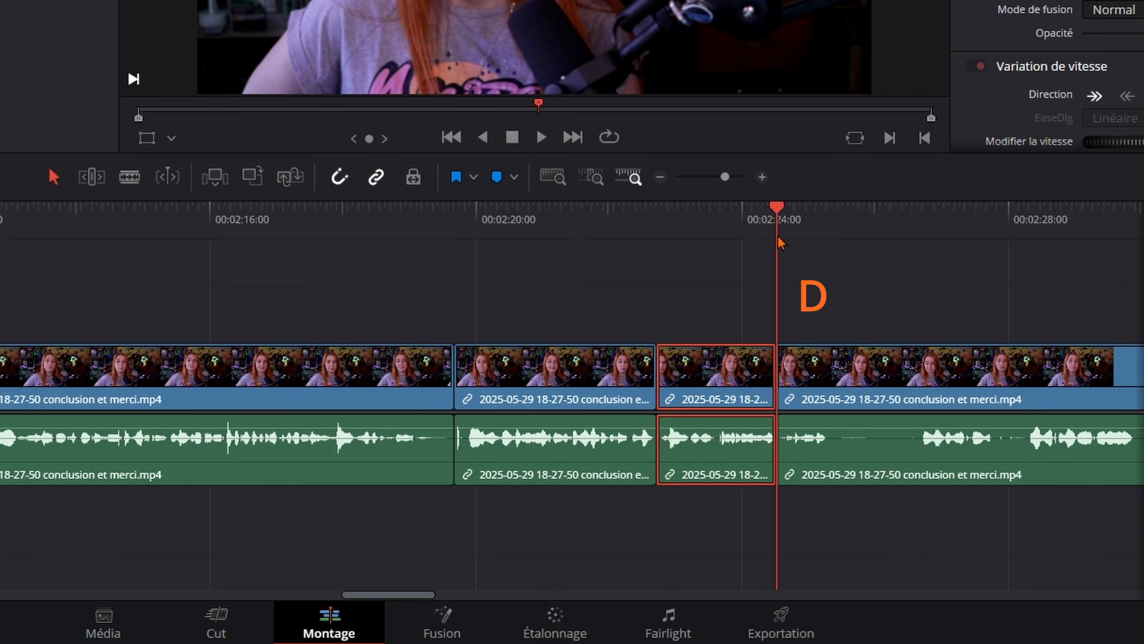
# Split the following piece at about 00:02:25:07 and ripple-trim the new clip's silent start up to about 00:02:26:15.
pyautogui.moveTo(786, 303); pyautogui.dragTo(530, 228)
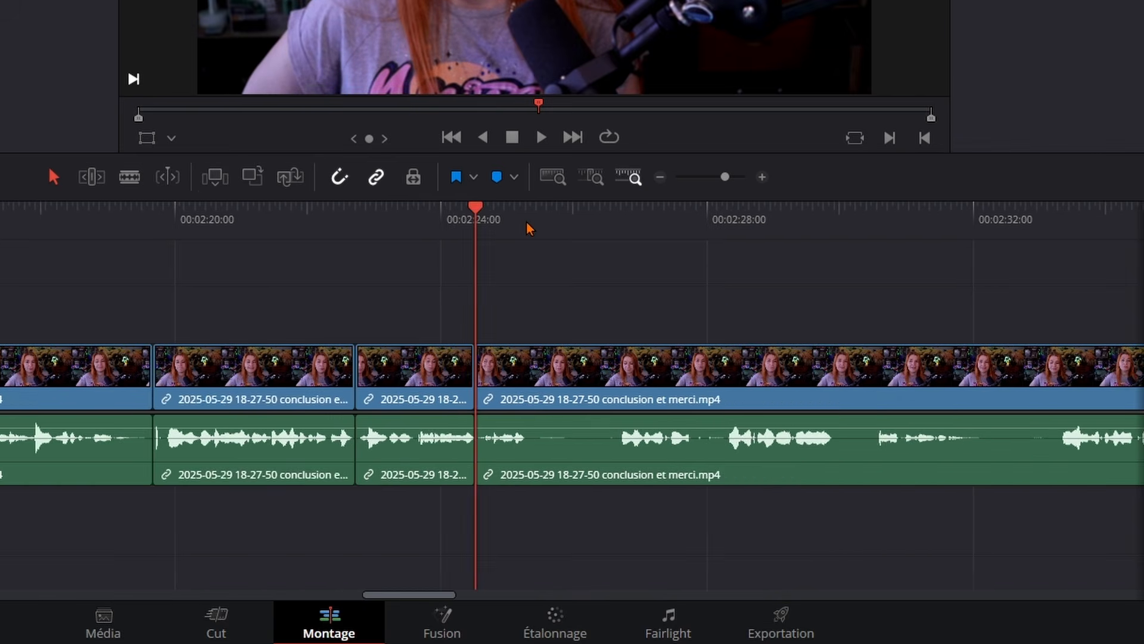
pyautogui.click(532, 215)
pyautogui.click(526, 225)
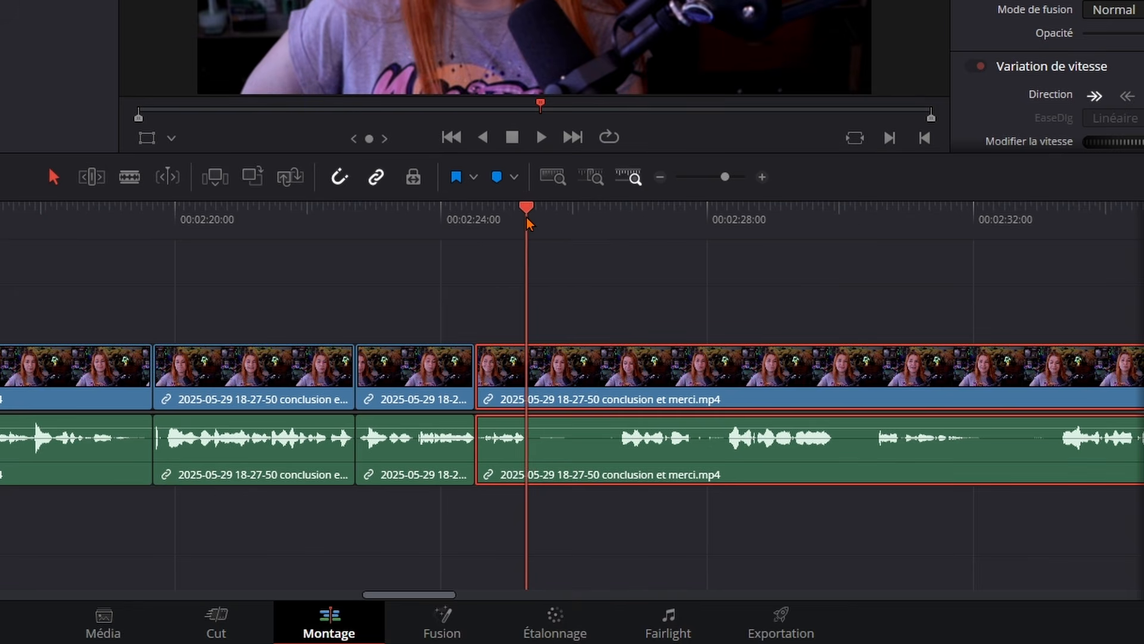
pyautogui.hotkey('ctrl', 'b')
pyautogui.click(615, 226)
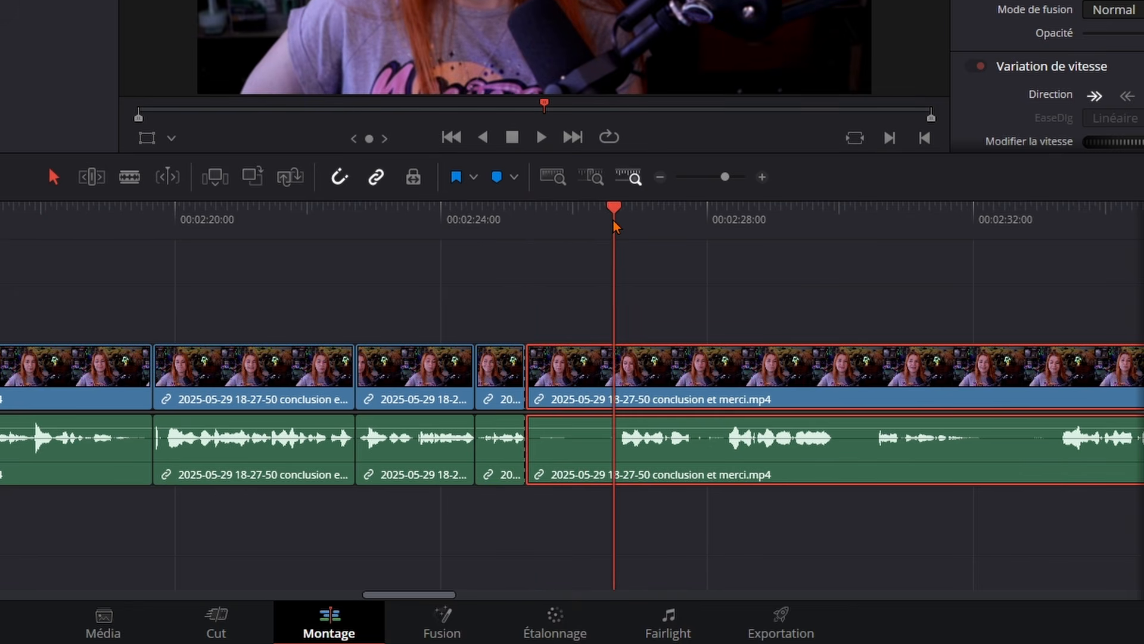
pyautogui.hotkey('ctrl', 'shift', '[')
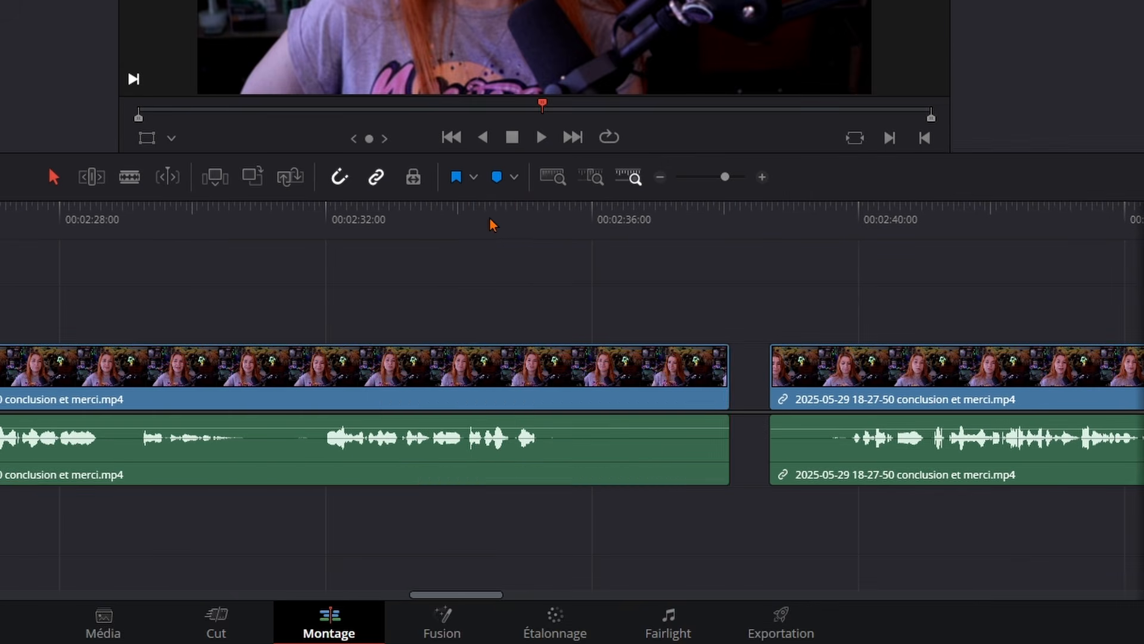
# Ripple-trim the last piece's silent end back to about 00:02:35:05 and cut out its pause between about 00:02:28:15 and 00:02:29:05.
pyautogui.moveTo(491, 222); pyautogui.dragTo(540, 234)
pyautogui.hotkey('ctrl', 'shift', ']')
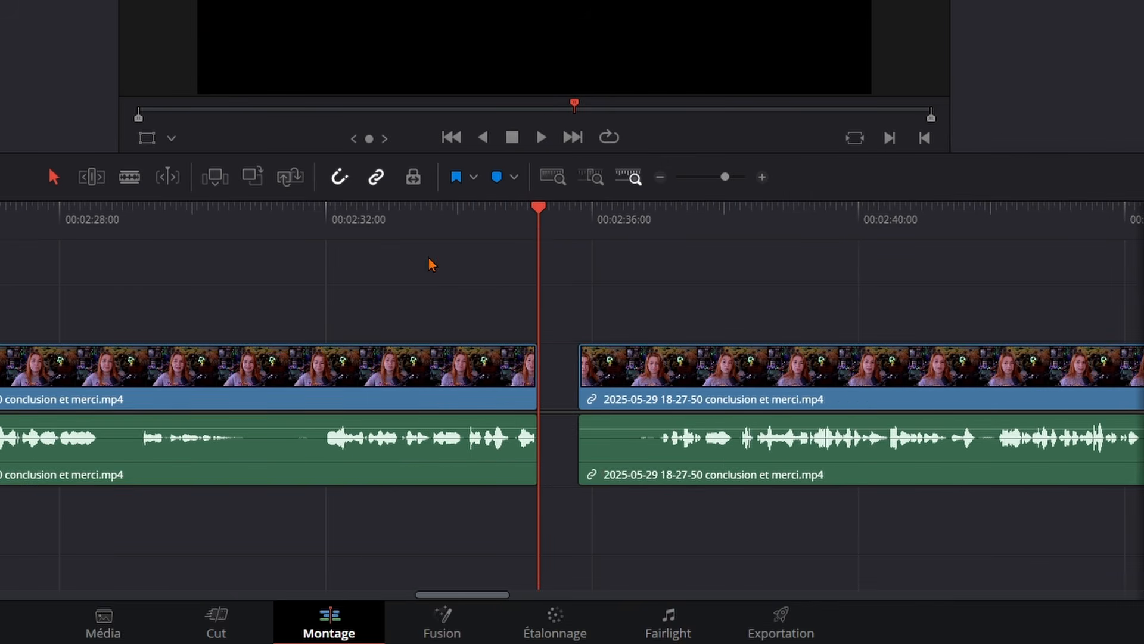
pyautogui.click(101, 230)
pyautogui.hotkey('ctrl', 'b')
pyautogui.click(137, 220)
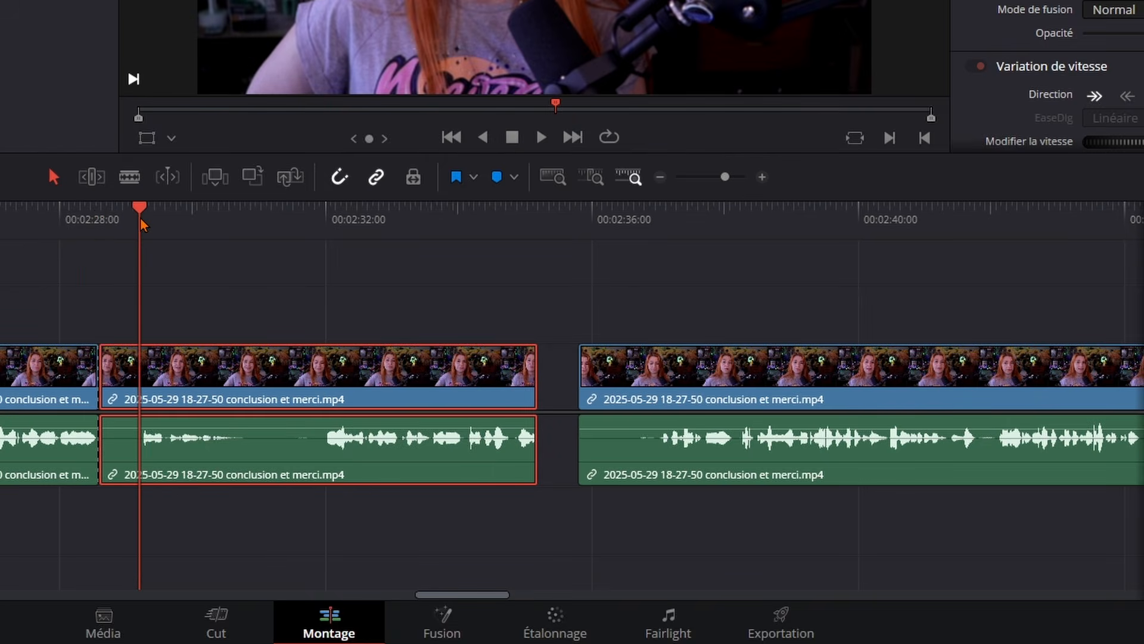
pyautogui.hotkey('ctrl', 'shift', '[')
# Split the piece at about 00:02:30:05 and ripple-trim the new clip's silent start up to about 00:02:31:06.
pyautogui.click(203, 225)
pyautogui.hotkey('ctrl', 'b')
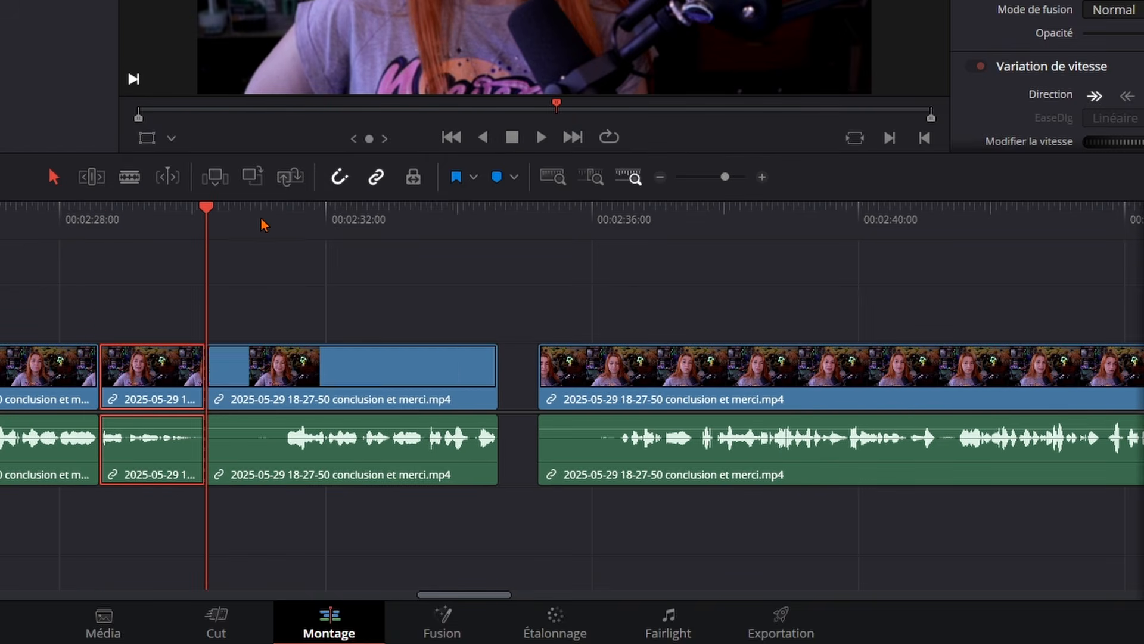
pyautogui.click(276, 222)
pyautogui.hotkey('ctrl', 'shift', '[')
pyautogui.click(246, 296)
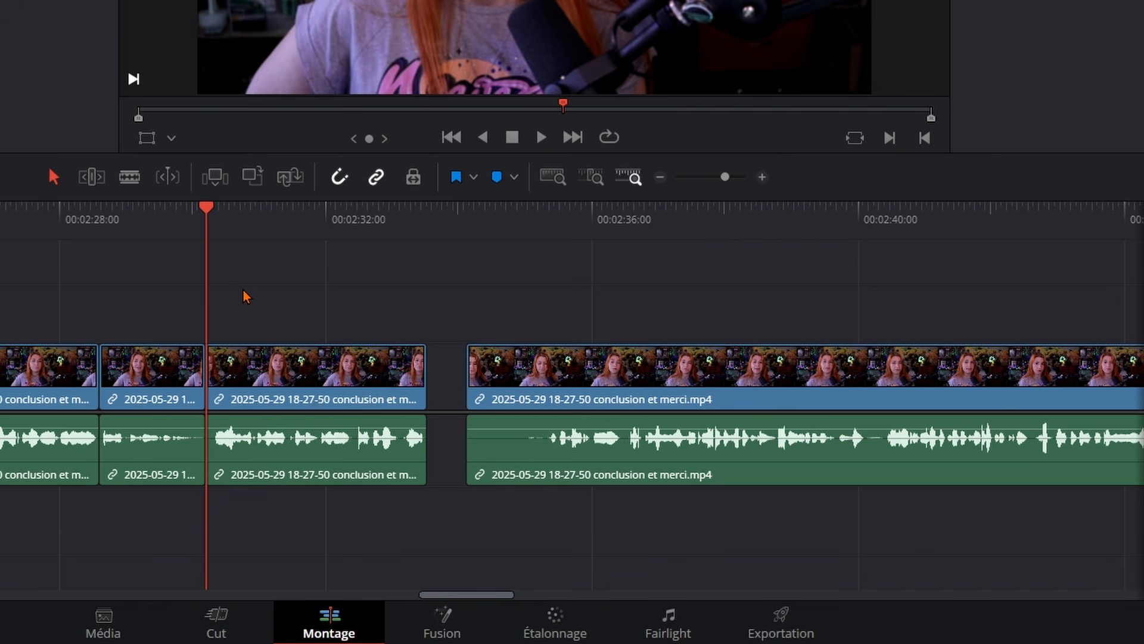
# Ripple-trim the silent start of the clip after the gap up to about 00:02:35:08 and cut that clip's next passages up to about 00:02:38:10.
pyautogui.moveTo(494, 595)
pyautogui.mouseDown()
pyautogui.moveTo(513, 600)
pyautogui.moveTo(487, 605)
pyautogui.moveTo(509, 603)
pyautogui.mouseUp()
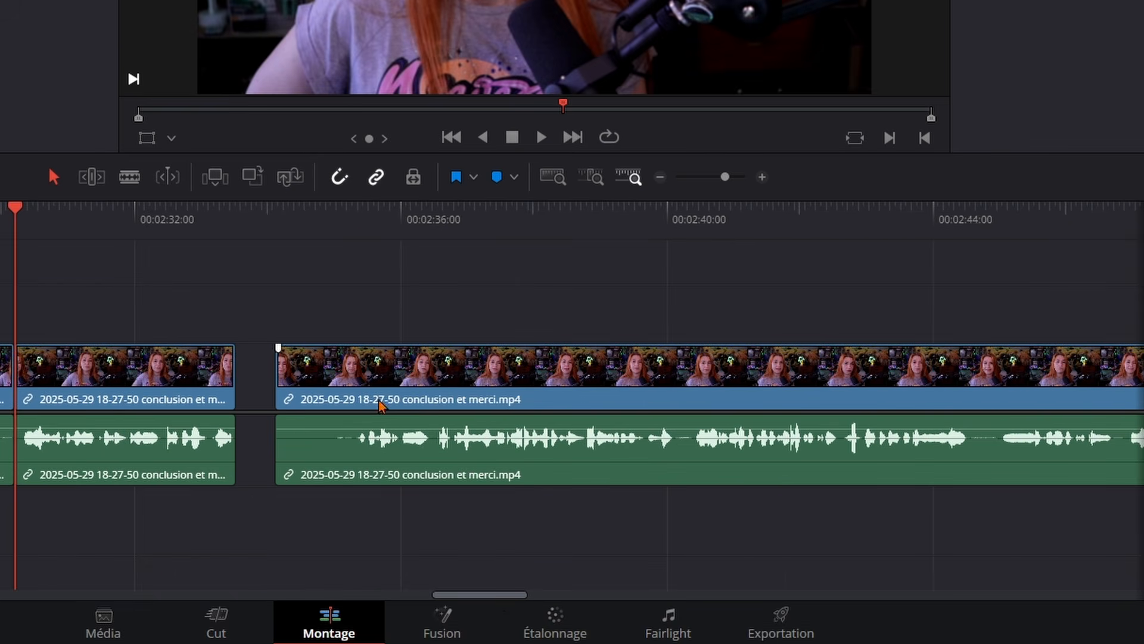
pyautogui.click(348, 230)
pyautogui.moveTo(349, 230); pyautogui.dragTo(356, 231)
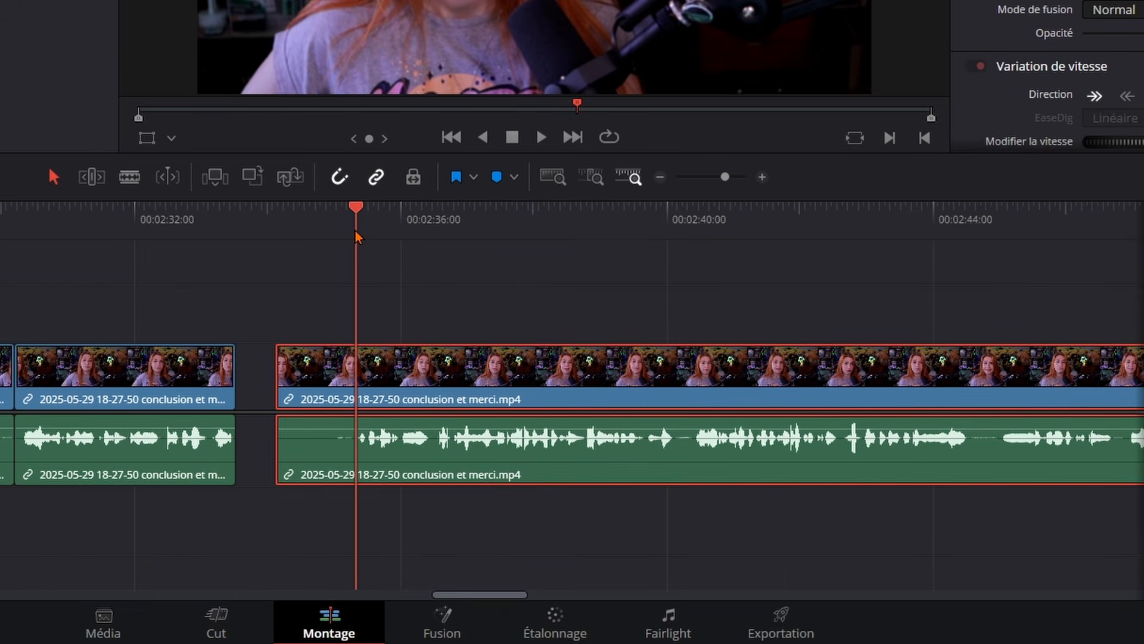
pyautogui.hotkey('ctrl', 'shift', '[')
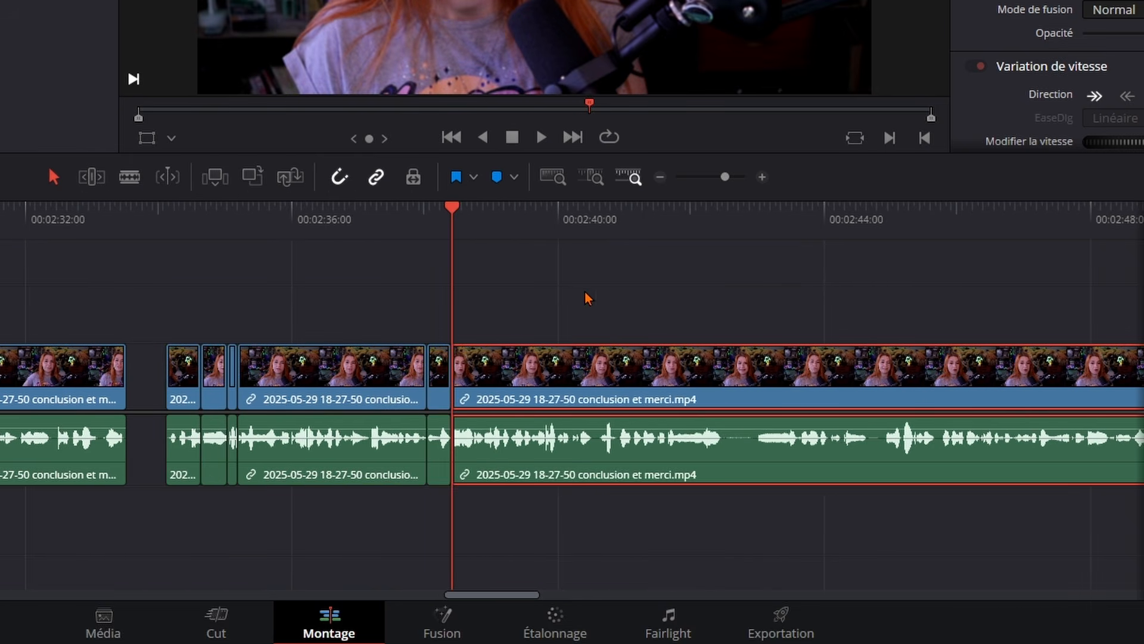
pyautogui.click(588, 298)
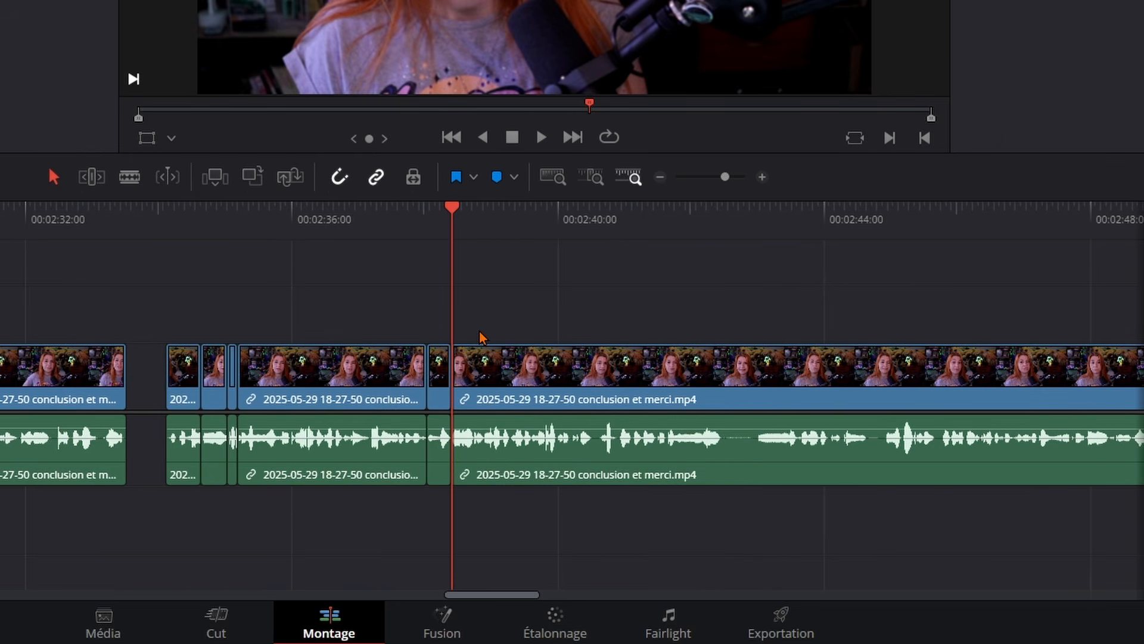
# Inspect the operation assigned to the Q key in the keyboard customization and review the Ripple playhead commands in the Trim category.
pyautogui.hscroll(5, 873, 316)
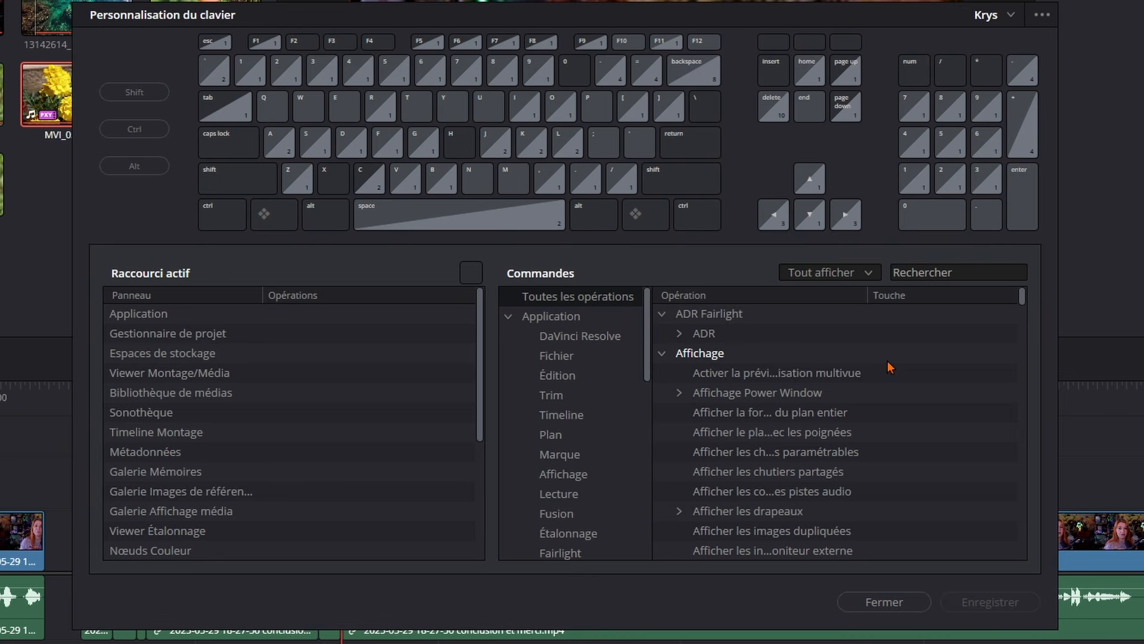
pyautogui.click(275, 108)
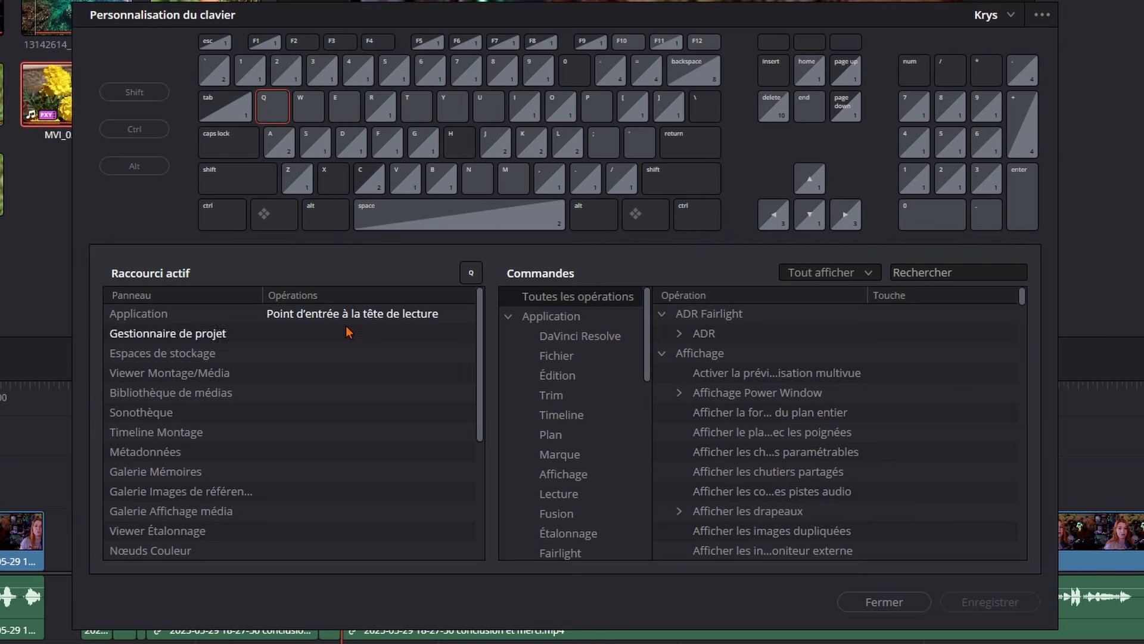
pyautogui.click(318, 316)
pyautogui.click(575, 296)
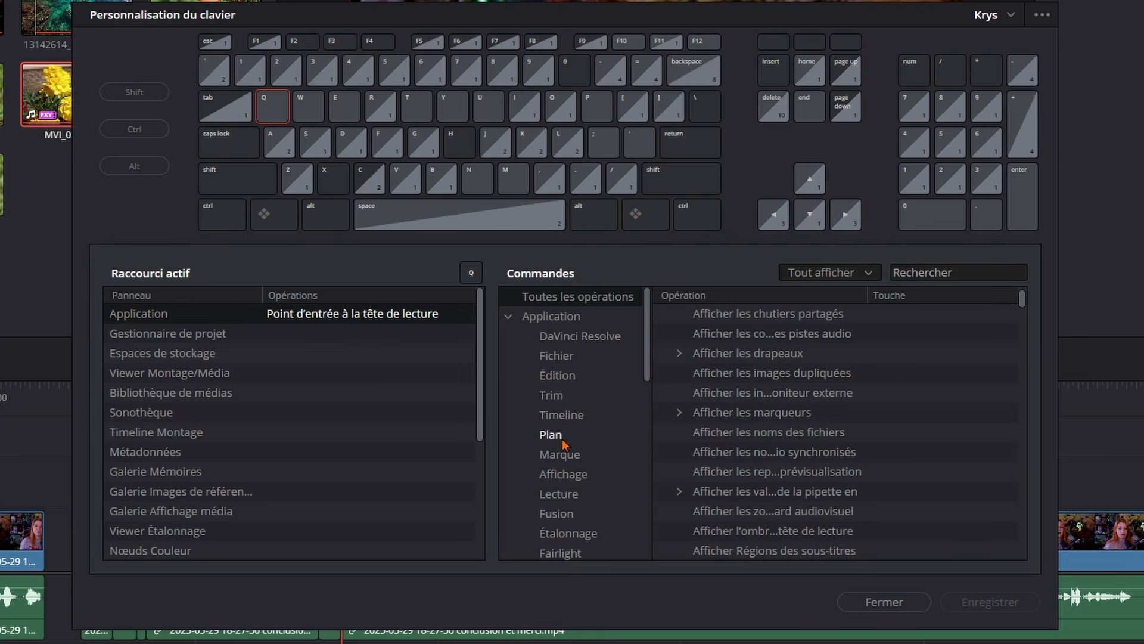
pyautogui.click(548, 395)
pyautogui.scroll(-1, 804, 363)
pyautogui.scroll(-3, 805, 363)
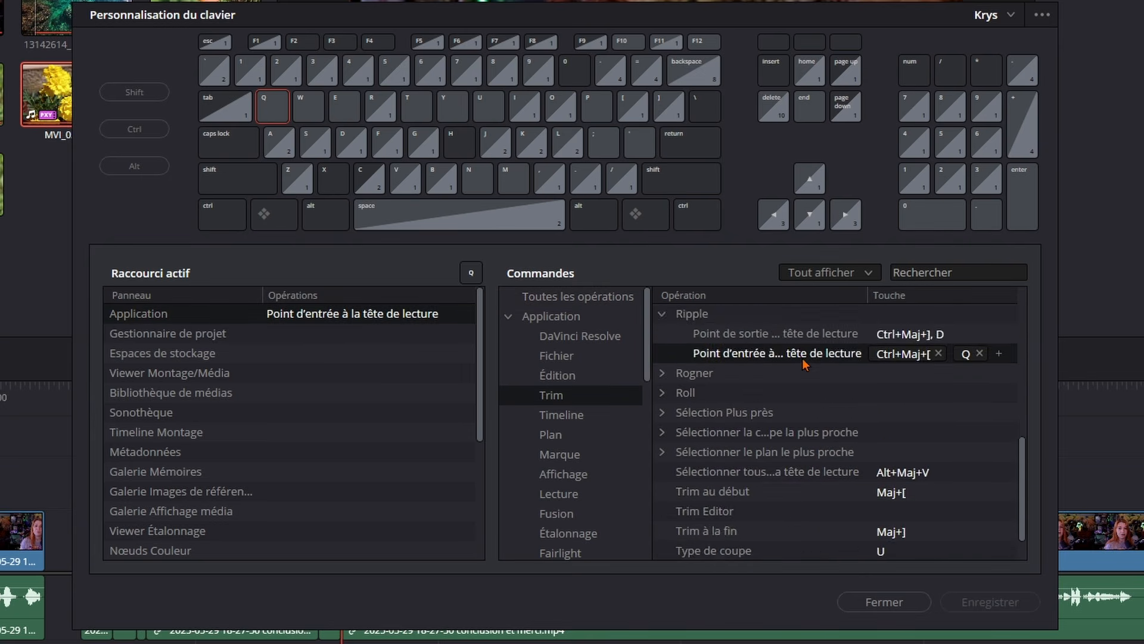
pyautogui.scroll(2, 745, 372)
pyautogui.click(667, 376)
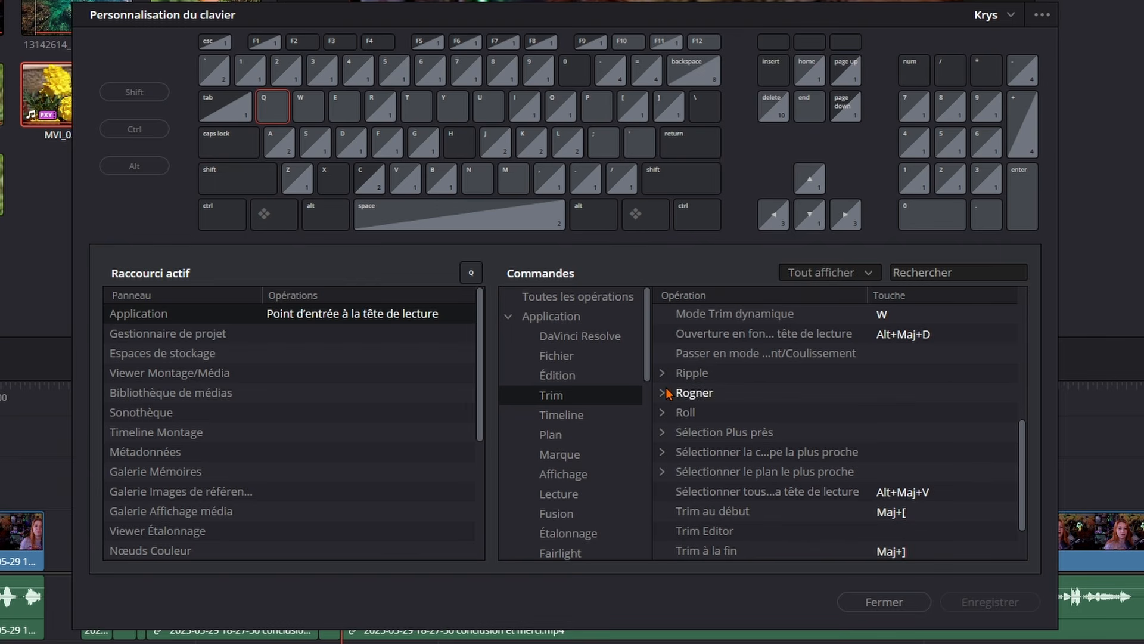
pyautogui.click(664, 376)
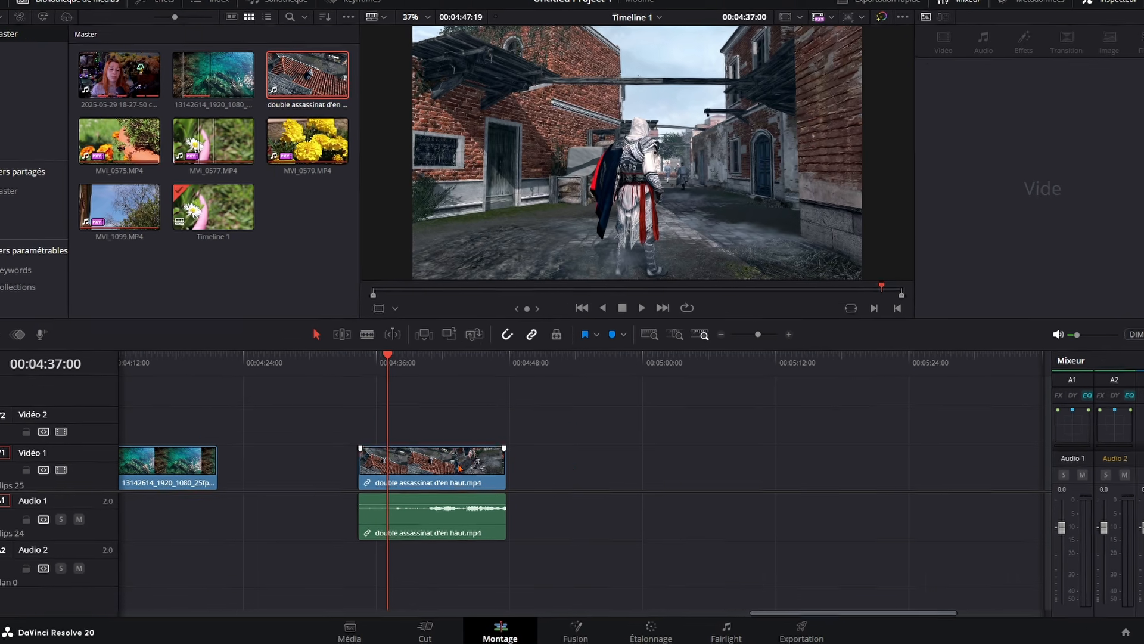
# Select only the video part of the double assassinat d'en haut.mp4 clip and shift it out of sync with its audio by 09:14.
pyautogui.click(458, 476)
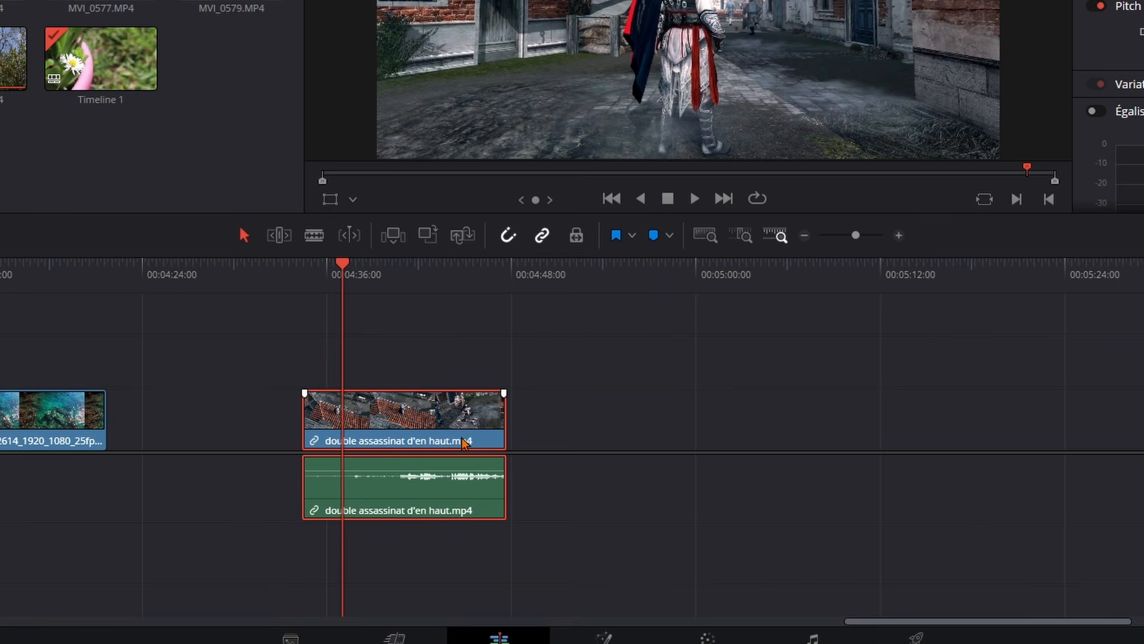
pyautogui.keyDown('alt'); pyautogui.click(472, 431); pyautogui.keyUp('alt')
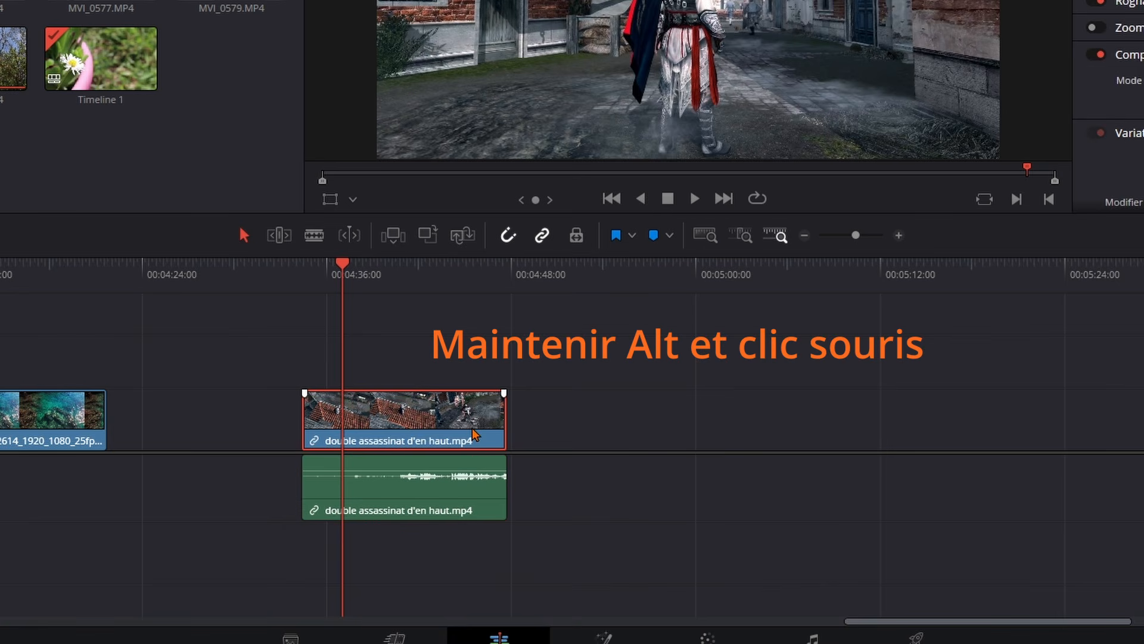
pyautogui.moveTo(382, 431); pyautogui.dragTo(612, 426)
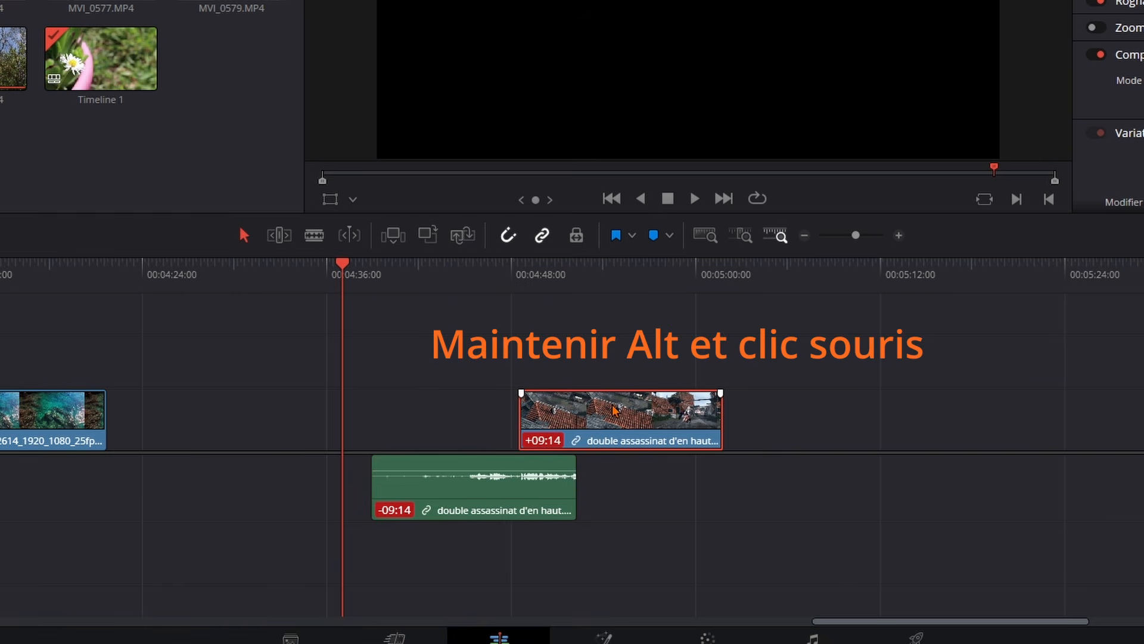
# Select the audio and video parts separately, move the video back into alignment above its audio, and select the linked clip as a whole.
pyautogui.keyDown('alt'); pyautogui.click(500, 512); pyautogui.keyUp('alt')
pyautogui.keyDown('alt'); pyautogui.click(607, 444); pyautogui.keyUp('alt')
pyautogui.moveTo(646, 424); pyautogui.dragTo(498, 424)
pyautogui.click(493, 420)
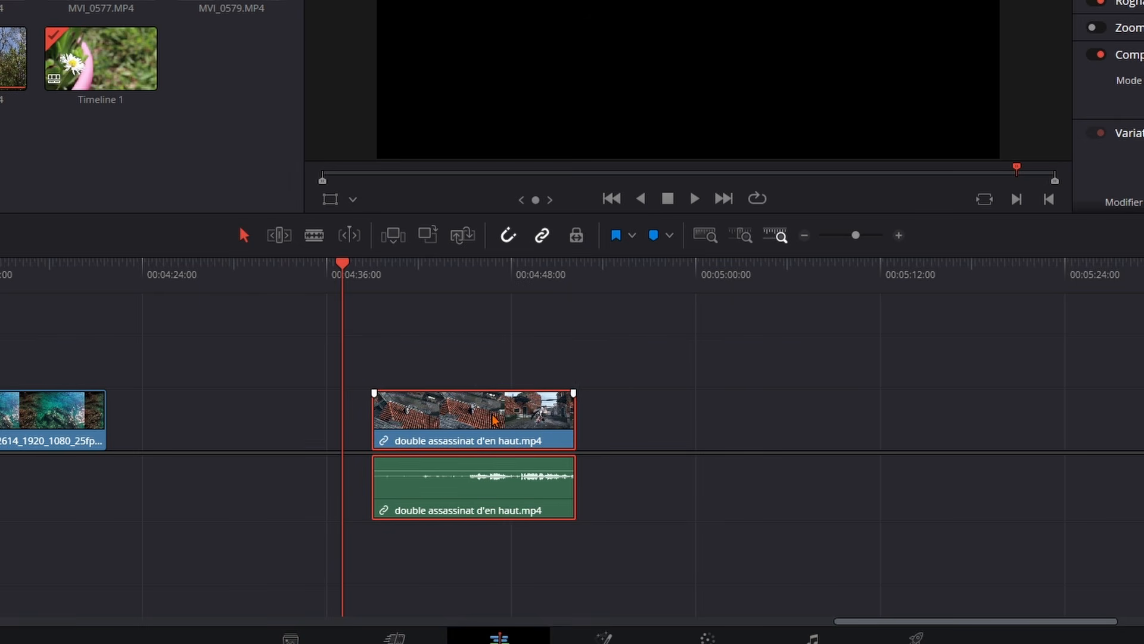
pyautogui.click(642, 458)
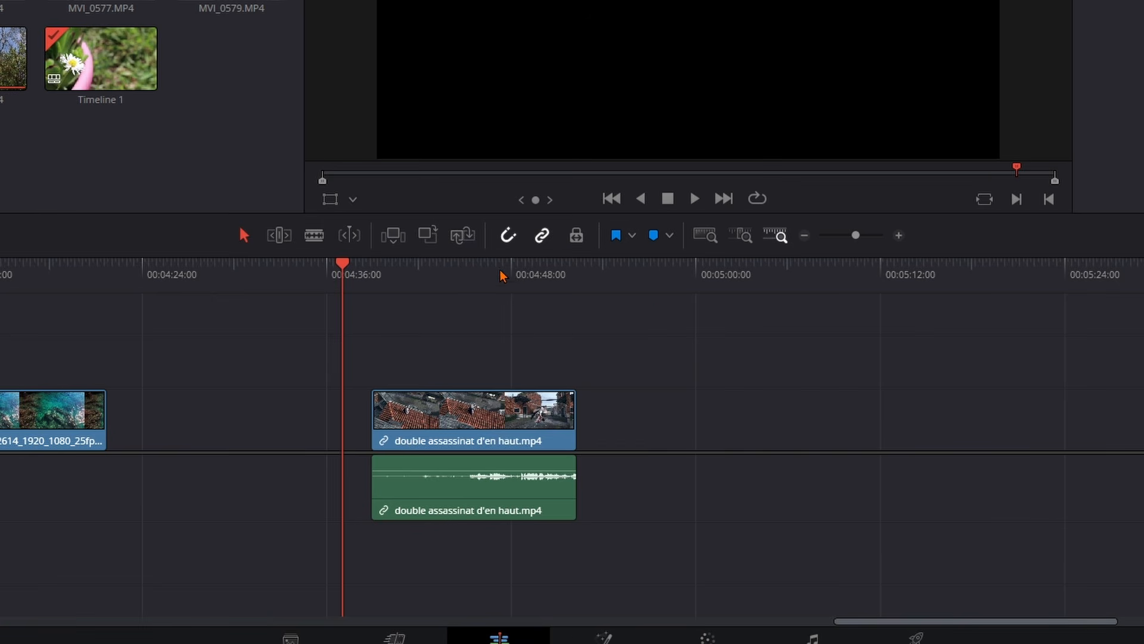
# Add a marker to the timeline at about 00:04:53:00 and another on the selected double assassinat d'en haut.mp4 clip at about 00:04:46:06.
pyautogui.click(589, 271)
pyautogui.press('m')
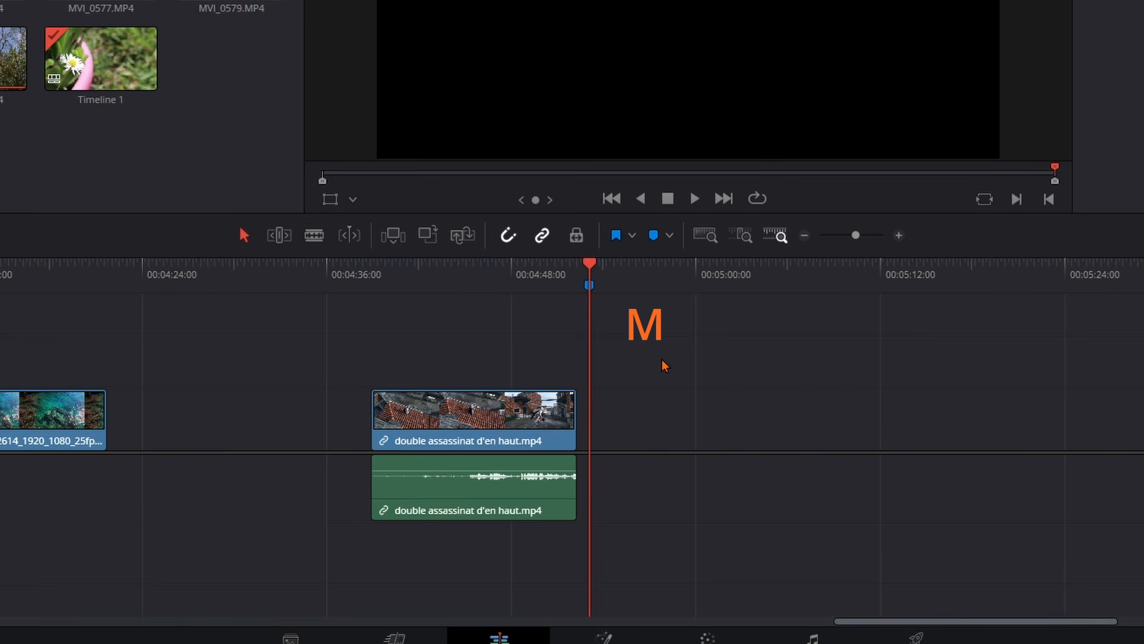
pyautogui.click(510, 421)
pyautogui.click(485, 280)
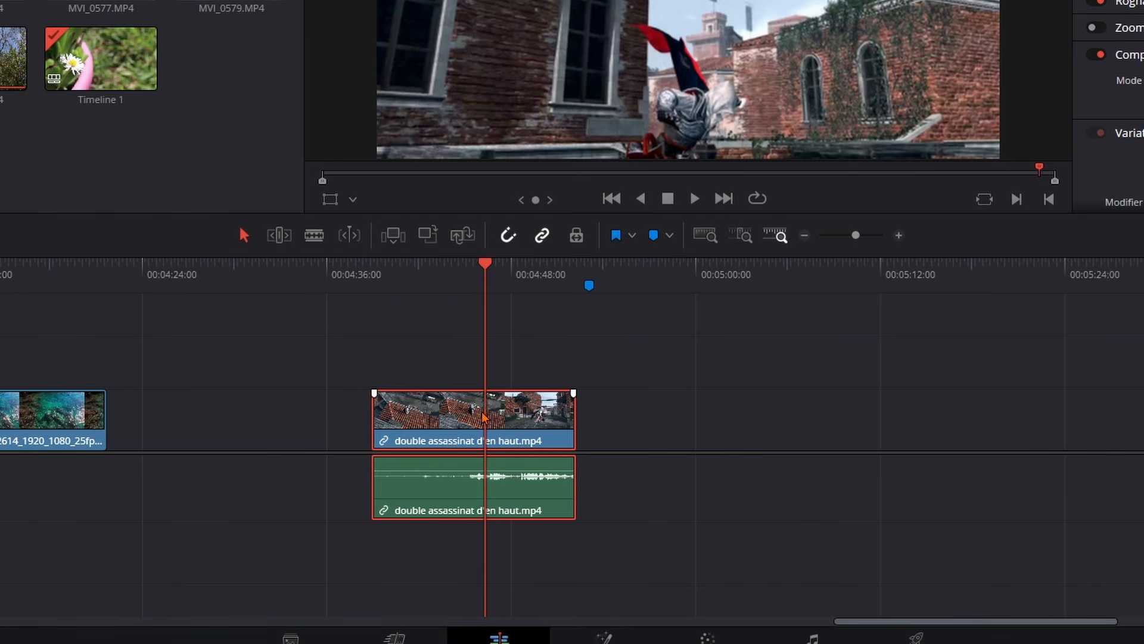
pyautogui.press('m')
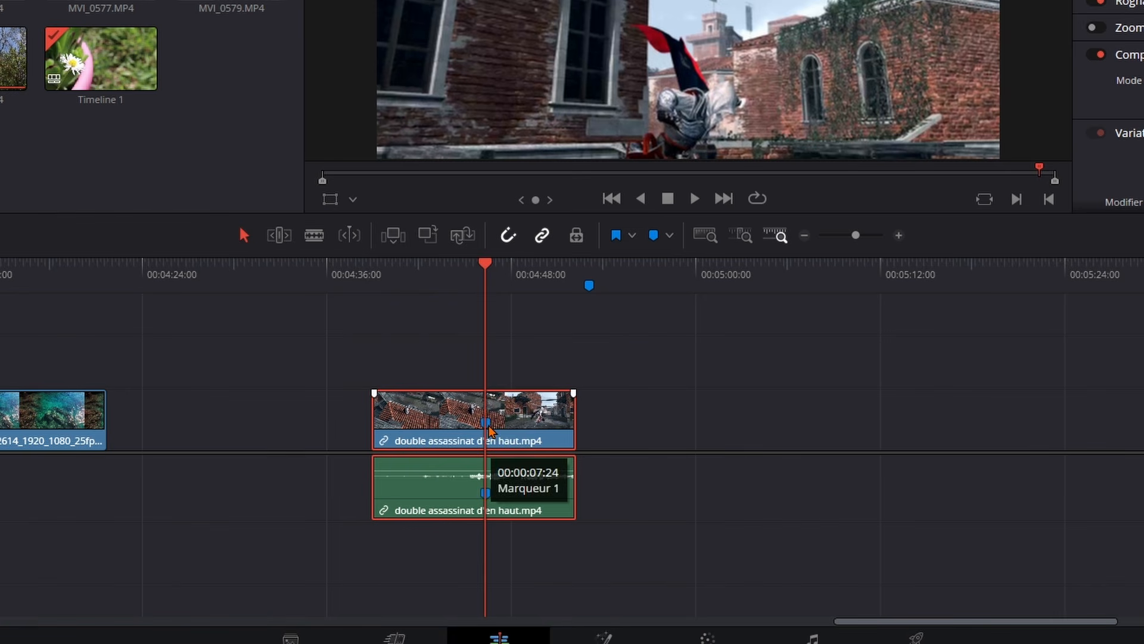
pyautogui.moveTo(486, 498)
pyautogui.click(672, 441)
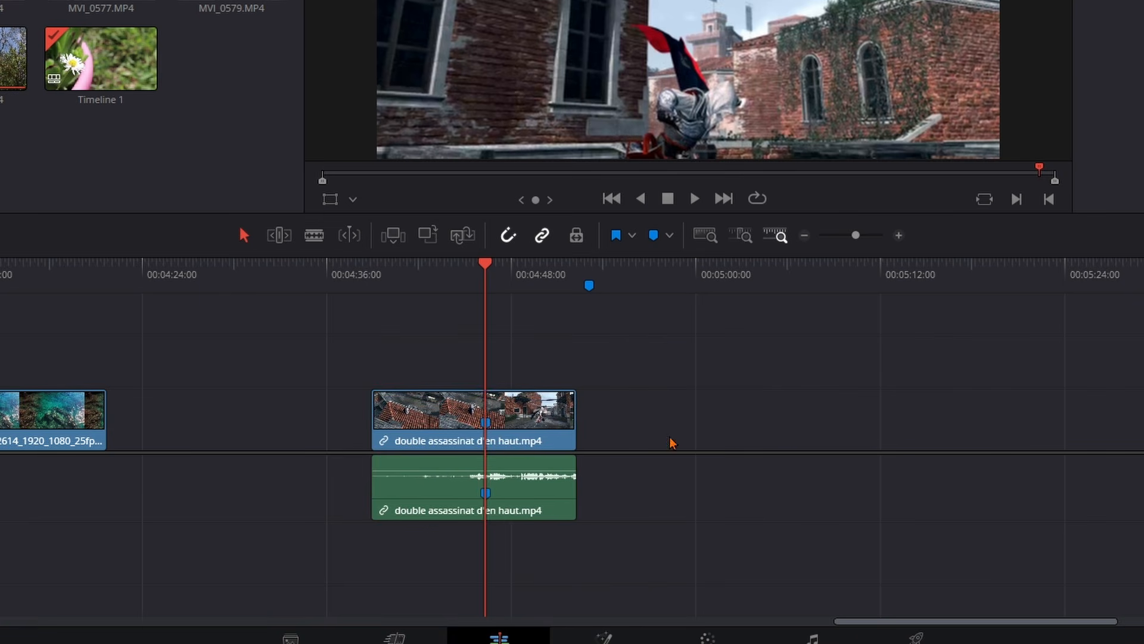
# Add another timeline marker after the clip at about 00:04:57 and open that marker's settings.
pyautogui.click(675, 275)
pyautogui.click(655, 276)
pyautogui.moveTo(647, 276)
pyautogui.mouseDown()
pyautogui.moveTo(427, 269)
pyautogui.moveTo(656, 279)
pyautogui.mouseUp()
pyautogui.press('m')
pyautogui.press('m')
pyautogui.click(753, 371)
pyautogui.click(774, 277)
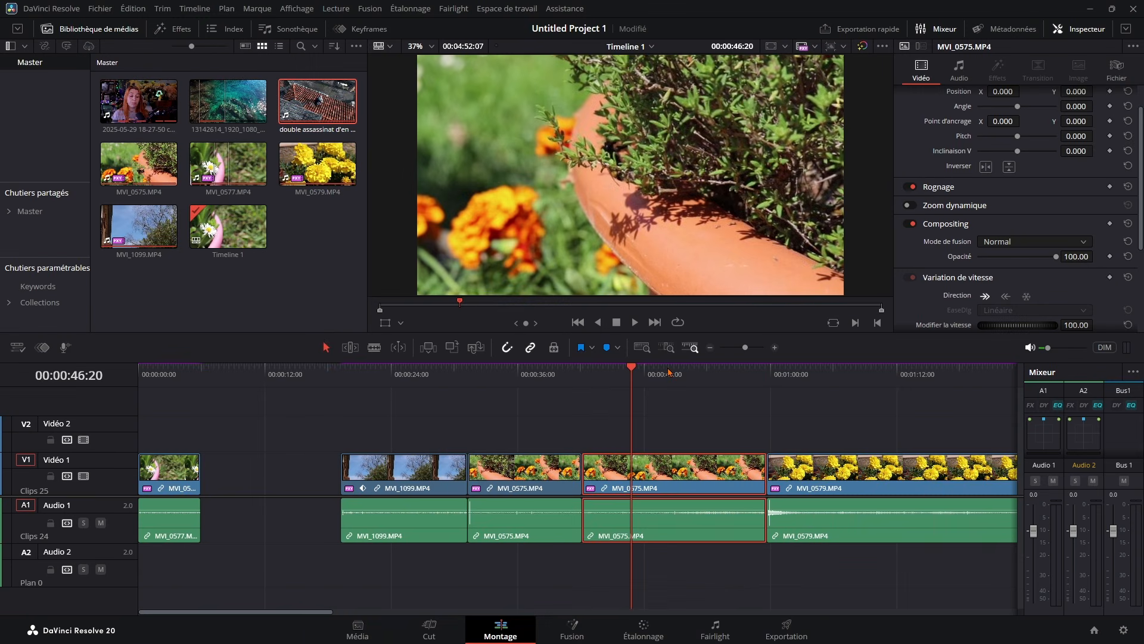
# Play the second MVI_0575.MP4 clip from 00:00:46:20 to about 00:00:49:01, stop, and preview it in full screen before returning to the normal view.
pyautogui.press('space')
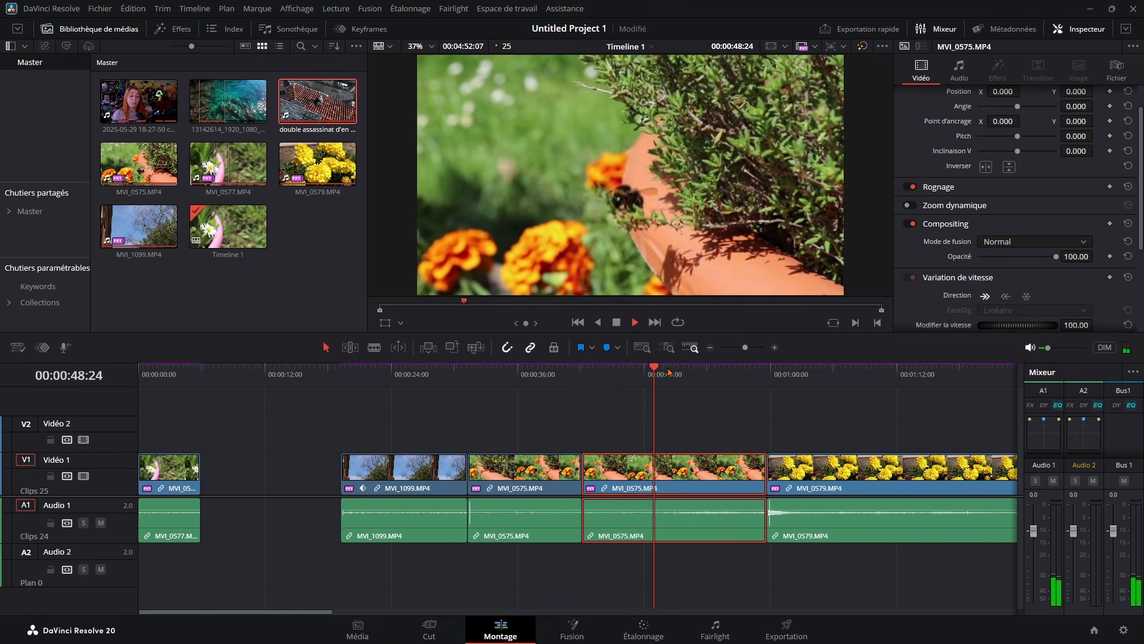
pyautogui.press('space')
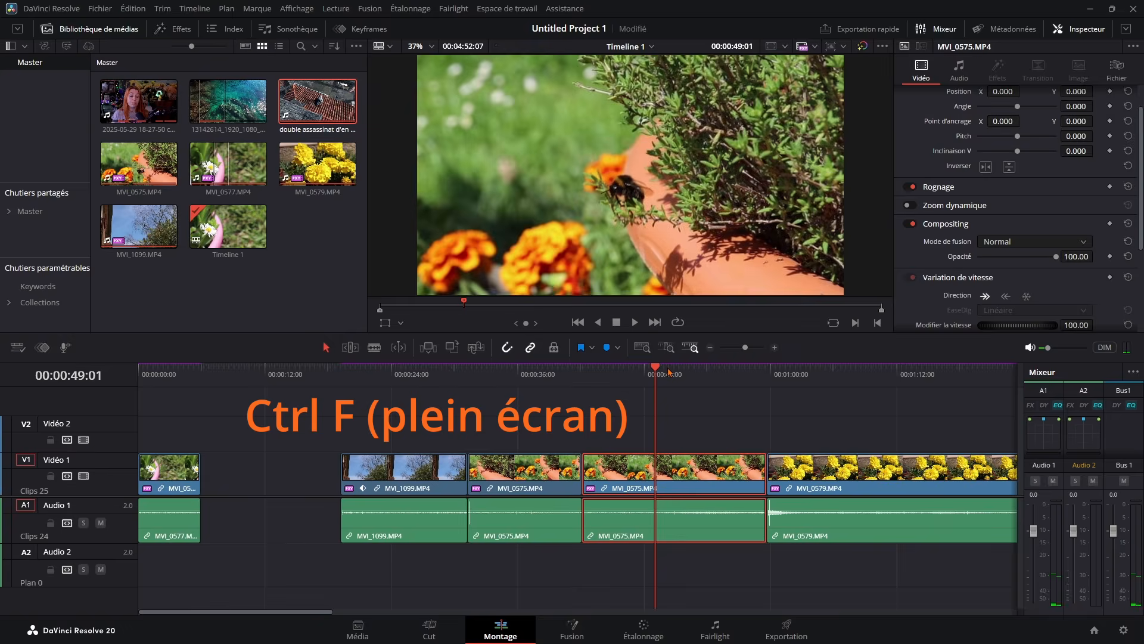
pyautogui.hotkey('ctrl', 'f')
pyautogui.press('space')
pyautogui.press('Escape')
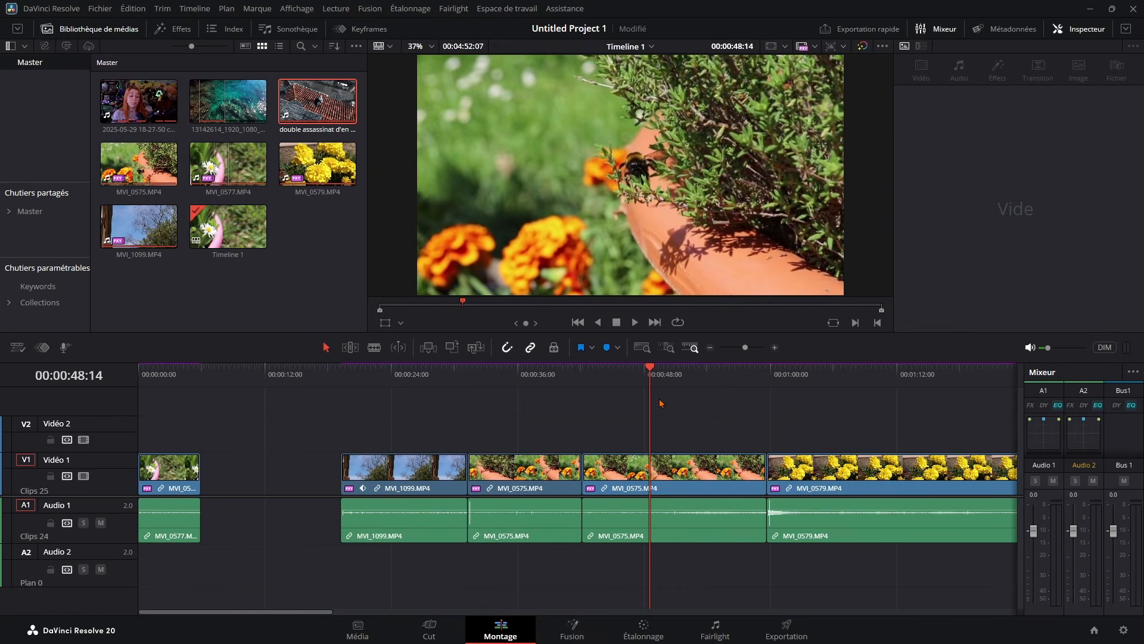
# Select the second MVI_0575.MP4 clip and raise its audio volume to +16 dB.
pyautogui.click(690, 483)
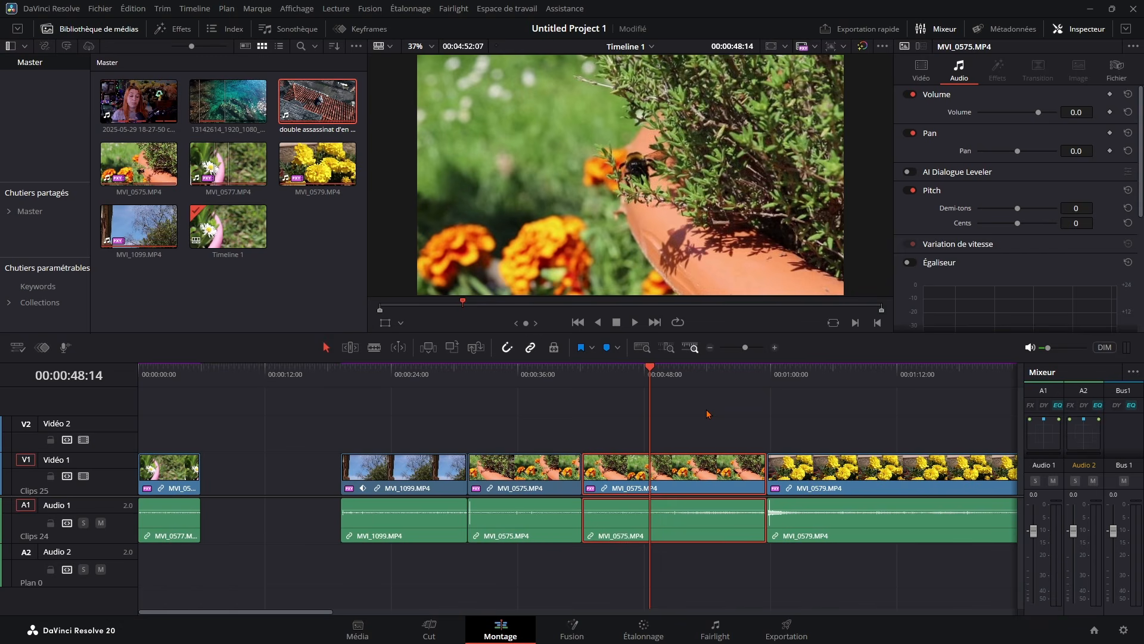
pyautogui.hotkey('ctrl', 'alt', '=')
pyautogui.hotkey('ctrl', 'alt', '=')
pyautogui.hotkey('ctrl', 'alt', '=')
pyautogui.hotkey('ctrl', 'alt', '=')
pyautogui.hotkey('ctrl', 'alt', '=')
pyautogui.hotkey('ctrl', 'alt', '=')
pyautogui.hotkey('ctrl', 'alt', '=')
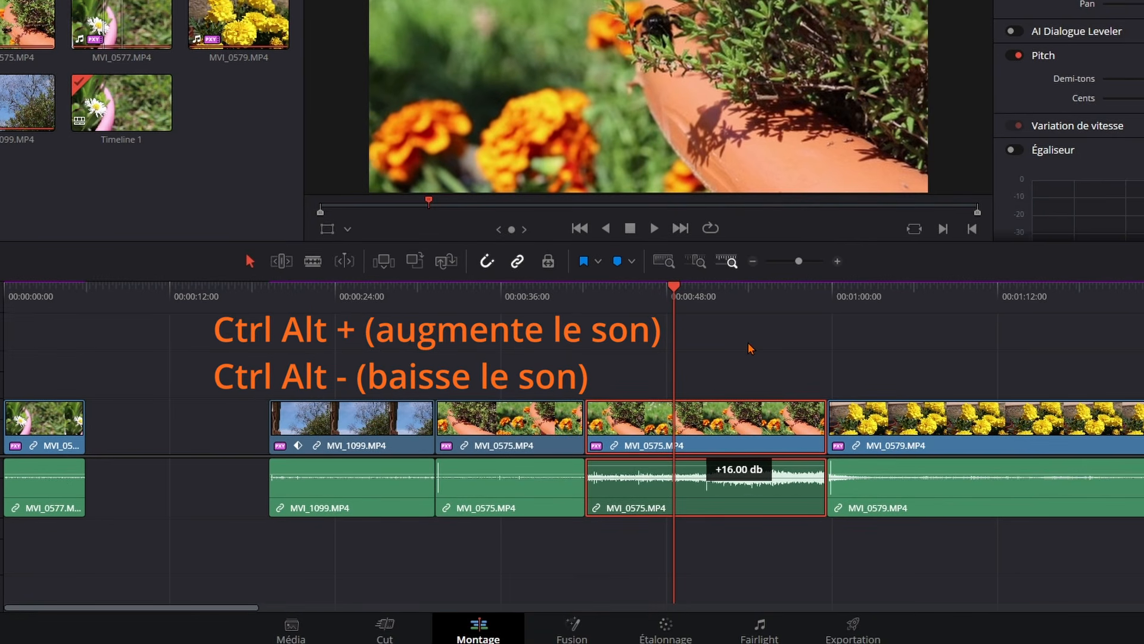
# Lower the selected MVI_0575.MP4 clip's volume back down.
pyautogui.hotkey('ctrl', 'alt', '-')
pyautogui.hotkey('ctrl', 'alt', '-')
pyautogui.hotkey('ctrl', 'alt', '-')
pyautogui.hotkey('ctrl', 'alt', '-')
pyautogui.hotkey('ctrl', 'alt', '-')
# Set a timeline In point at about 00:00:45 within the second MVI_0575.MP4 clip.
pyautogui.click(553, 289)
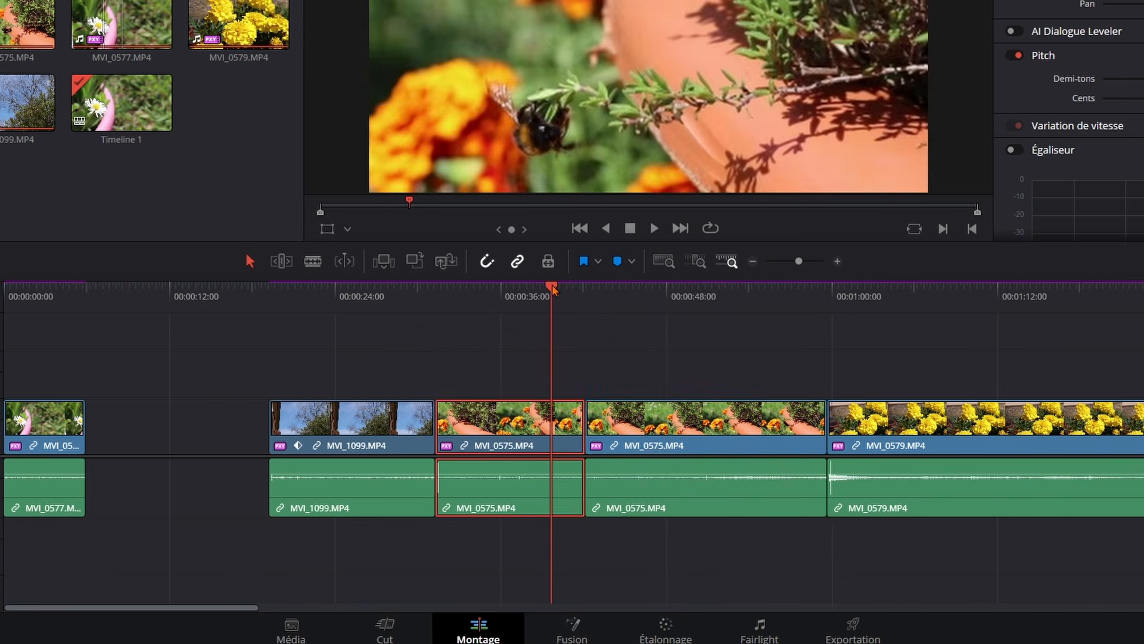
pyautogui.click(627, 289)
pyautogui.click(700, 395)
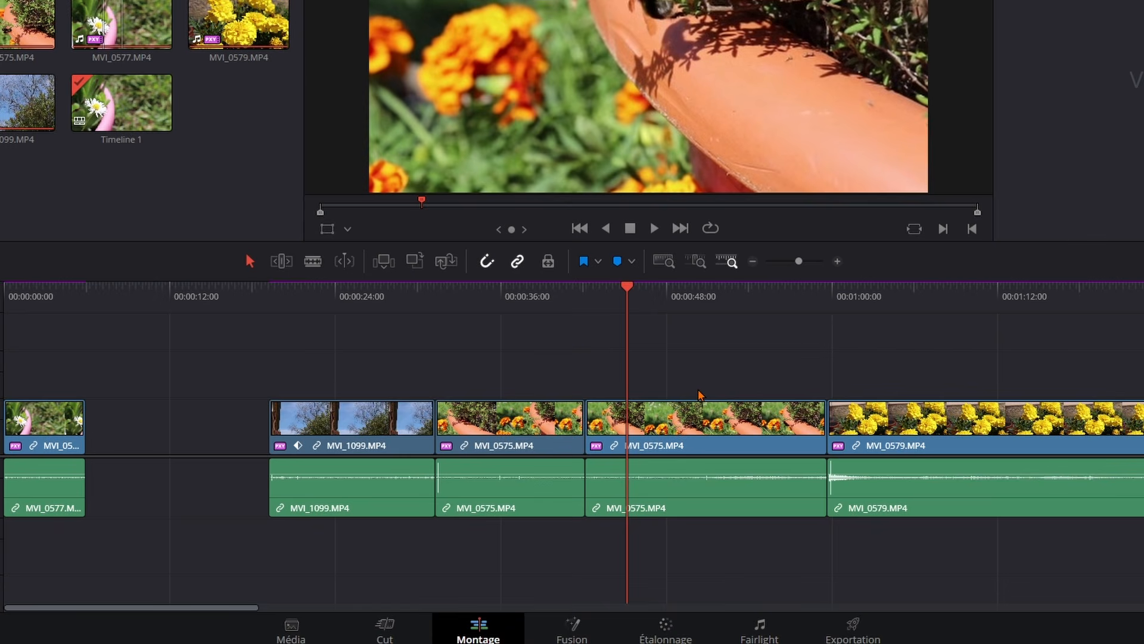
pyautogui.press('i')
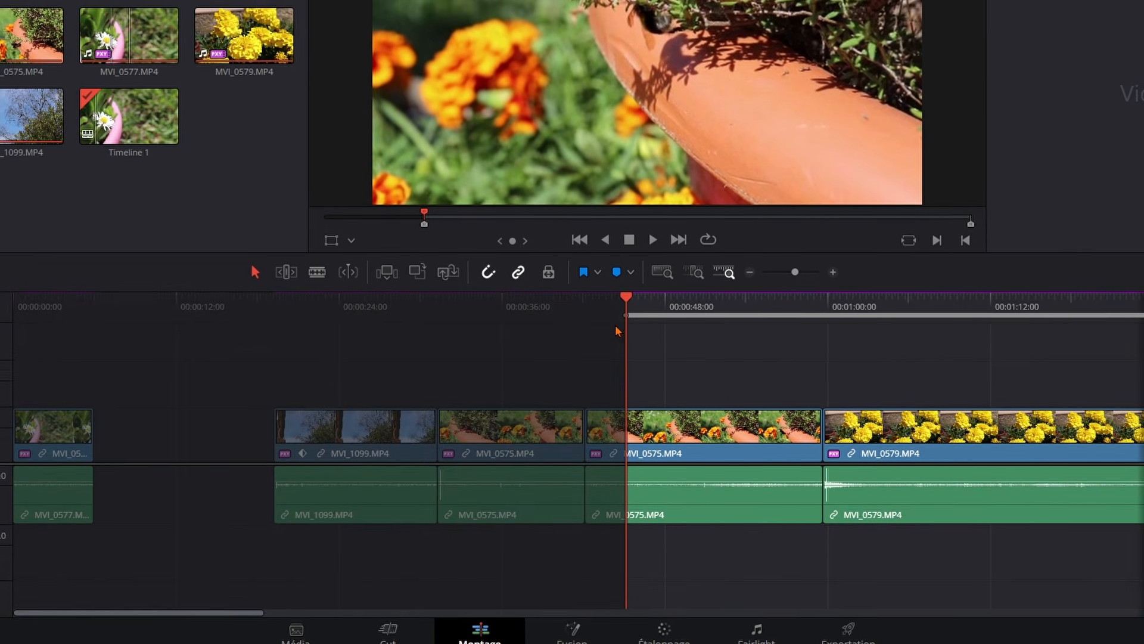
pyautogui.hscroll(6, 716, 382)
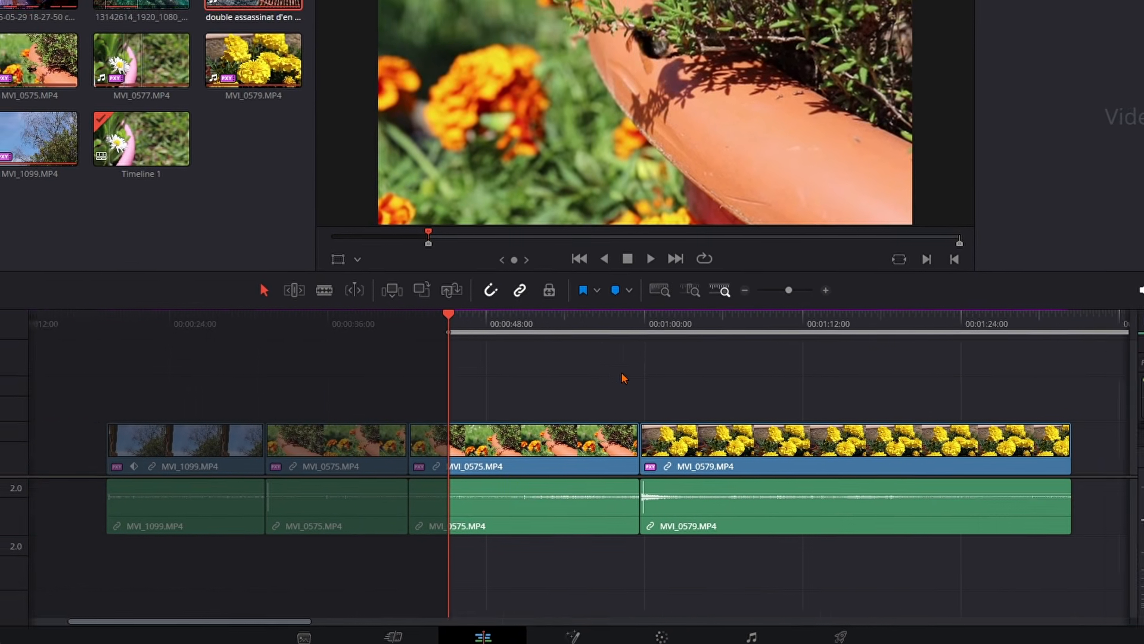
pyautogui.hscroll(2, 286, 383)
pyautogui.hscroll(-8, 560, 378)
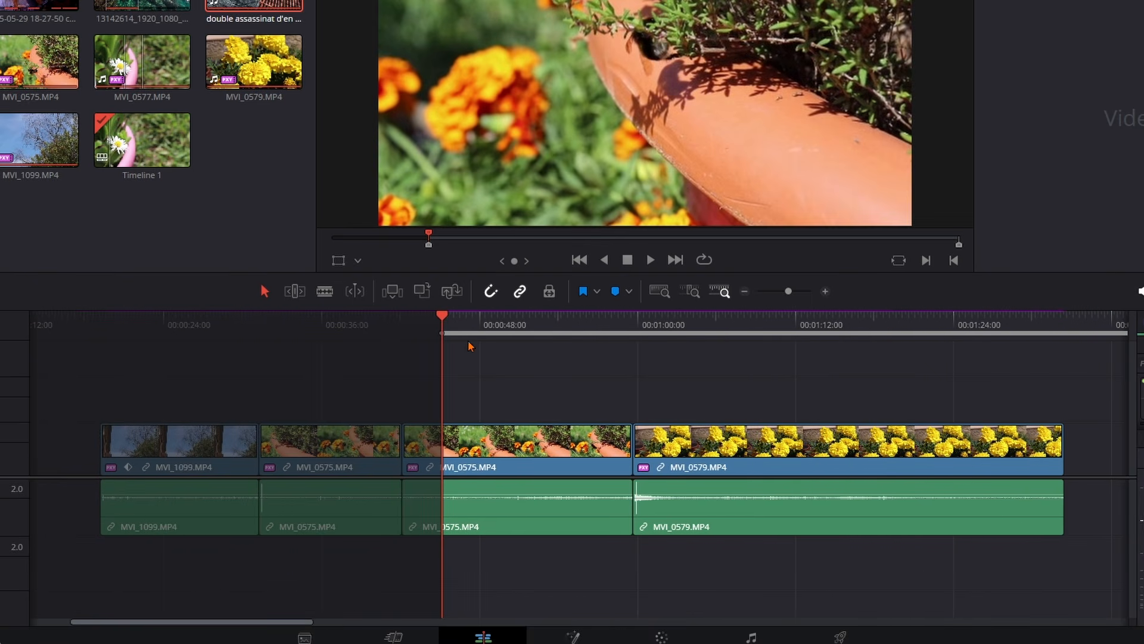
# Move the playhead before the marked range, return it to the In point, and clear that In point.
pyautogui.moveTo(443, 317); pyautogui.dragTo(307, 342)
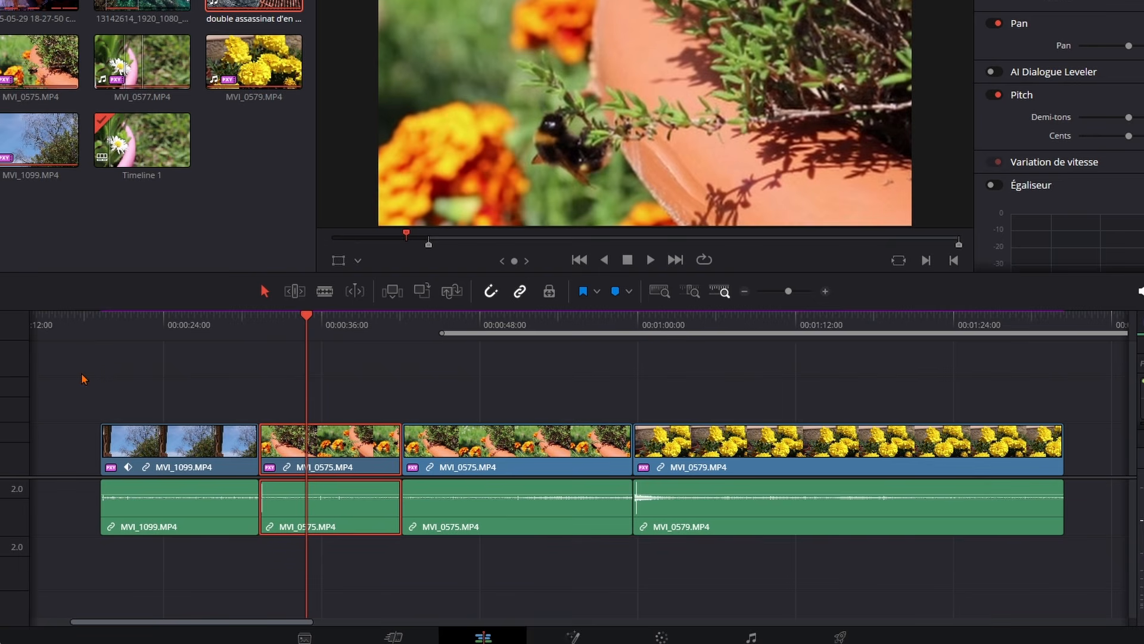
pyautogui.click(414, 325)
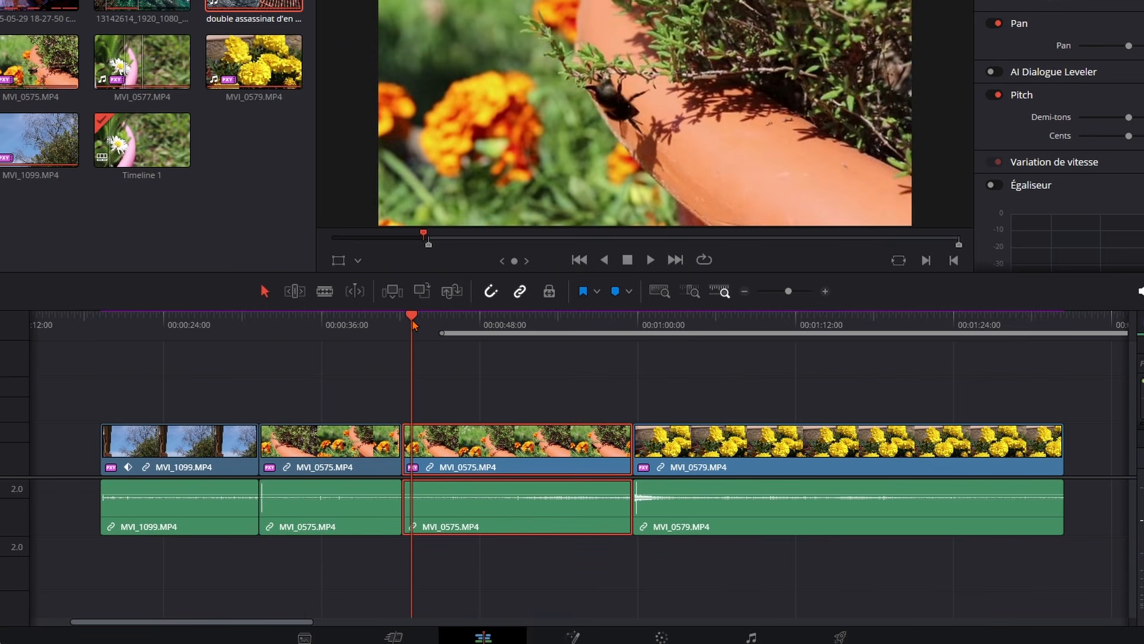
pyautogui.click(446, 325)
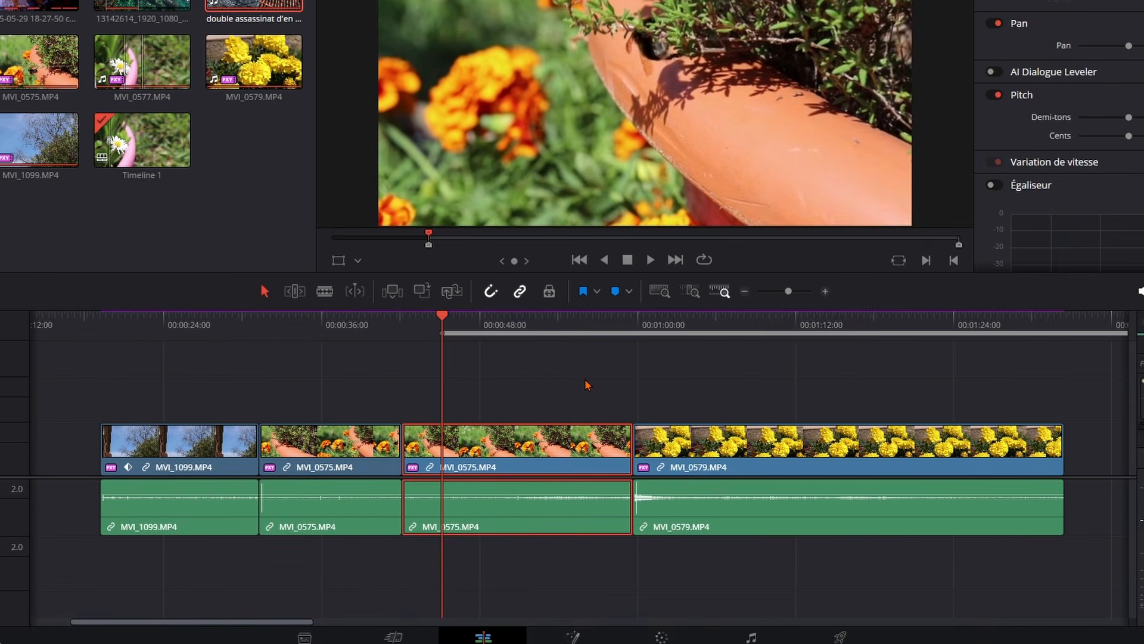
pyautogui.hotkey('alt', 'i')
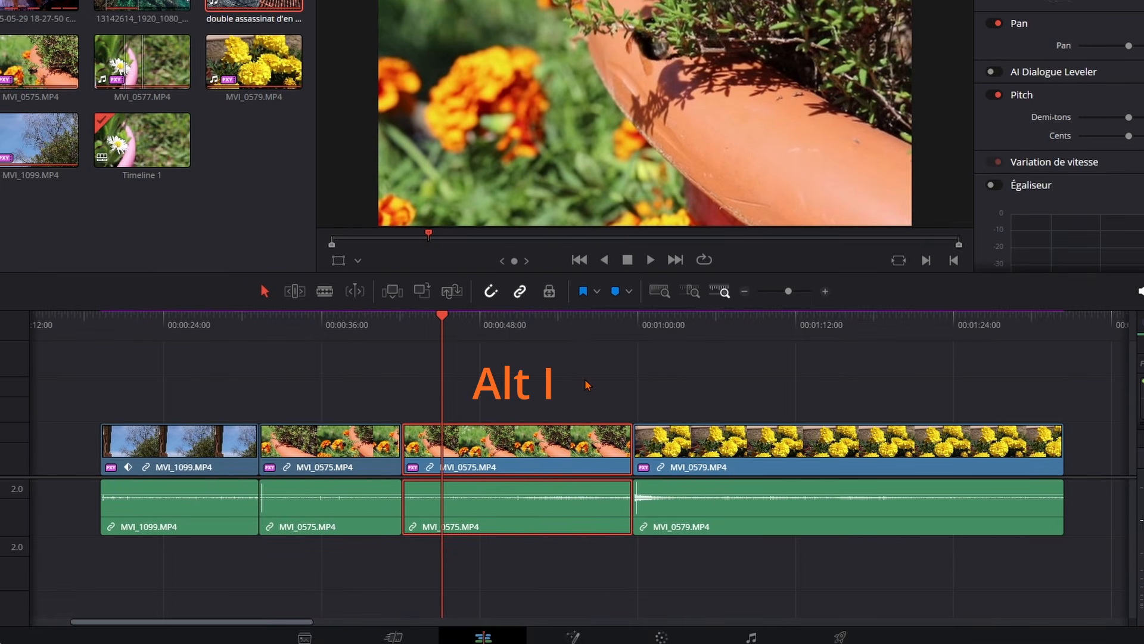
# Mark an In point at about 00:00:27 in the MVI_1099.MP4 clip and an Out point at about 00:01:14 in MVI_0579.MP4.
pyautogui.click(309, 316)
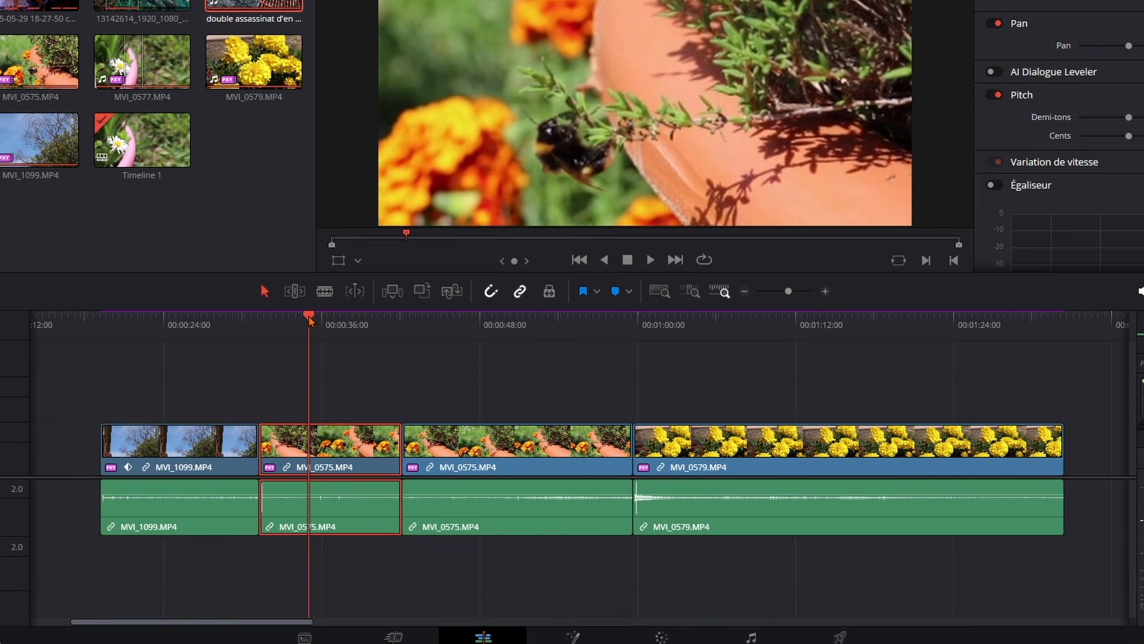
pyautogui.click(459, 403)
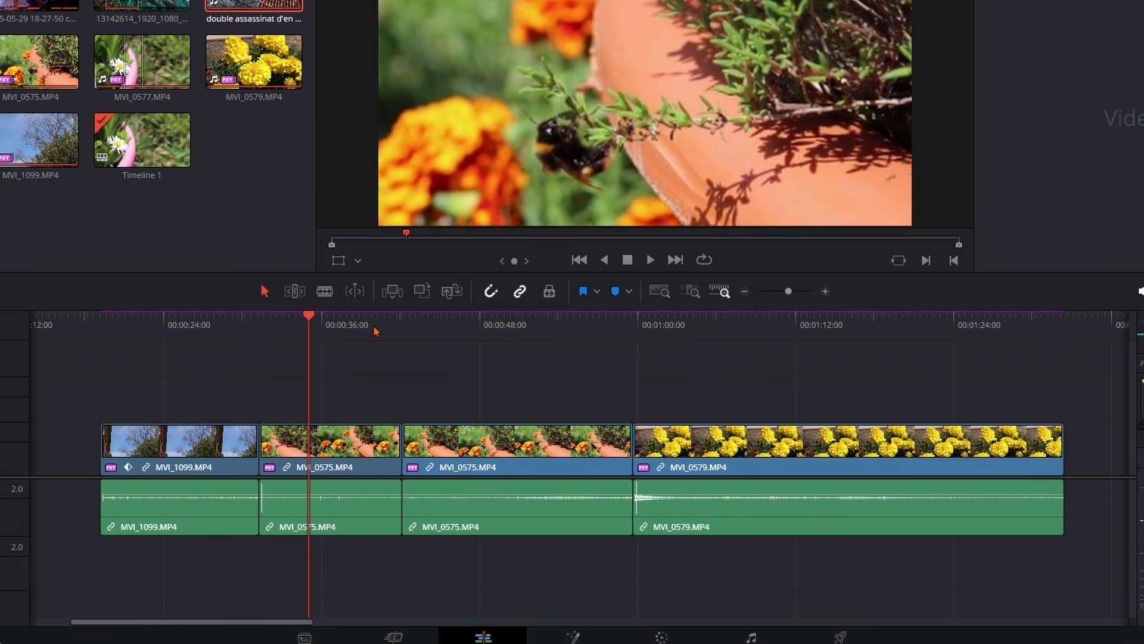
pyautogui.click(202, 329)
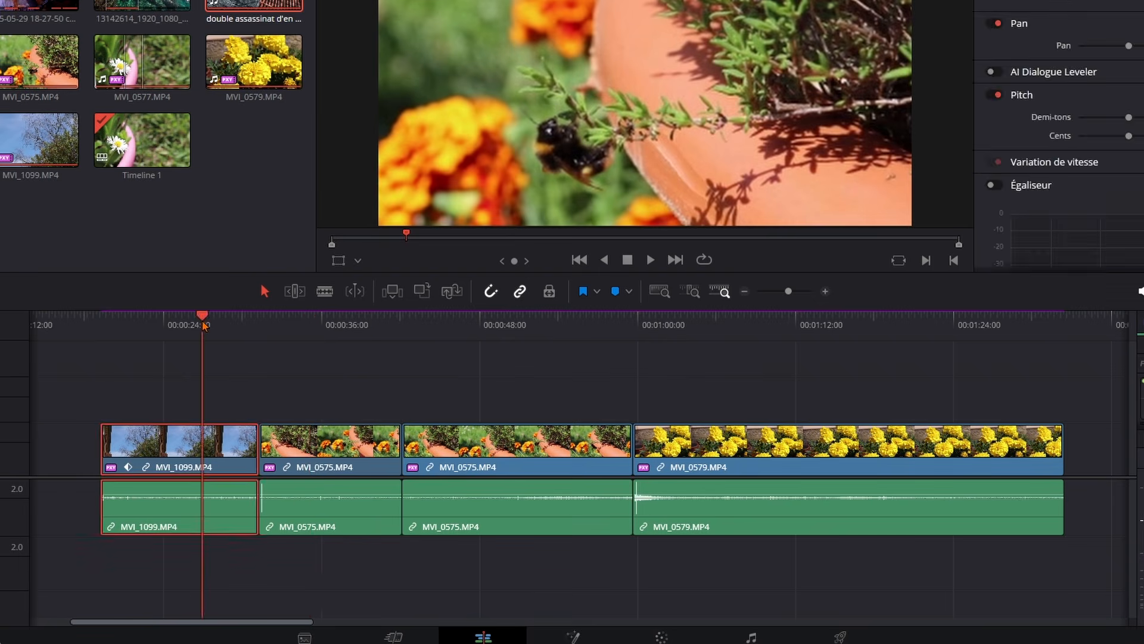
pyautogui.click(824, 331)
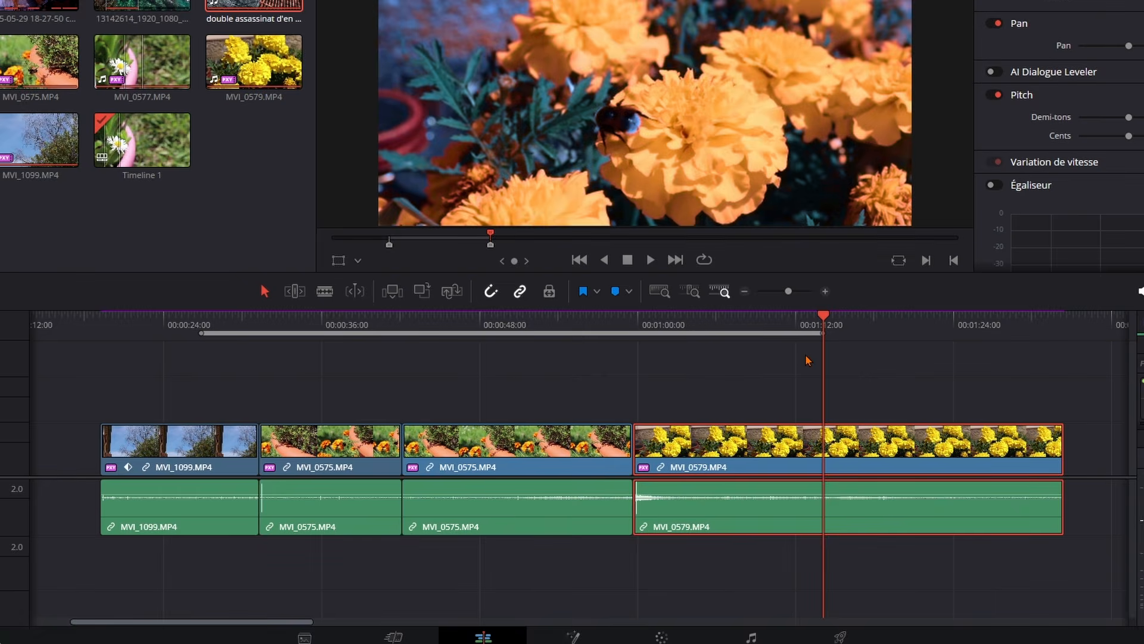
# Clear the timeline's In point and Out point one after the other.
pyautogui.click(651, 328)
pyautogui.hotkey('alt', 'i')
pyautogui.hotkey('alt', 'o')
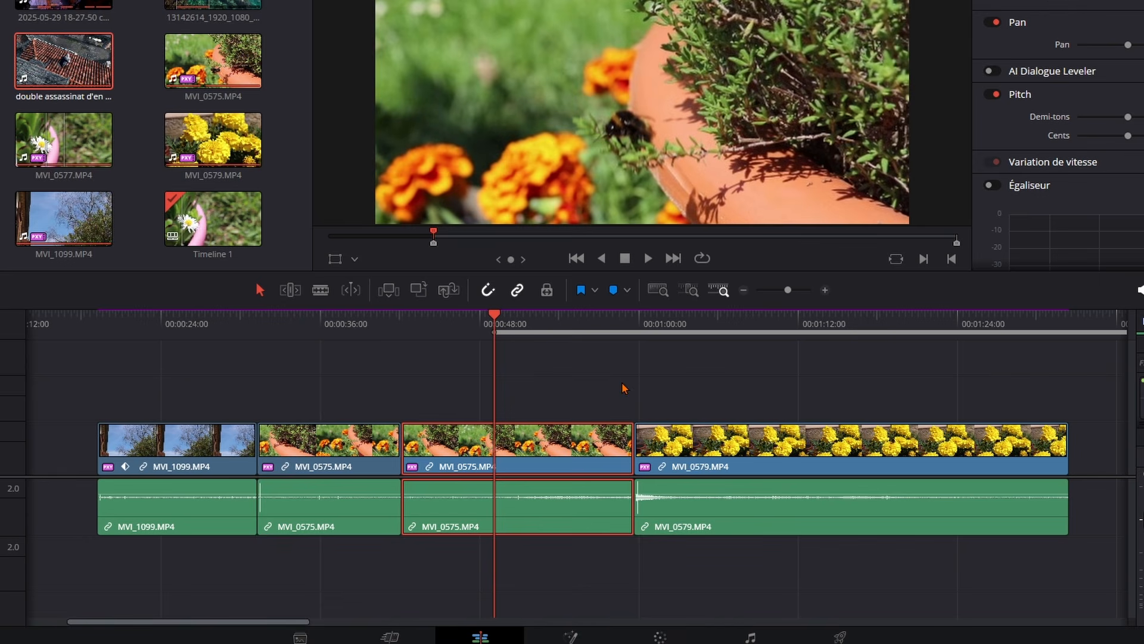
# Clear the In and Out points together and move the playhead to the start of the second MVI_0575.MP4 clip.
pyautogui.click(621, 386)
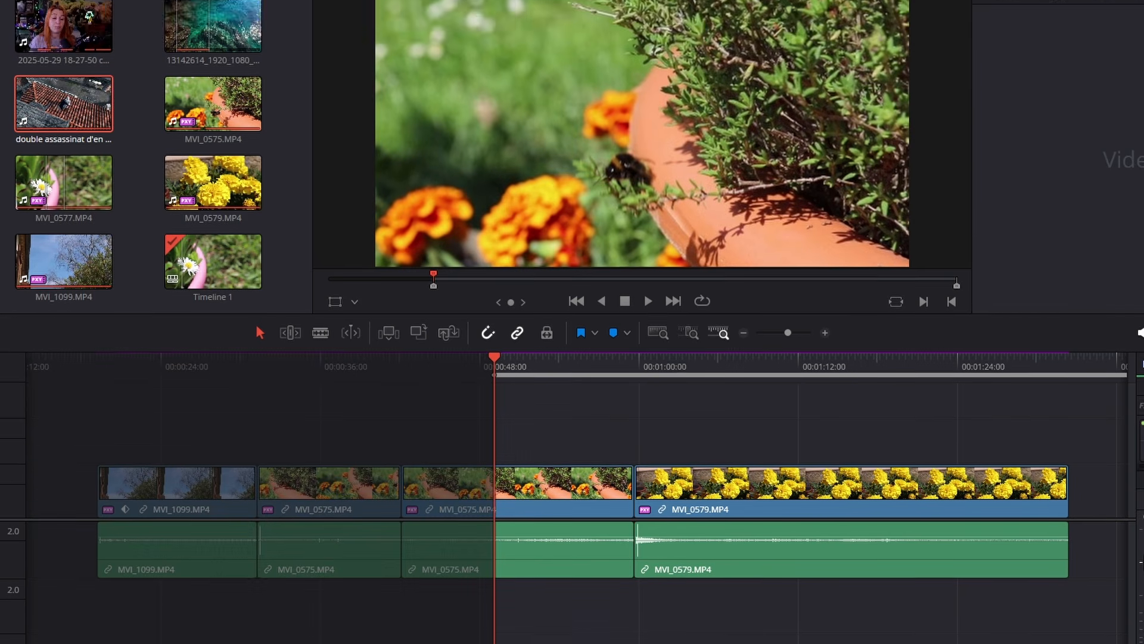
pyautogui.click(168, 10)
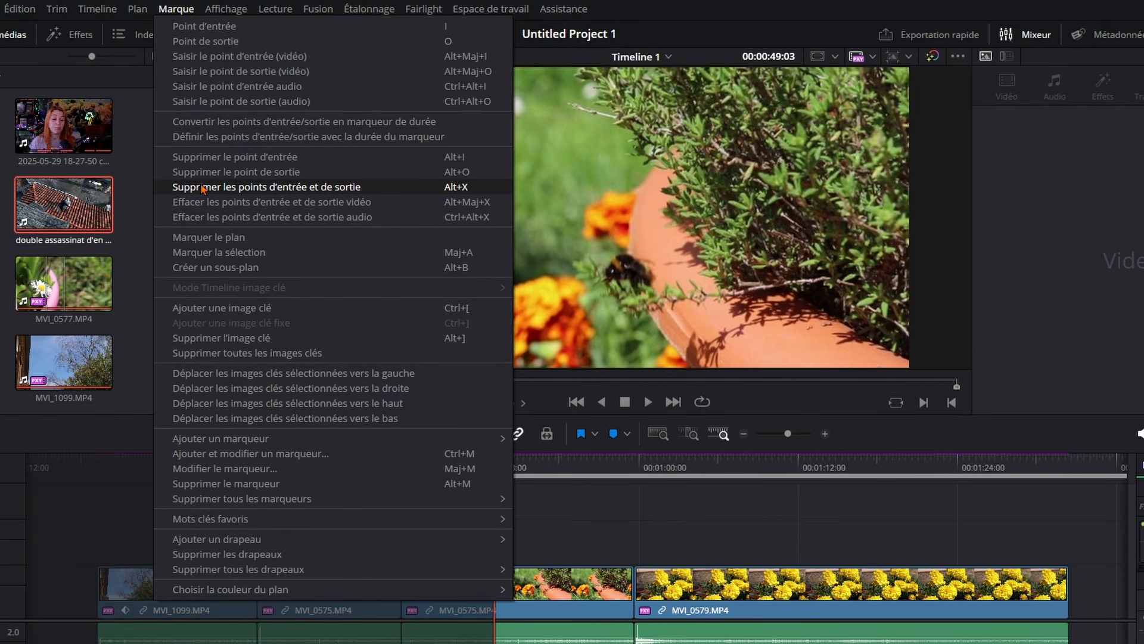
pyautogui.click(285, 188)
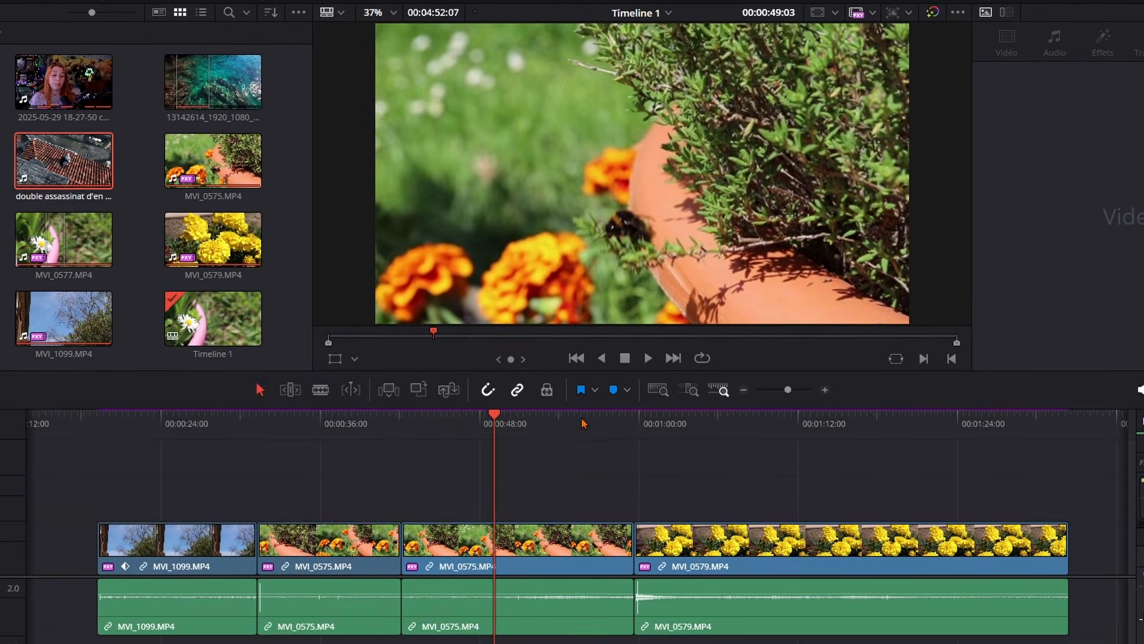
pyautogui.click(583, 468)
pyautogui.moveTo(584, 383); pyautogui.dragTo(551, 384)
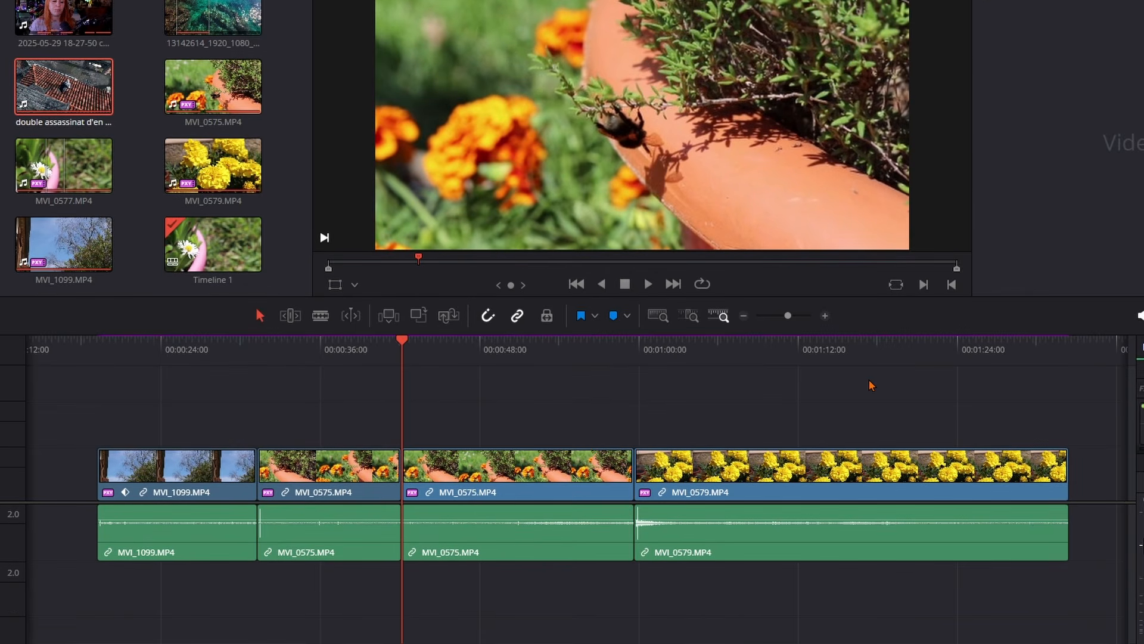
# Turn off linked selection and select the MVI_0579.MP4 clip's video and audio separately.
pyautogui.click(805, 486)
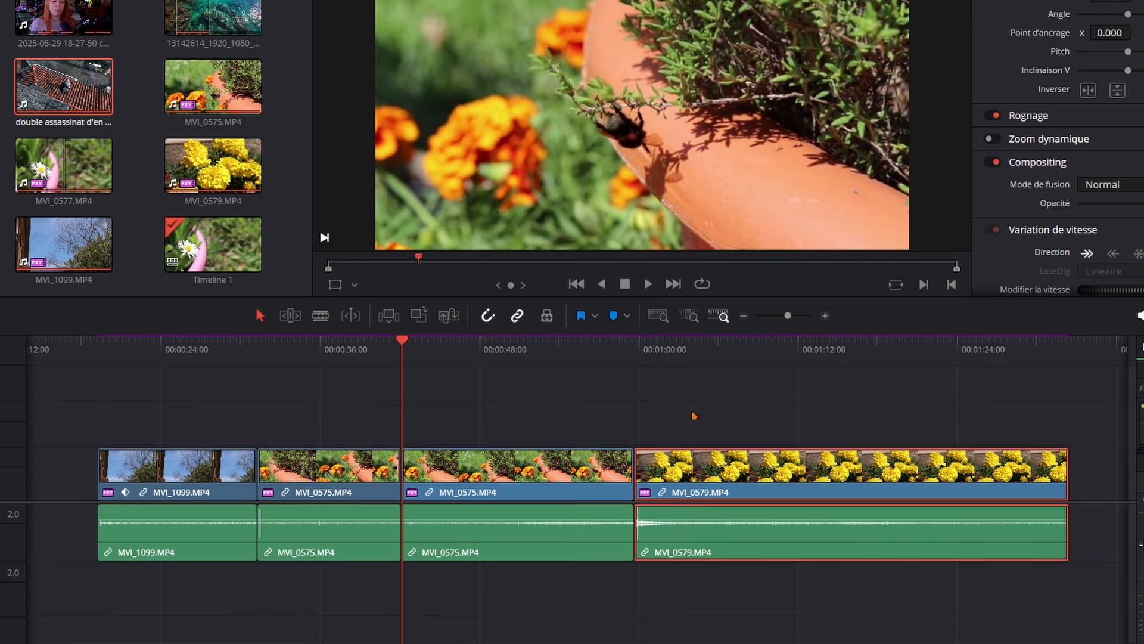
pyautogui.click(517, 316)
pyautogui.click(739, 411)
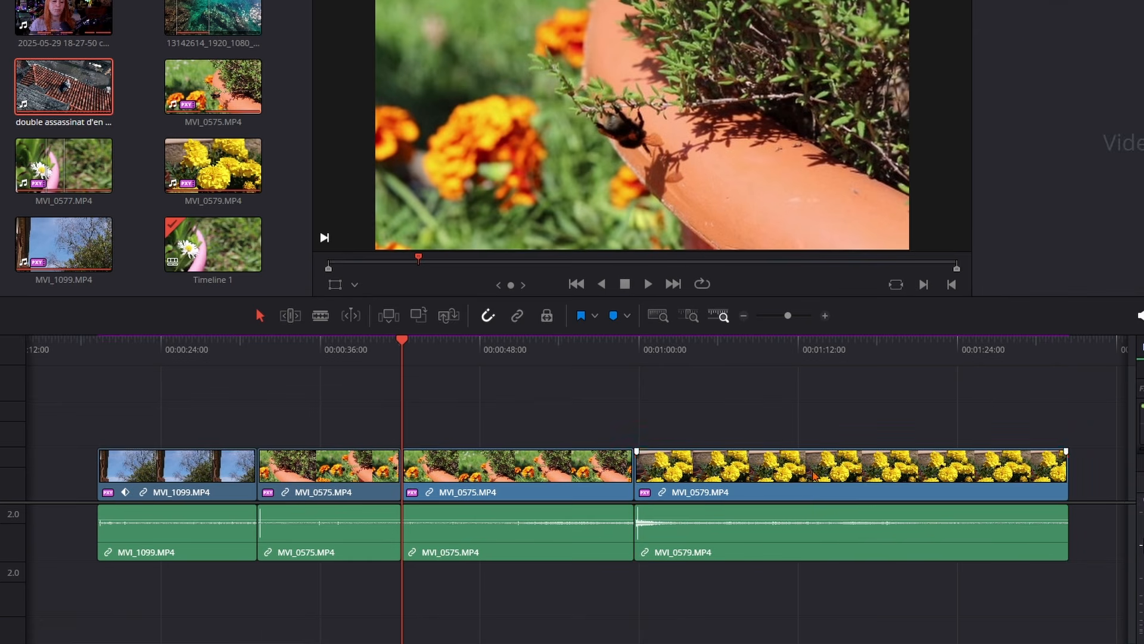
pyautogui.click(830, 474)
pyautogui.click(867, 540)
pyautogui.click(857, 471)
# Turn linked selection back on and select the MVI_0579.MP4 clip with its video and audio together.
pyautogui.click(517, 316)
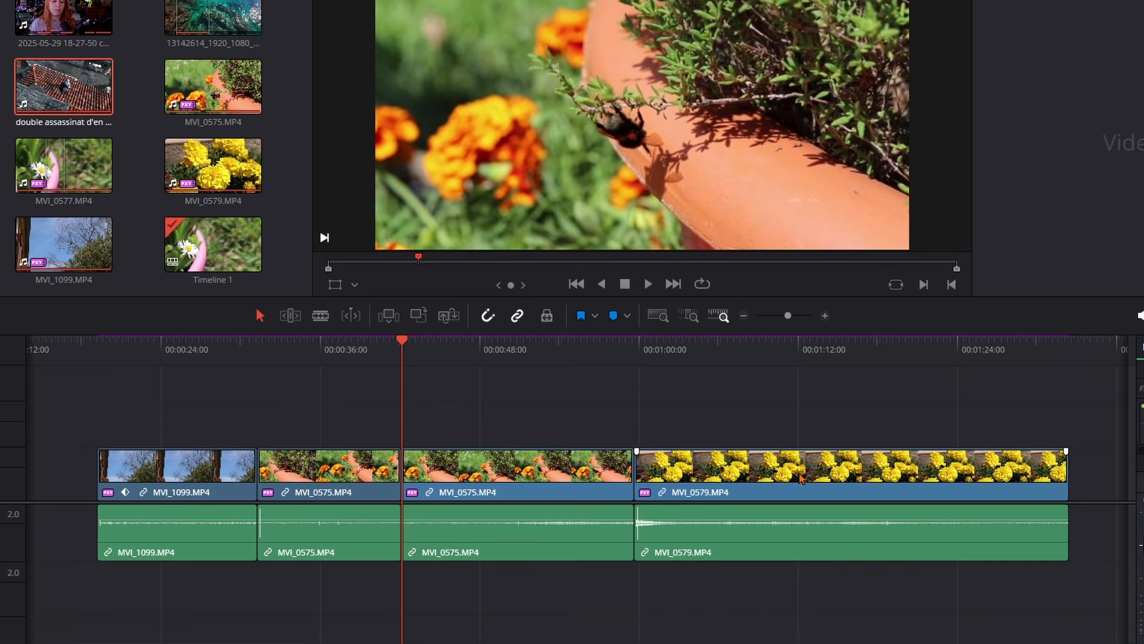
pyautogui.click(800, 476)
pyautogui.click(813, 432)
pyautogui.click(806, 473)
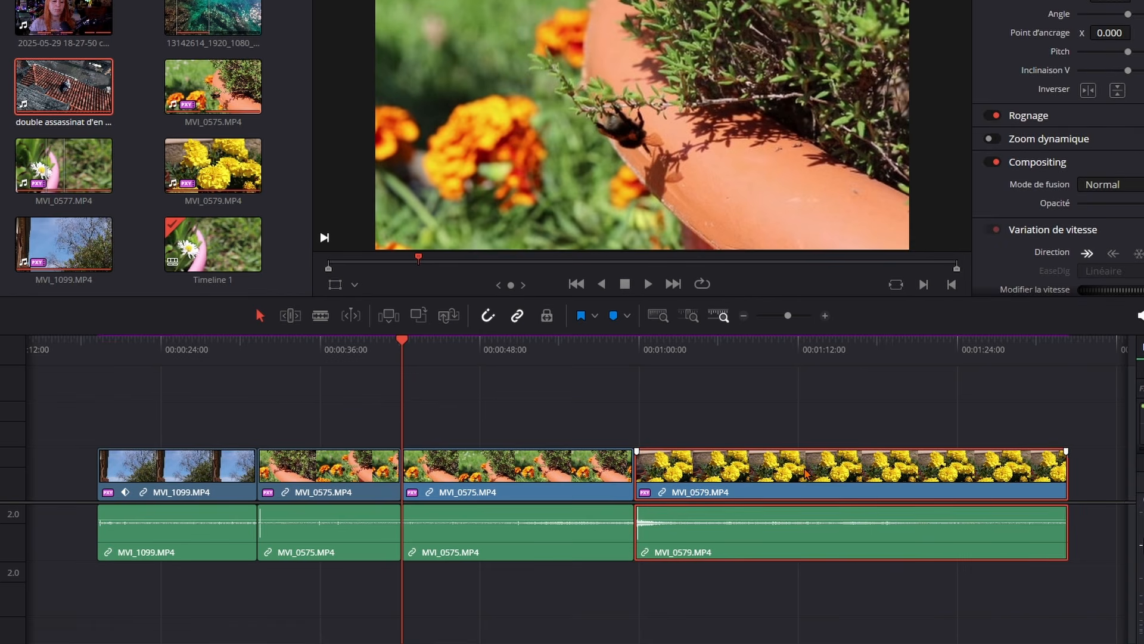
# Select only the video part of the linked MVI_0579.MP4 clip and move it up one video track.
pyautogui.keyDown('alt'); pyautogui.click(851, 465); pyautogui.keyUp('alt')
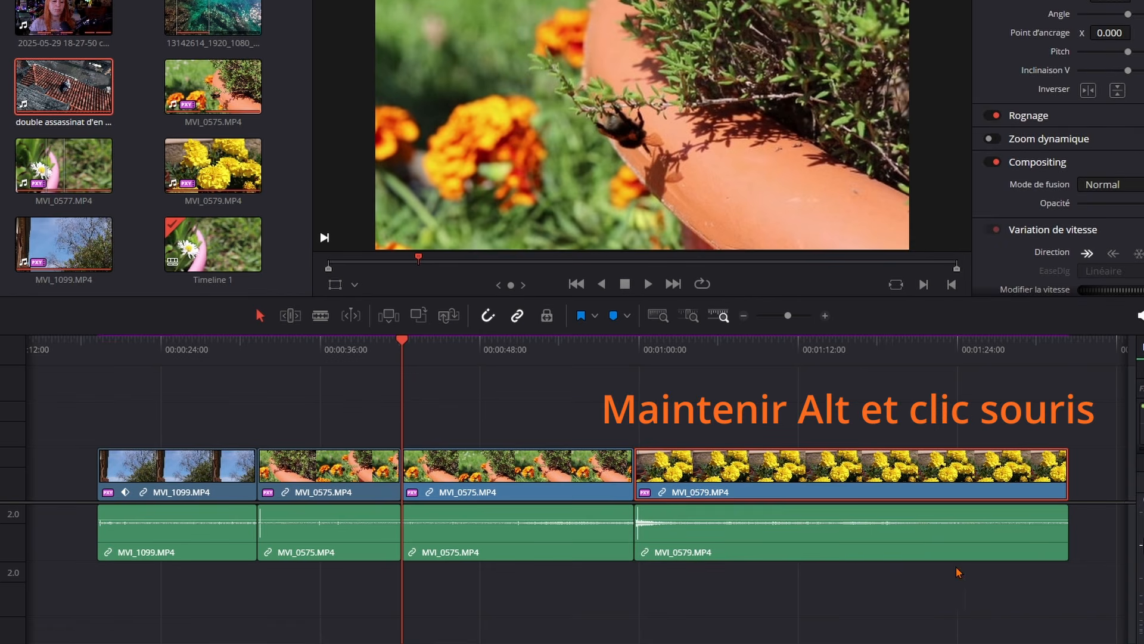
pyautogui.keyDown('alt'); pyautogui.click(870, 552); pyautogui.keyUp('alt')
pyautogui.keyDown('alt'); pyautogui.click(853, 474); pyautogui.keyUp('alt')
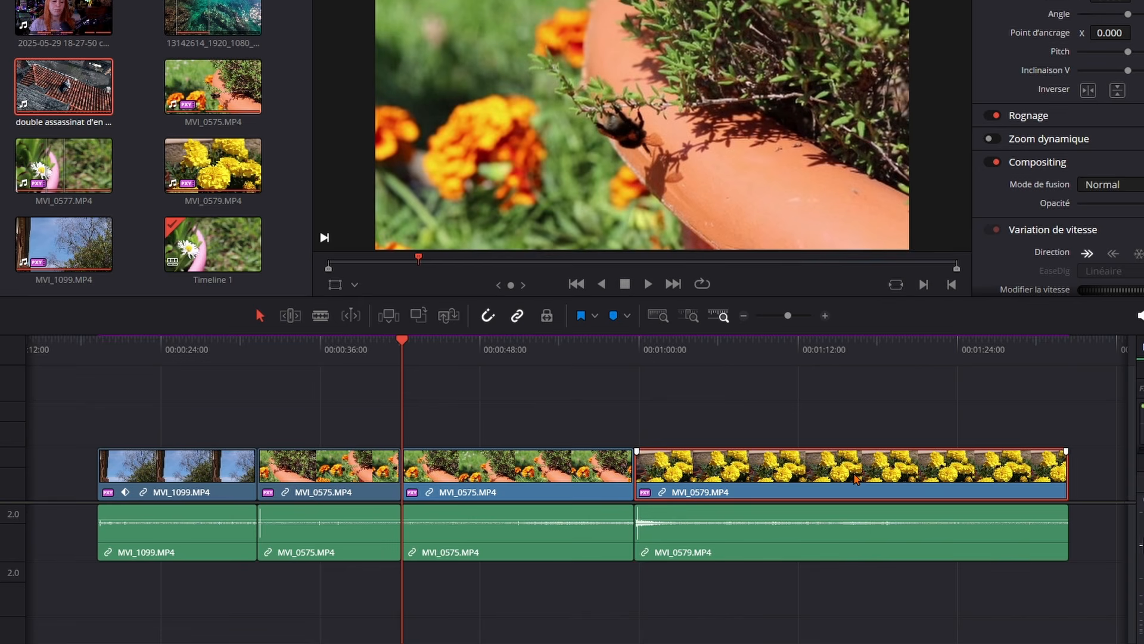
pyautogui.hotkey('alt', 'Up')
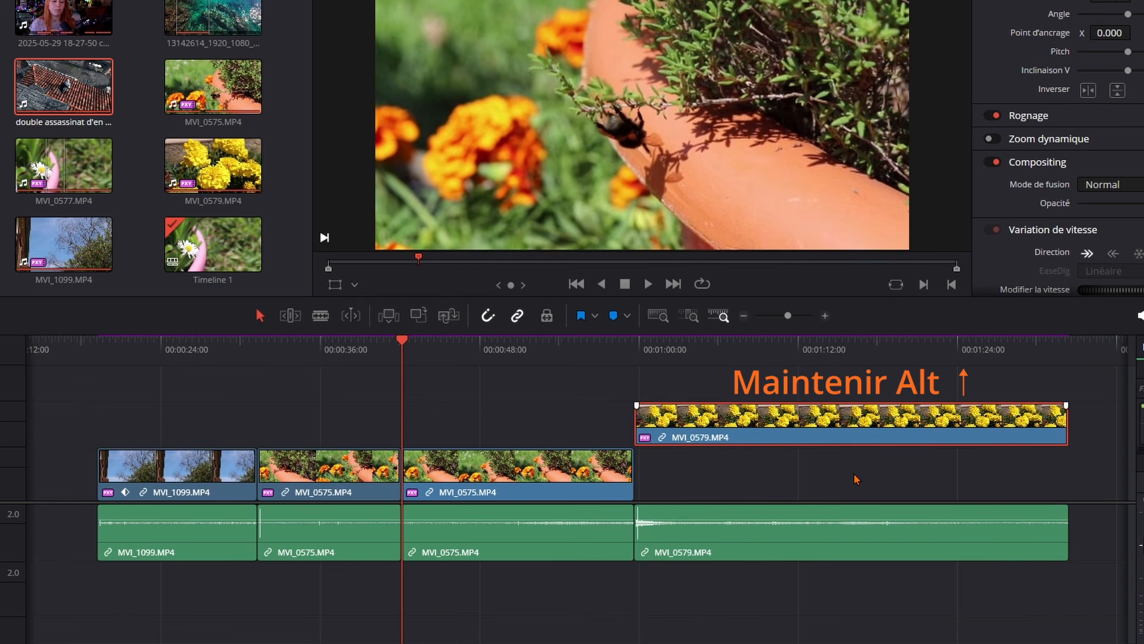
# Select the linked MVI_0579.MP4 clip, move it down one track, try moving it up, and undo that last move.
pyautogui.click(878, 536)
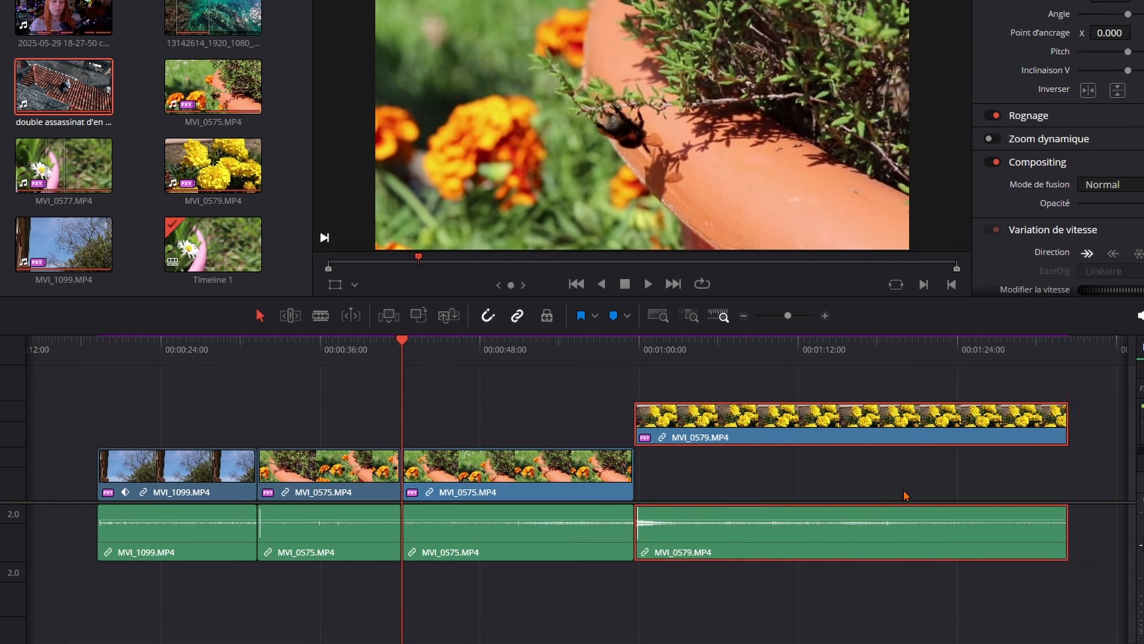
pyautogui.click(900, 487)
pyautogui.click(812, 547)
pyautogui.hotkey('alt', 'Down')
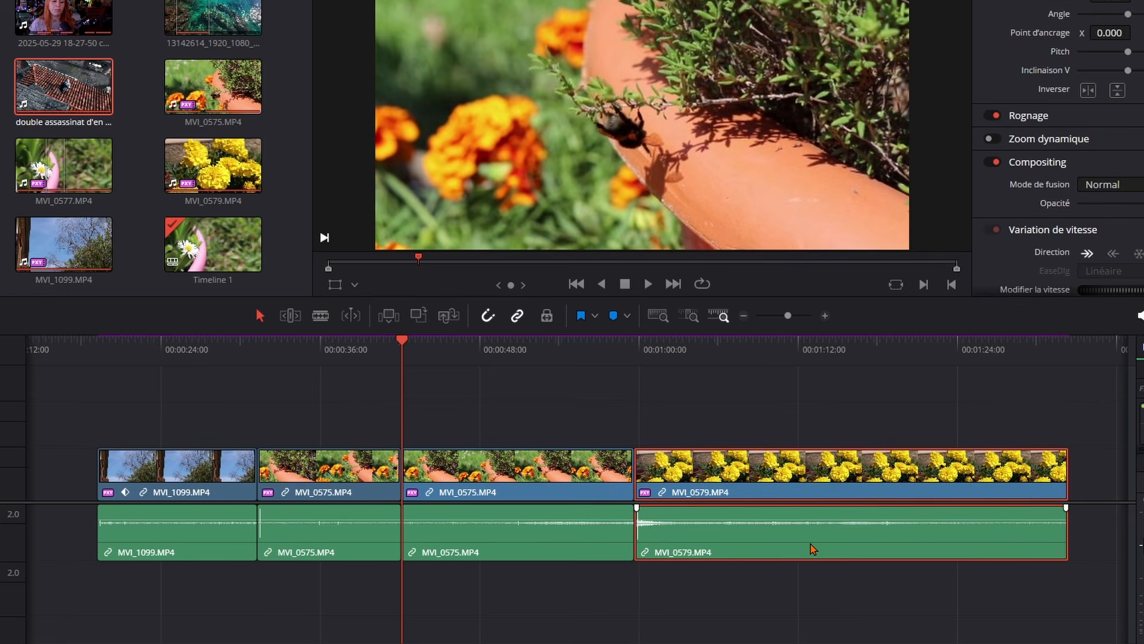
pyautogui.hotkey('alt', 'Up')
pyautogui.hotkey('ctrl', 'z')
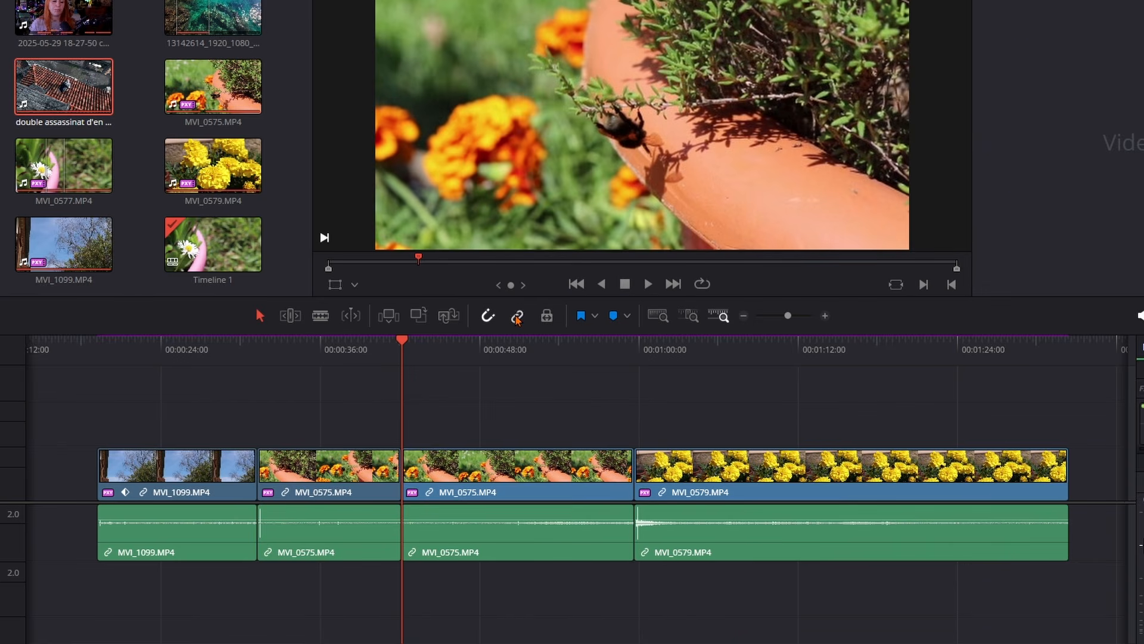
# With linked selection off, move the MVI_0579.MP4 video up one track and its audio down three tracks.
pyautogui.click(833, 474)
pyautogui.hotkey('alt', 'Up')
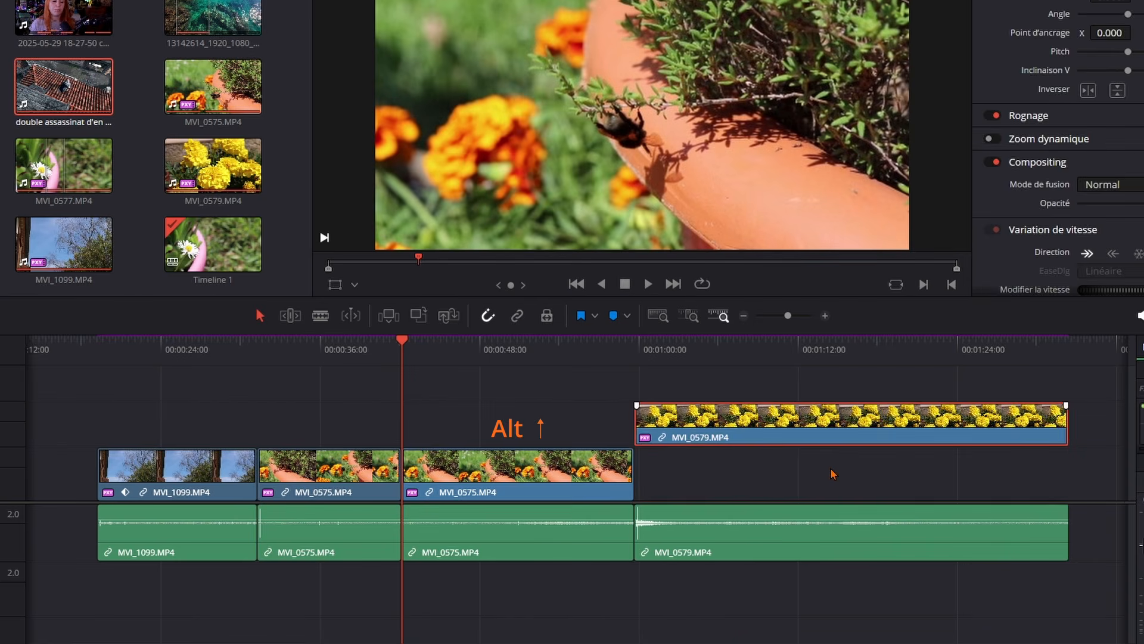
pyautogui.click(887, 549)
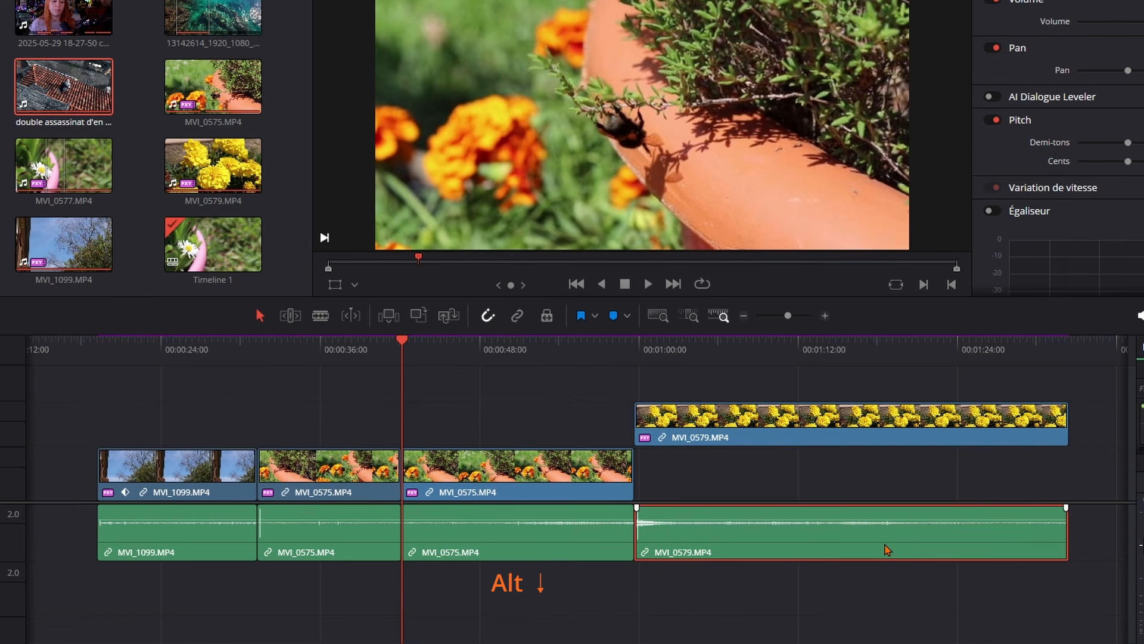
pyautogui.hotkey('alt', 'Down')
pyautogui.hotkey('alt', 'Down')
pyautogui.hotkey('alt', 'Down')
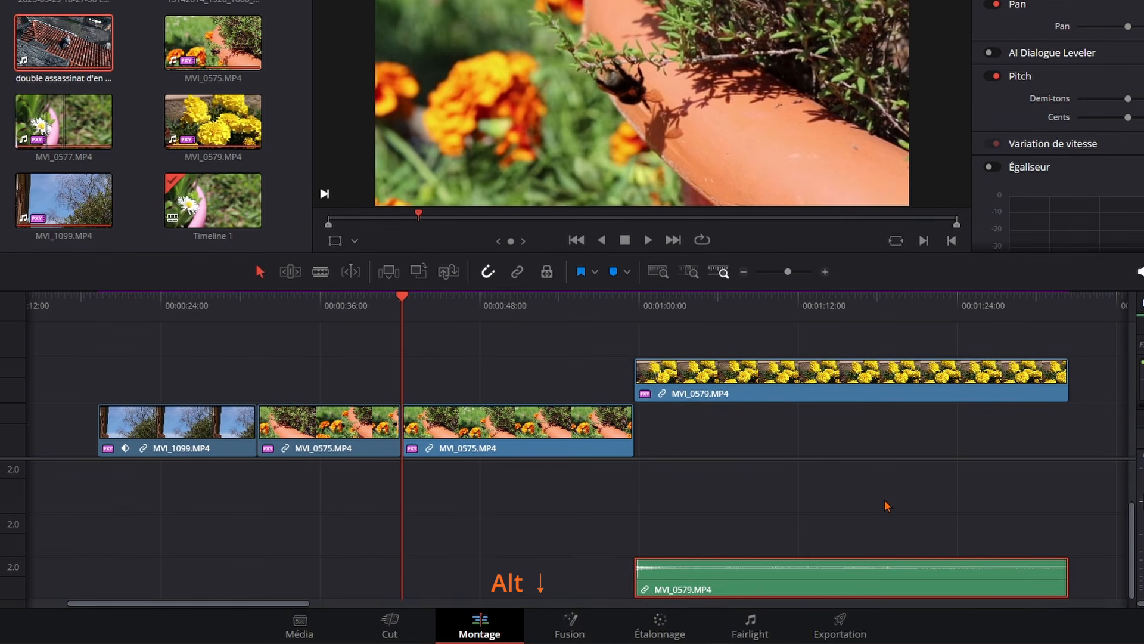
# Move the MVI_0579.MP4 audio back up to the first audio track and try to move its video down one track.
pyautogui.hotkey('alt', 'Up')
pyautogui.hotkey('alt', 'Up')
pyautogui.hotkey('alt', 'Up')
pyautogui.hotkey('alt', 'Up')
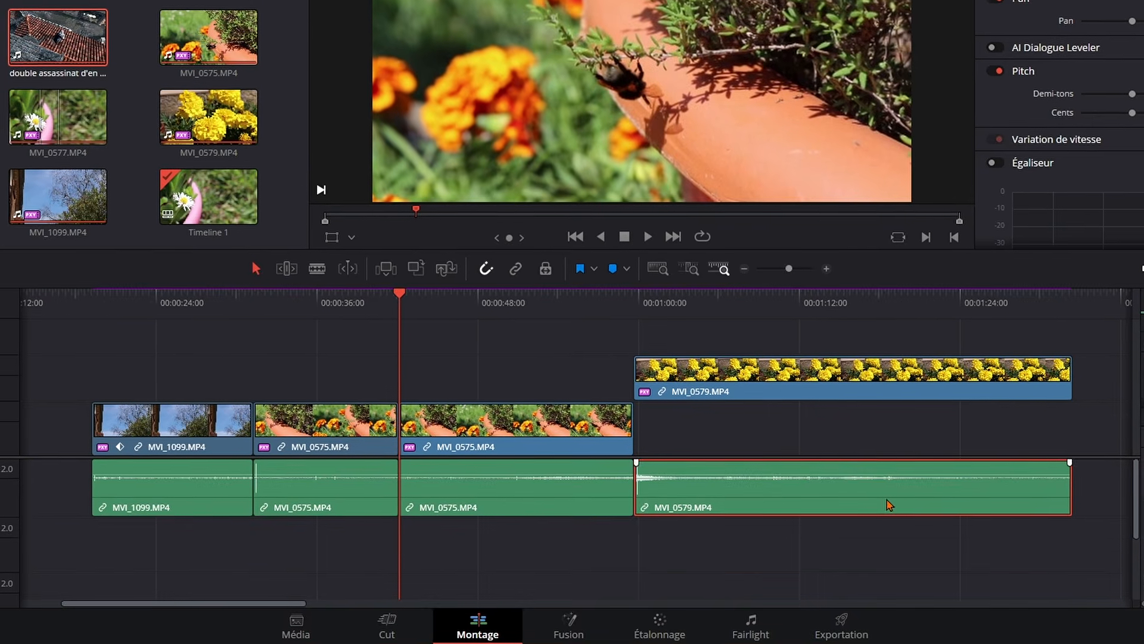
pyautogui.click(778, 382)
pyautogui.hotkey('alt', 'Down')
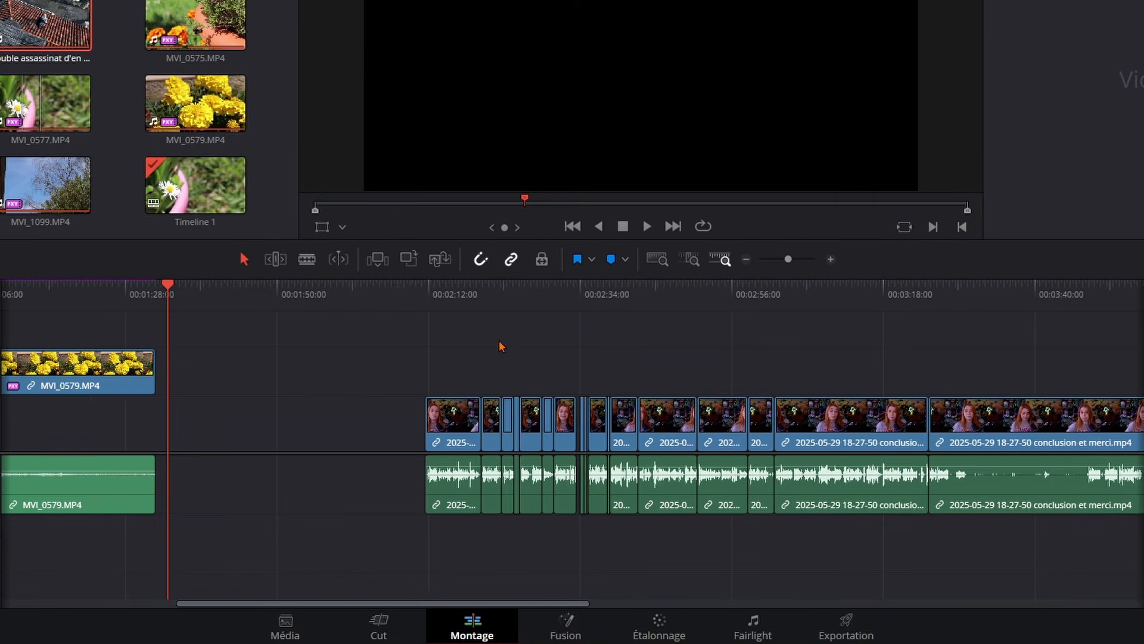
pyautogui.hscroll(1, 495, 346)
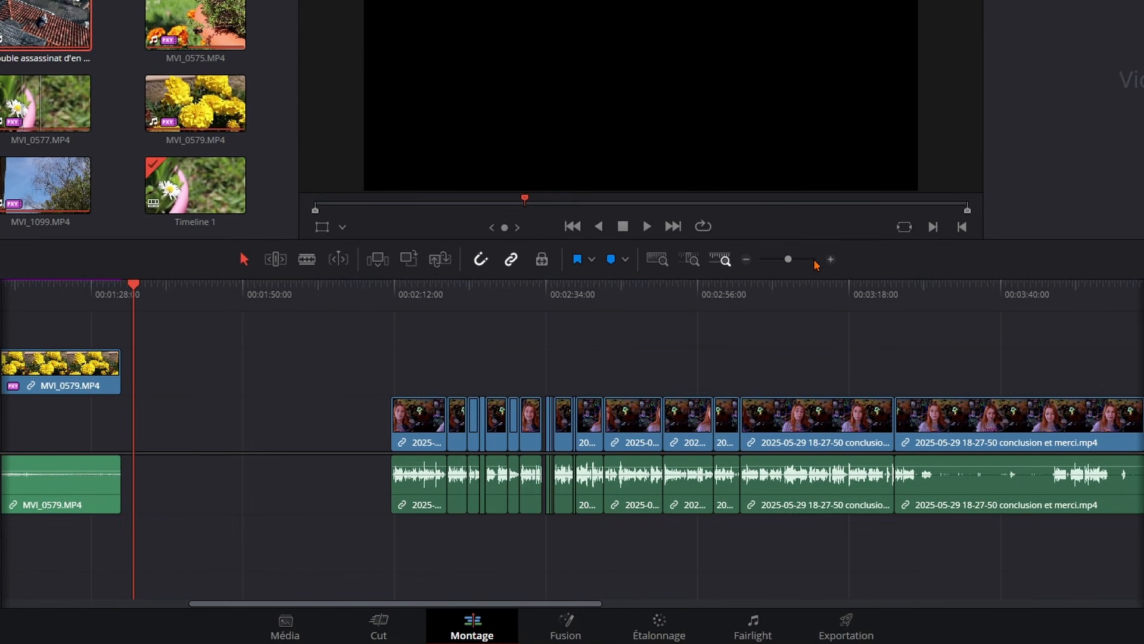
pyautogui.click(396, 301)
pyautogui.click(830, 259)
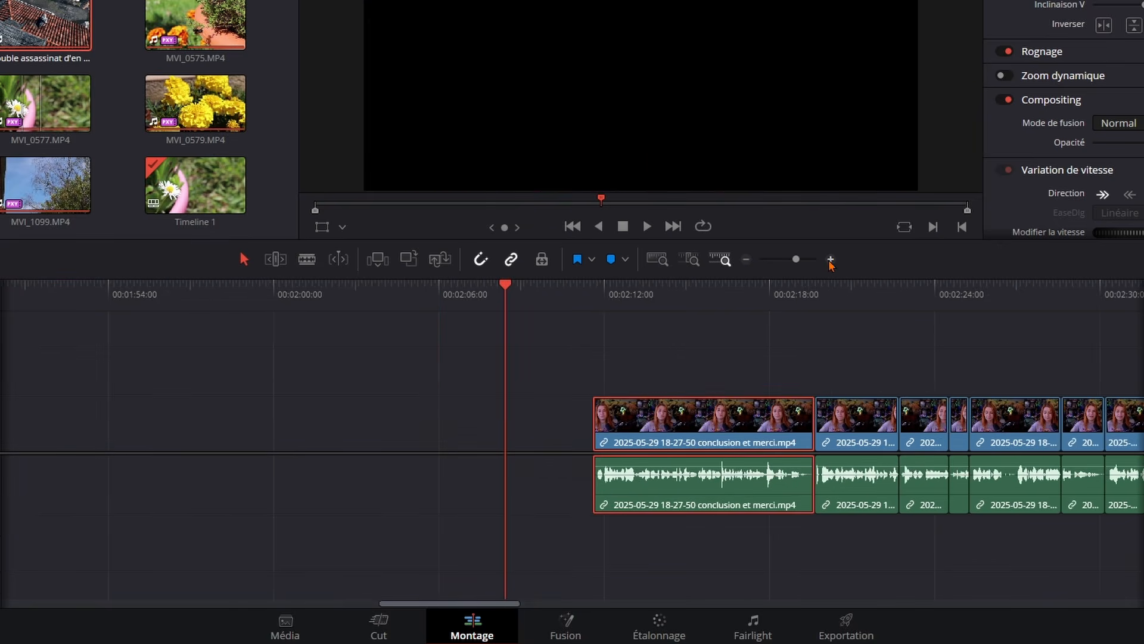
pyautogui.hscroll(5, 1056, 386)
pyautogui.click(400, 427)
pyautogui.hotkey('alt', 'Up')
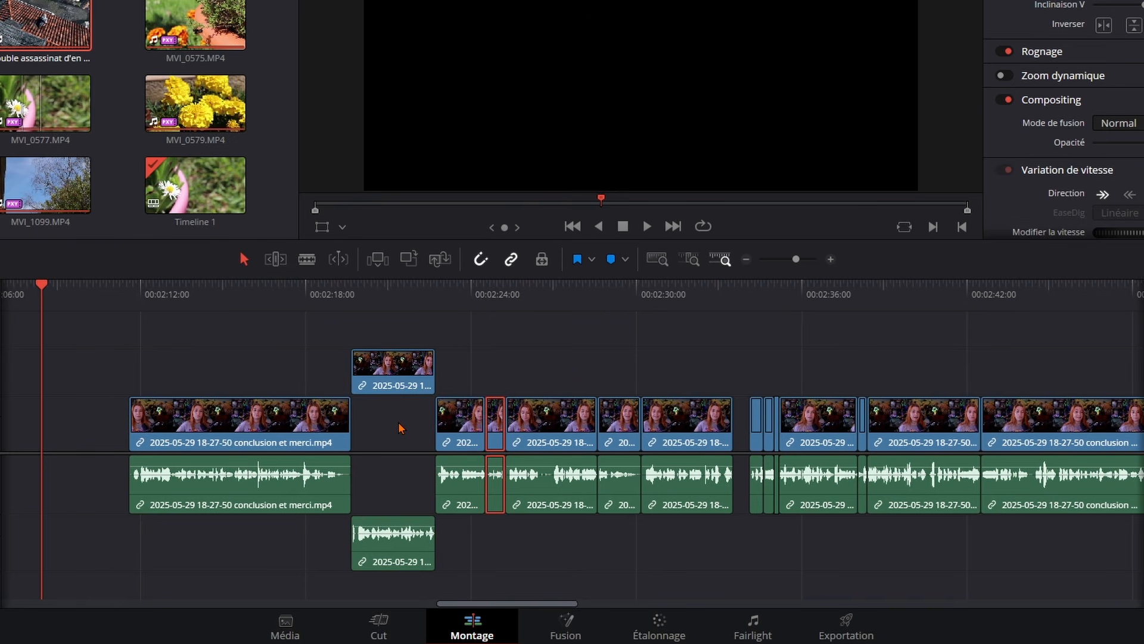
# Step the clip selection back and forth between neighbouring conclusion clips in the timeline.
pyautogui.hotkey('ctrl', 'Right')
pyautogui.hotkey('ctrl', 'Left')
pyautogui.hotkey('ctrl', 'Left')
pyautogui.hotkey('ctrl', 'Right')
pyautogui.hotkey('ctrl', 'Right')
pyautogui.hotkey('ctrl', 'Right')
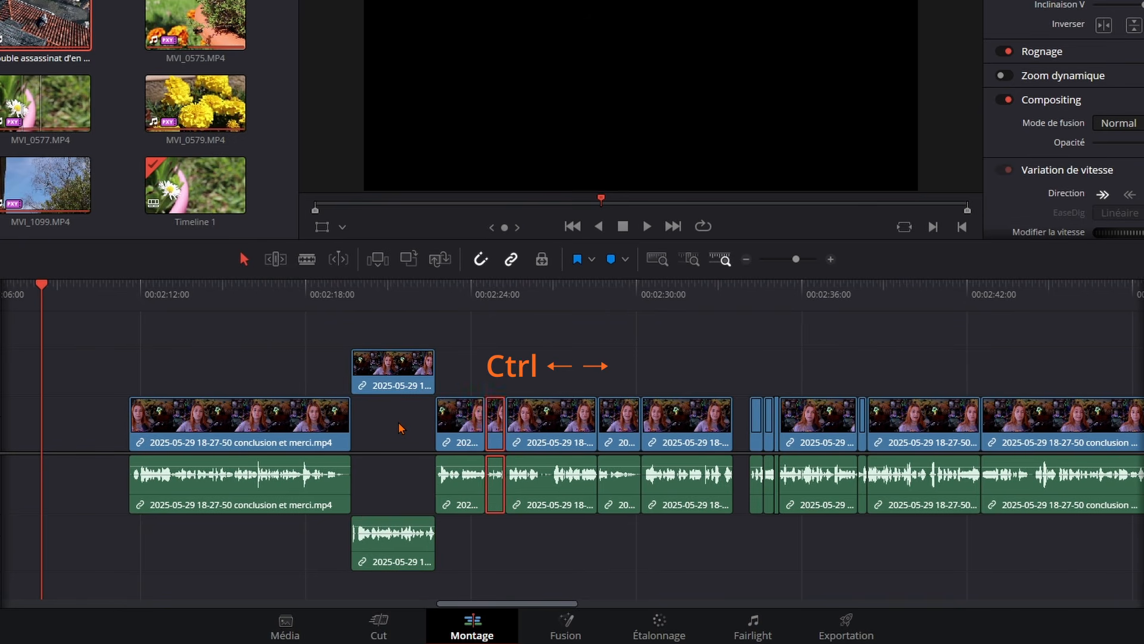
pyautogui.hotkey('ctrl', 'Left')
pyautogui.hotkey('ctrl', 'Left')
pyautogui.hotkey('ctrl', 'Left')
pyautogui.hotkey('ctrl', 'Right')
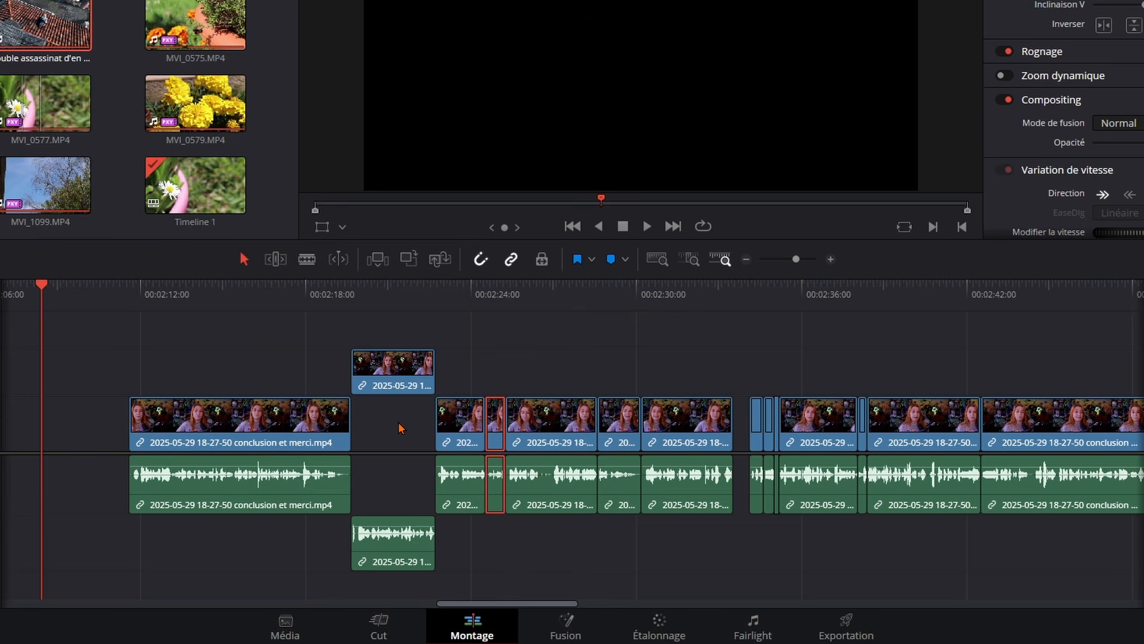
# Jump the selection through the following conclusion clips and move five of them up one track along the way.
pyautogui.hotkey('alt', 'Up')
pyautogui.hotkey('ctrl', 'Right')
pyautogui.hotkey('ctrl', 'Right')
pyautogui.hotkey('ctrl', 'Right')
pyautogui.hotkey('ctrl', 'Left')
pyautogui.hotkey('alt', 'Up')
pyautogui.hotkey('ctrl', 'Right')
pyautogui.hotkey('ctrl', 'Right')
pyautogui.hotkey('ctrl', 'Right')
pyautogui.hotkey('ctrl', 'Right')
pyautogui.hotkey('alt', 'Up')
pyautogui.hotkey('ctrl', 'Right')
pyautogui.hotkey('ctrl', 'Right')
pyautogui.hotkey('alt', 'Up')
pyautogui.hotkey('ctrl', 'Right')
pyautogui.hotkey('ctrl', 'Right')
pyautogui.hotkey('alt', 'Up')
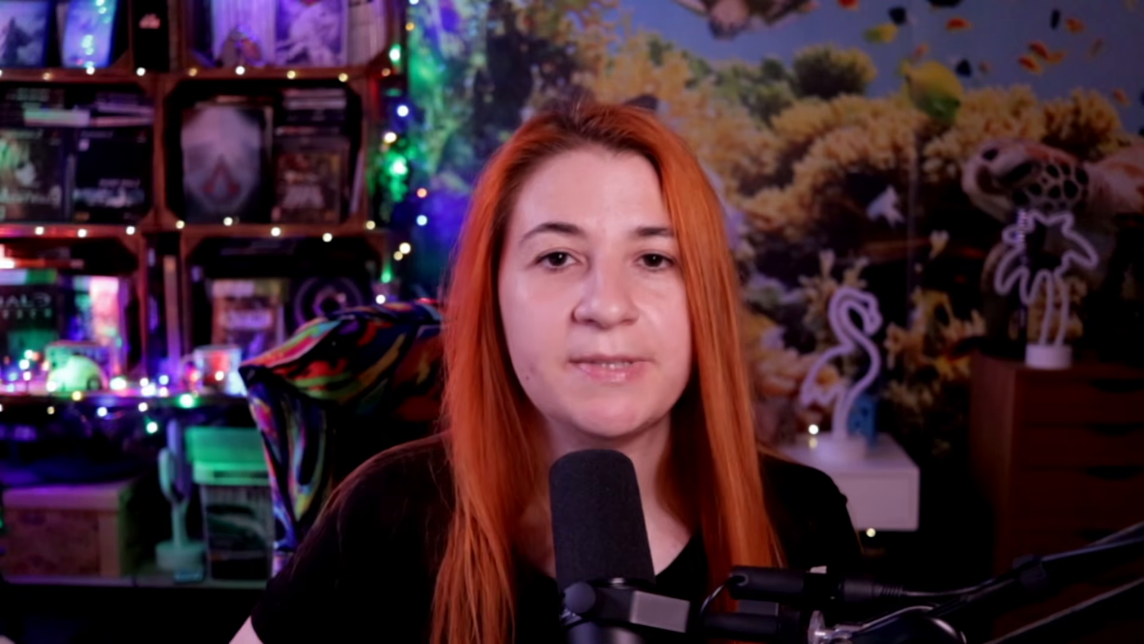